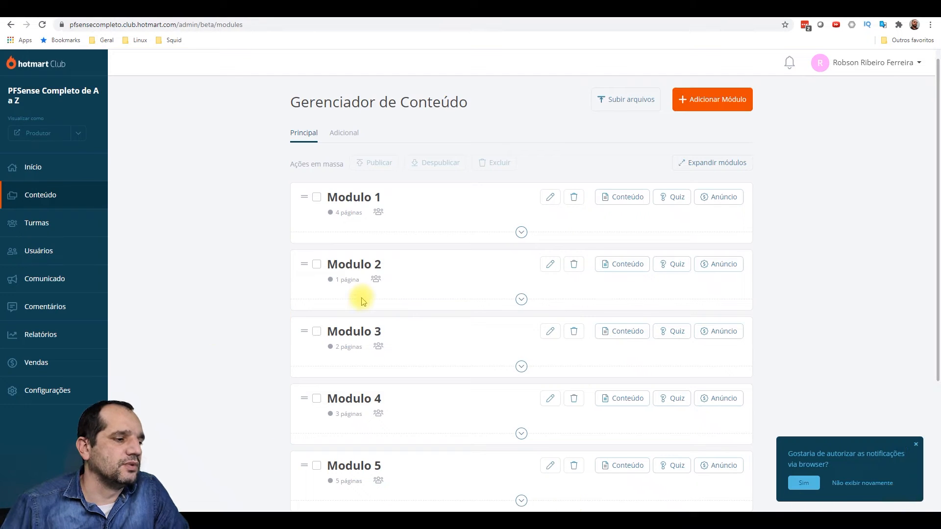
- Switch to the MindMeister course map and pan across Modulo 1 through Modulo 7
scroll(362, 299, "down", 3)
scroll(361, 296, "up", 3)
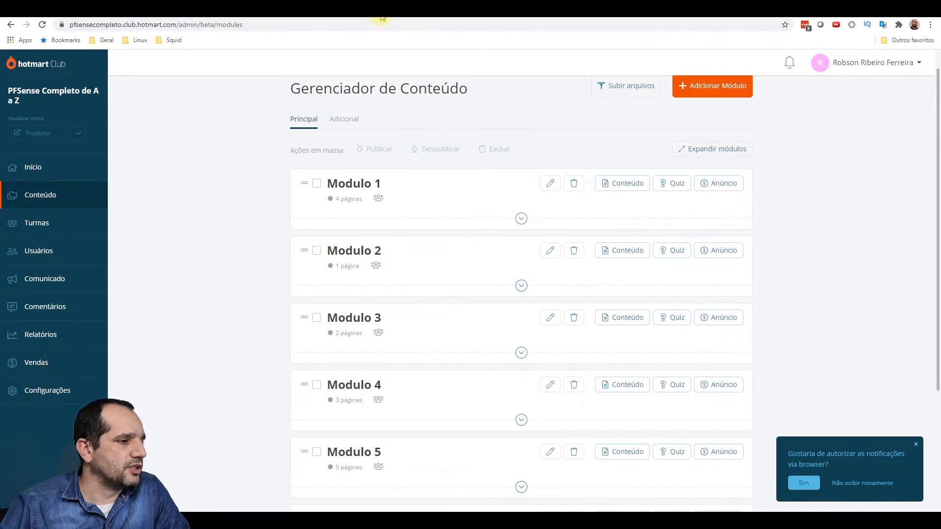
left_click(415, 9)
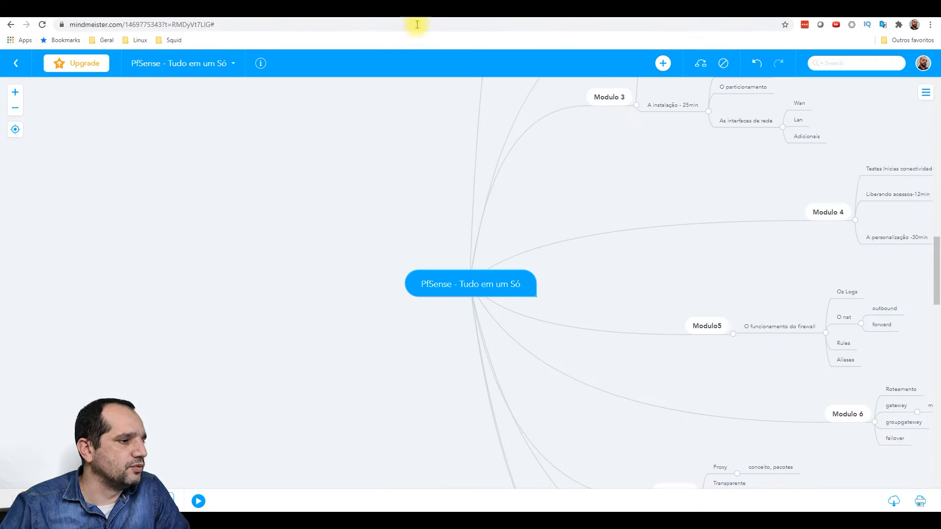
left_click_drag(633, 173, 310, 403)
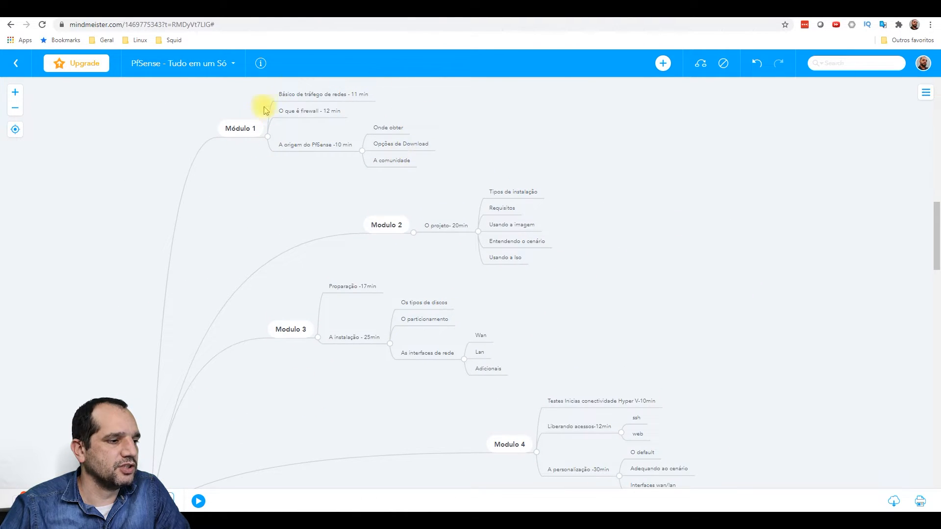
left_click_drag(655, 269, 640, 202)
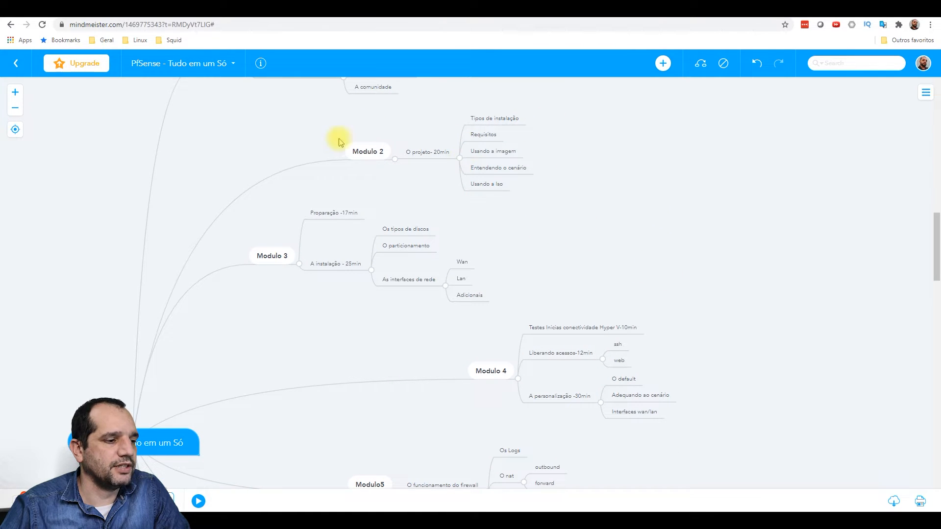
left_click_drag(614, 249, 605, 201)
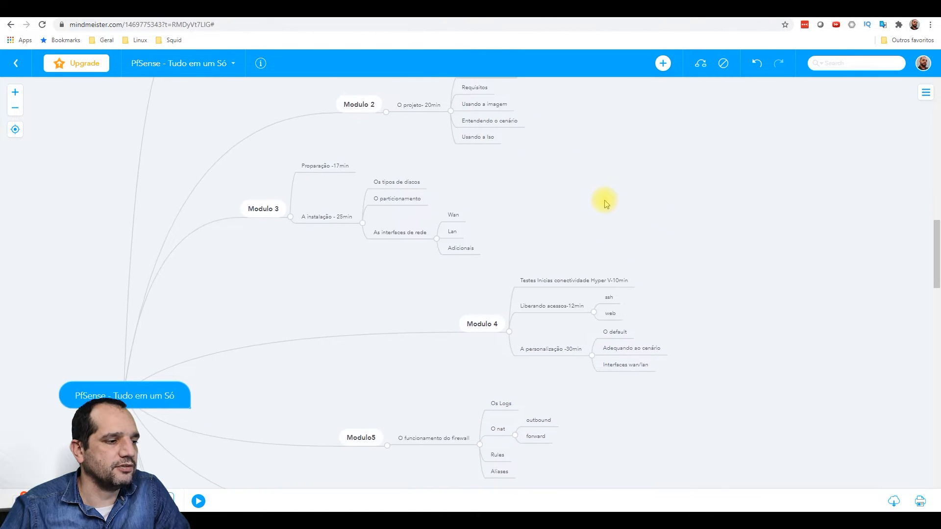
left_click_drag(377, 292, 396, 256)
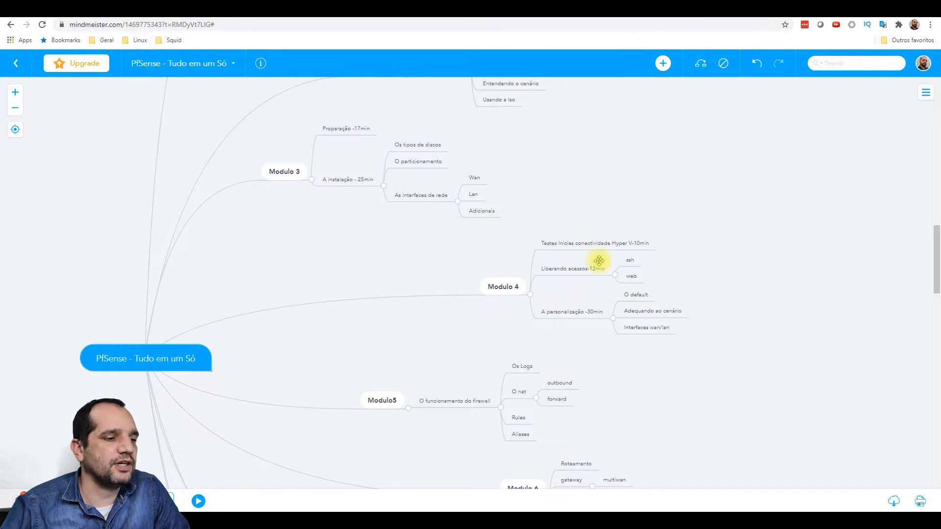
left_click_drag(758, 304, 663, 208)
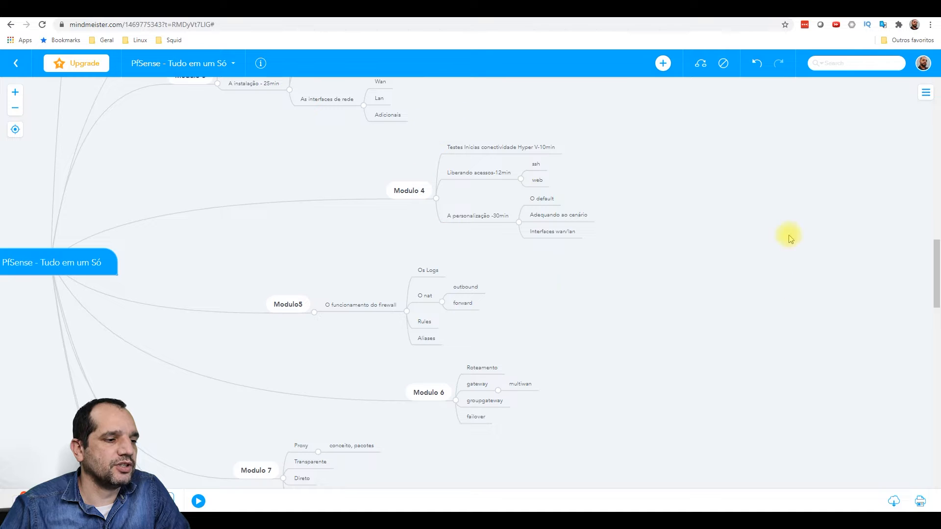
- Pan on to Modulo 8–10, back to the first modules, then switch to the Gliffy diagram
left_click_drag(549, 316, 517, 227)
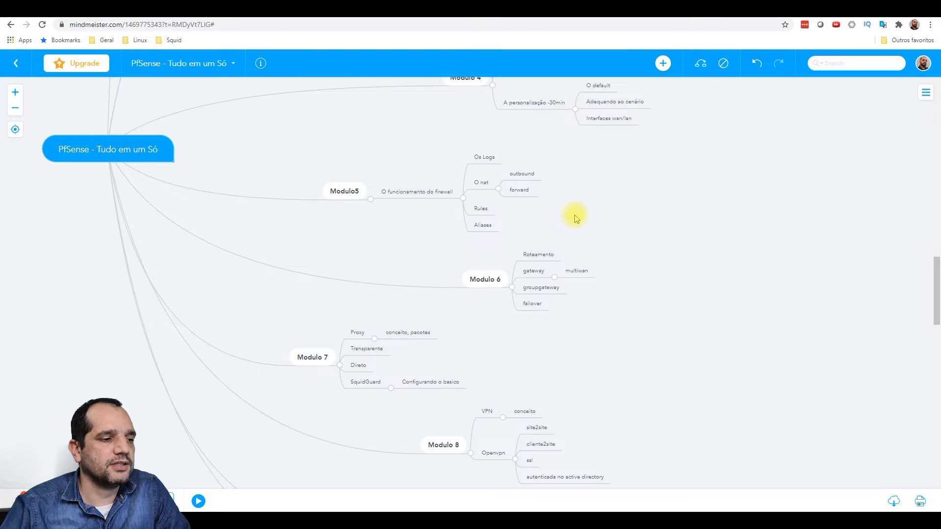
scroll(671, 314, "down", 3)
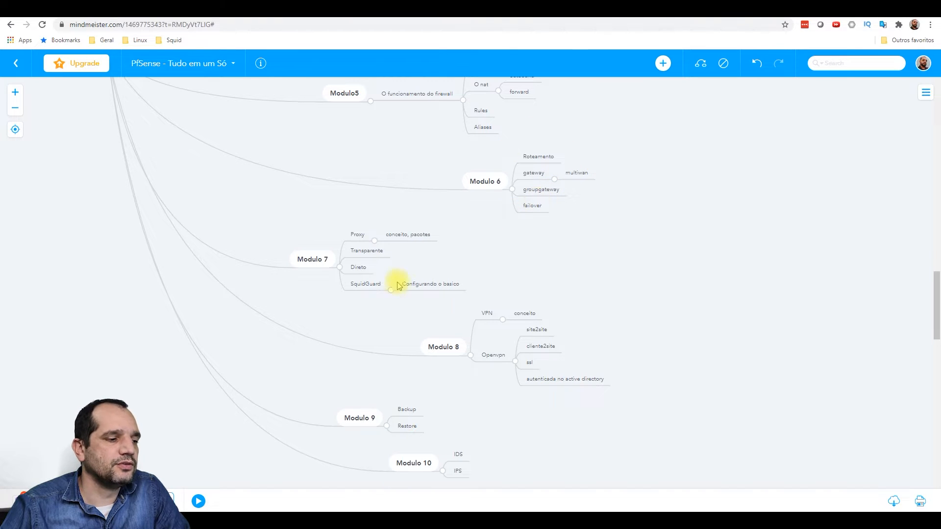
left_click_drag(537, 263, 564, 199)
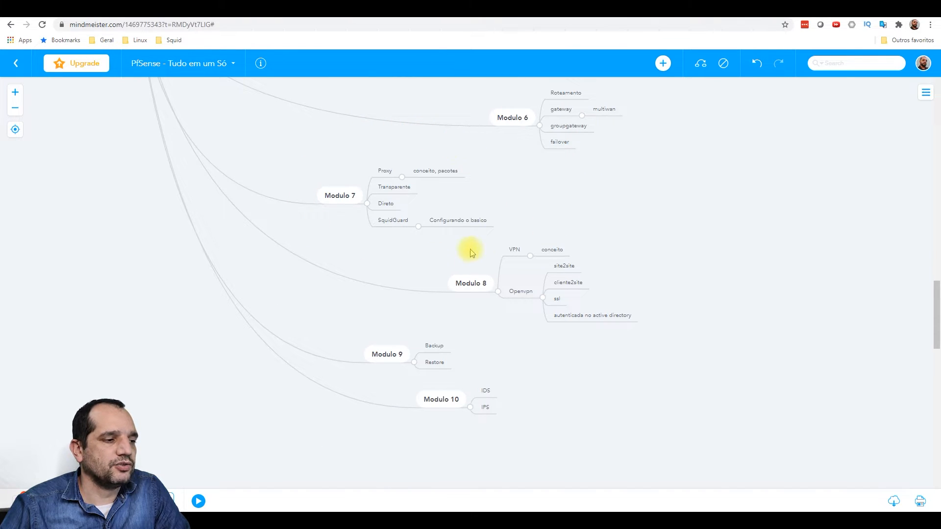
left_click_drag(333, 156, 337, 138)
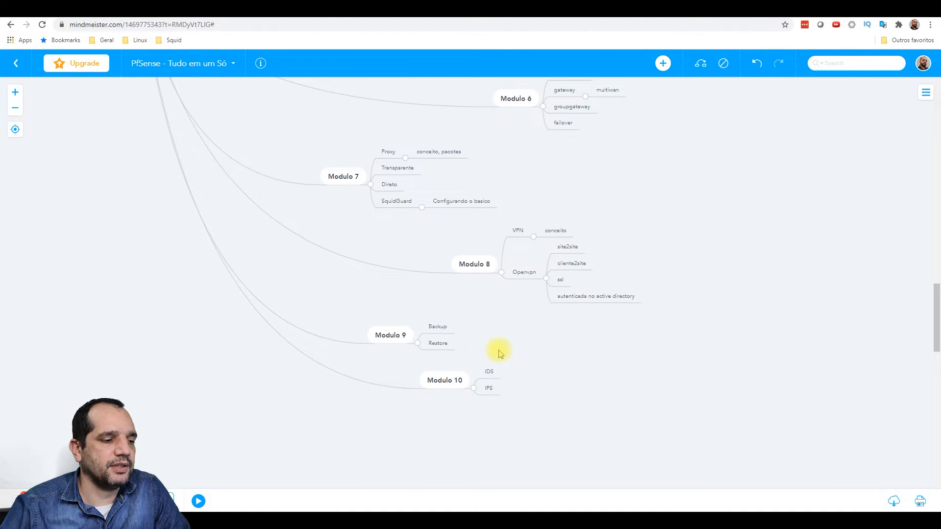
left_click_drag(713, 224, 701, 362)
left_click_drag(667, 160, 680, 278)
left_click_drag(741, 121, 713, 246)
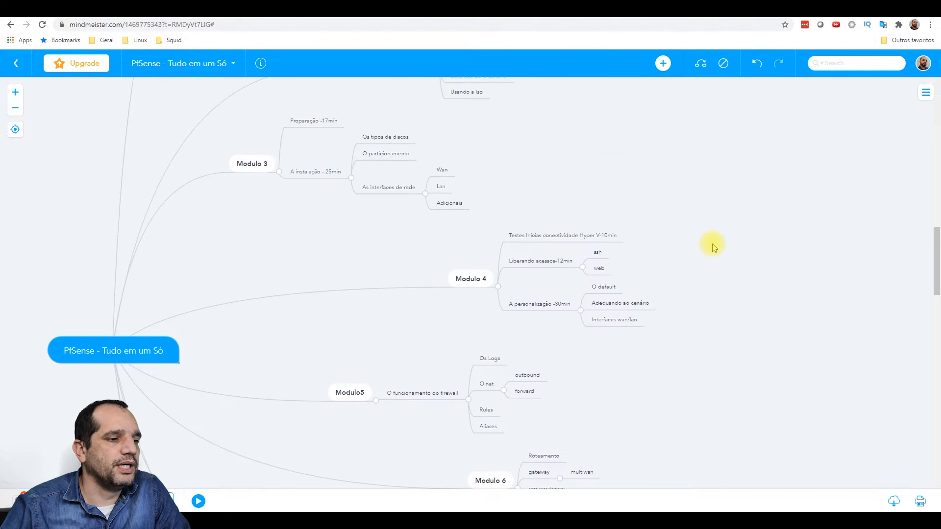
left_click_drag(630, 133, 647, 255)
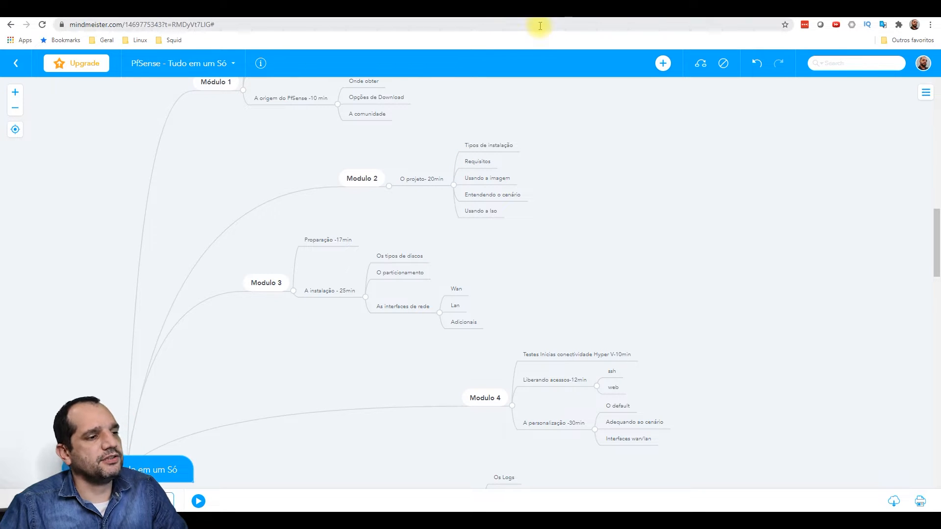
left_click(528, 10)
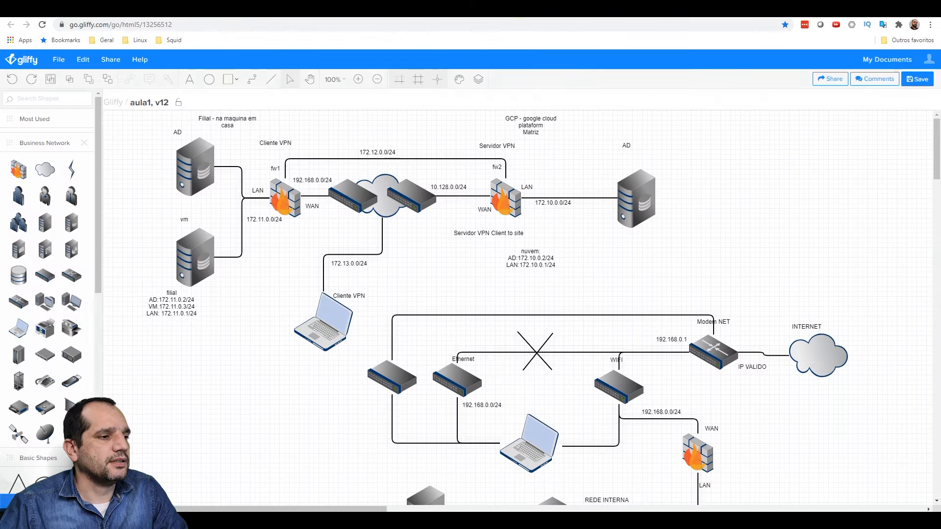
- Review the aula1 branch-to-Google-Cloud diagram, then switch to the Google Cloud Console tab
left_click_drag(637, 268, 644, 298)
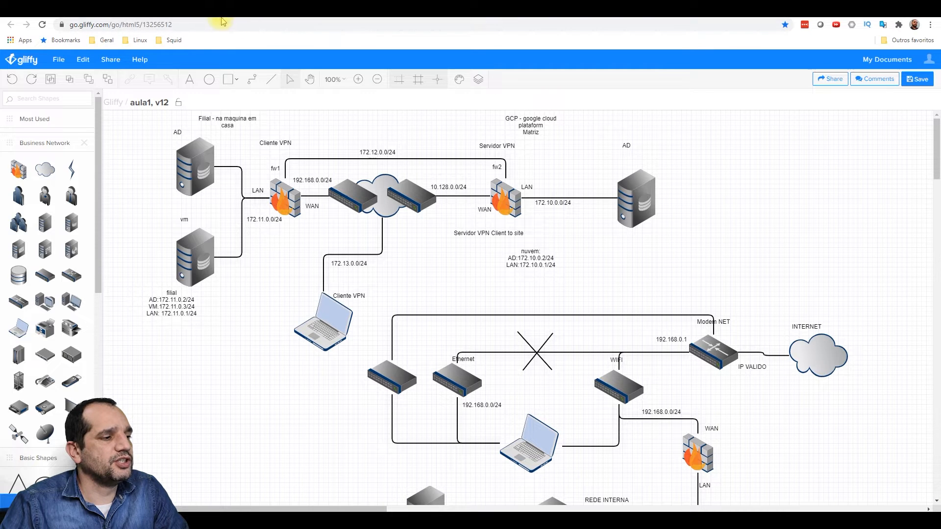
left_click(194, 18)
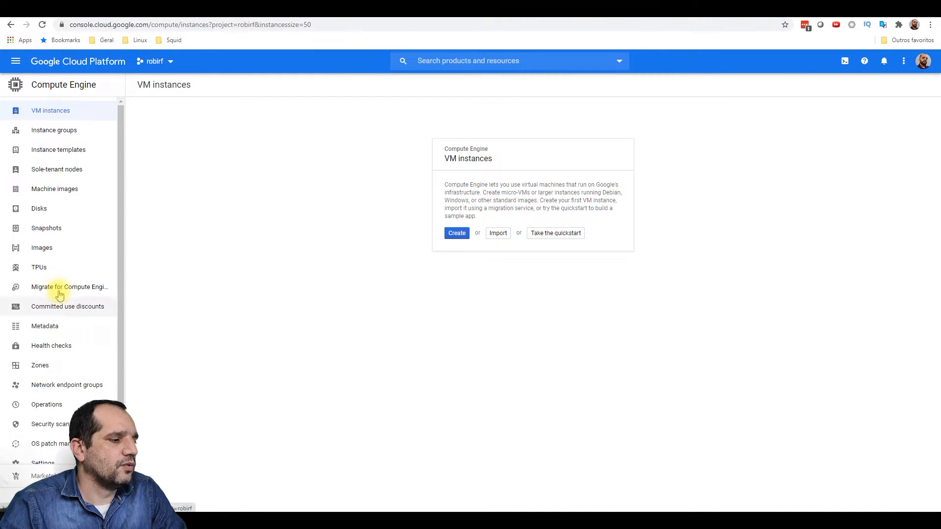
- Show the Compute Engine Images list and start a Cloud Shell session
left_click(42, 248)
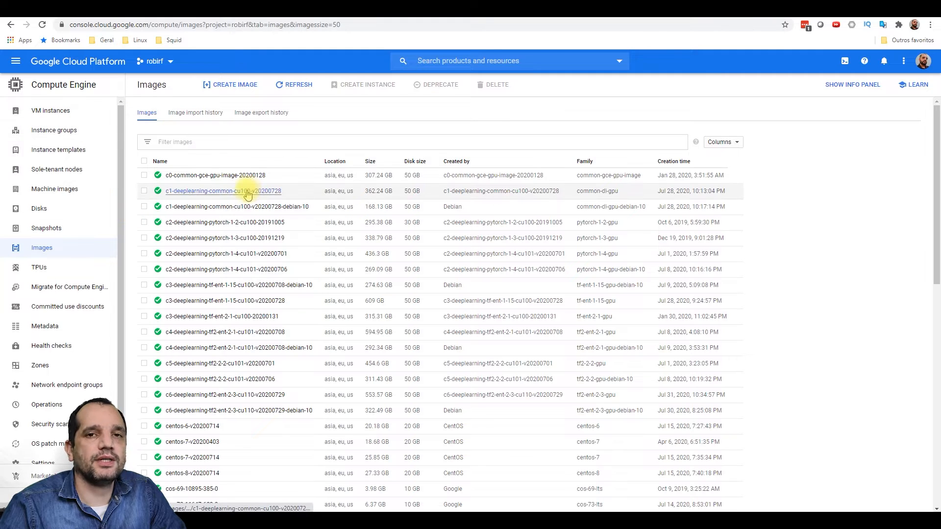
left_click(845, 63)
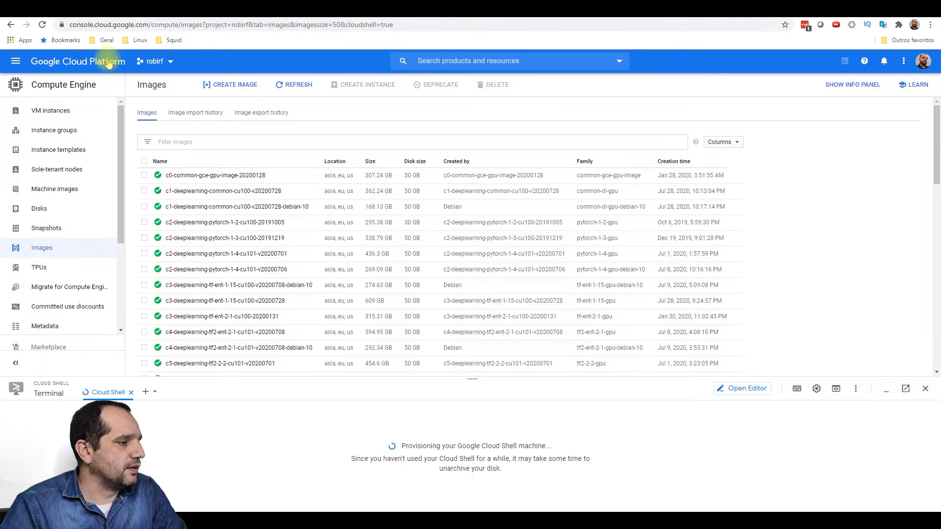
- Go to the Storage browser and open the project's storage bucket
left_click(12, 62)
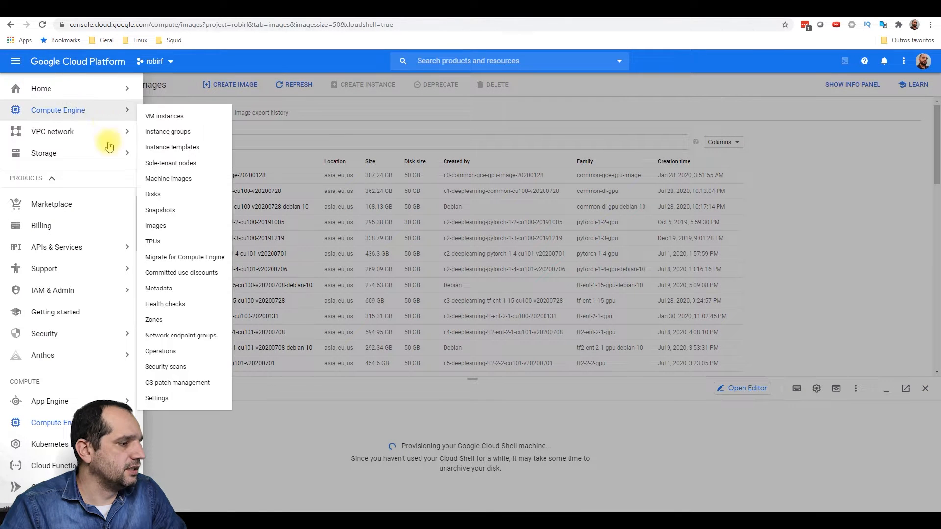
left_click(72, 158)
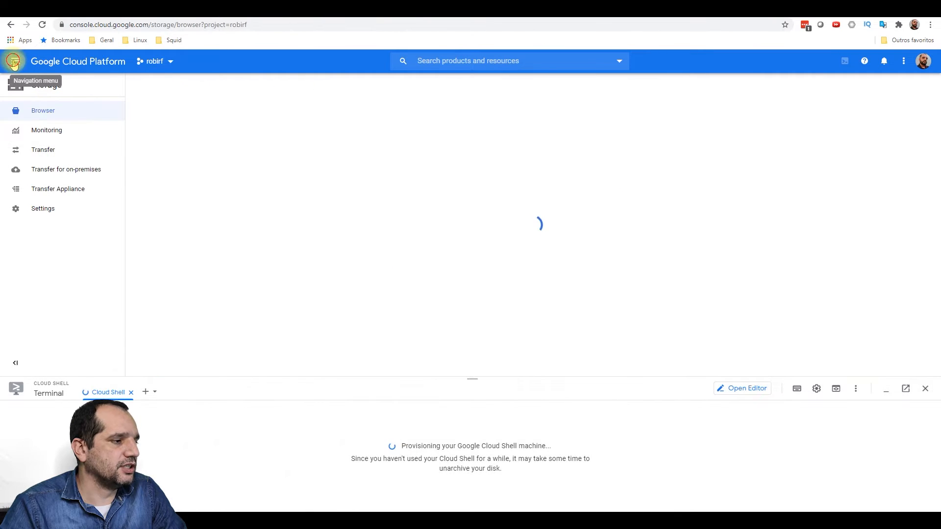
left_click(16, 61)
left_click(146, 154)
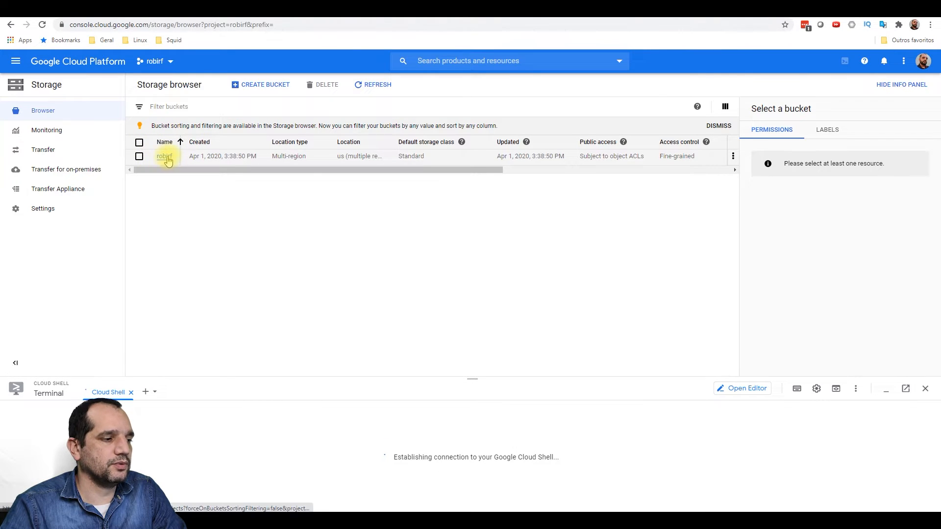
left_click(174, 159)
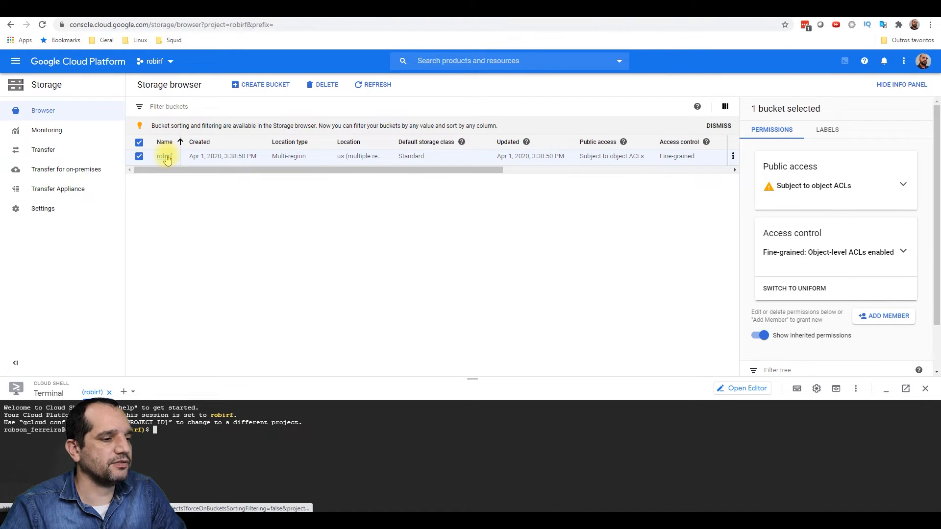
left_click(166, 158)
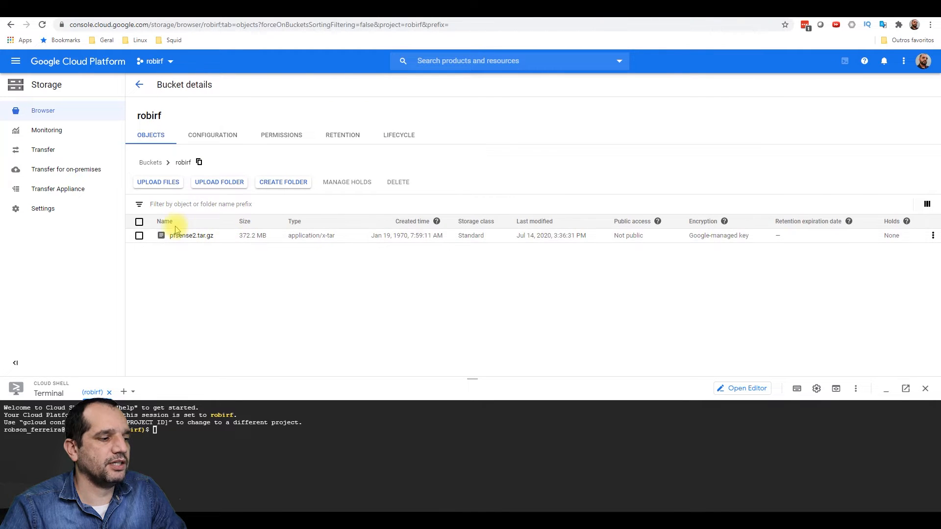
- Delete the pfsense2.tar.gz archive from the bucket, leaving it empty
left_click(140, 223)
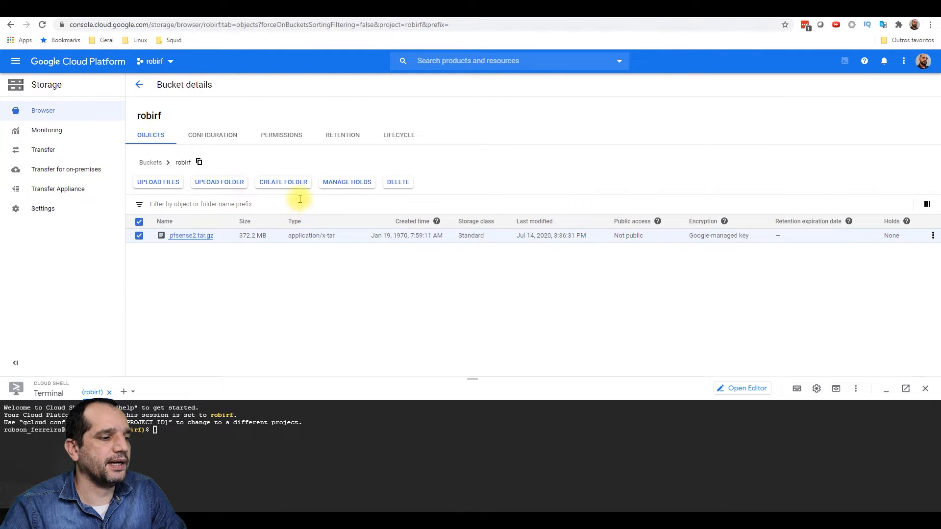
left_click(396, 185)
left_click(684, 327)
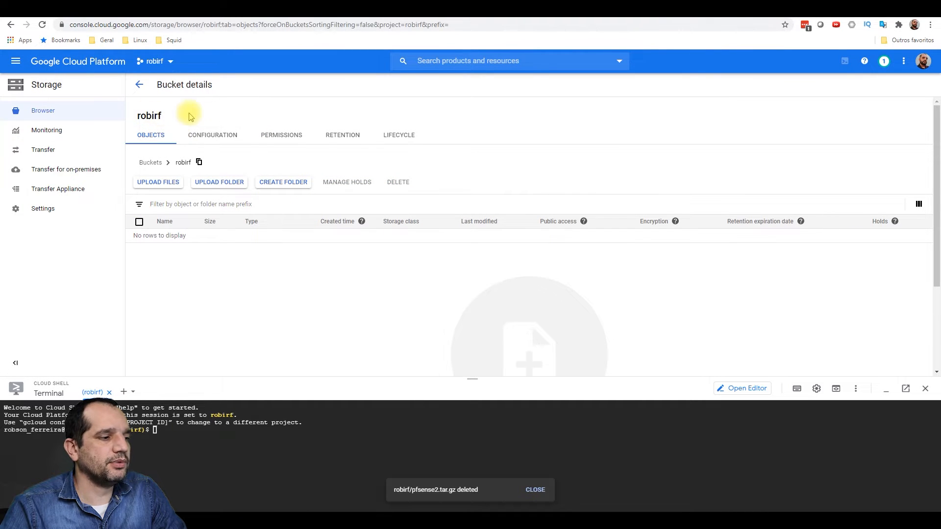
left_click(14, 63)
mouse_move(59, 109)
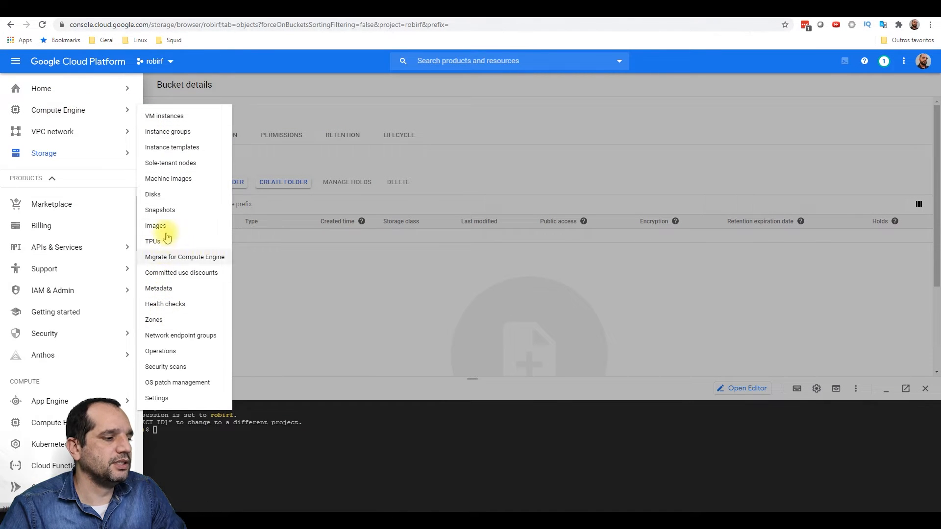
- Back on Images, run ls and df -lh in Cloud Shell, start Create Image, and open a new browser tab
left_click(196, 226)
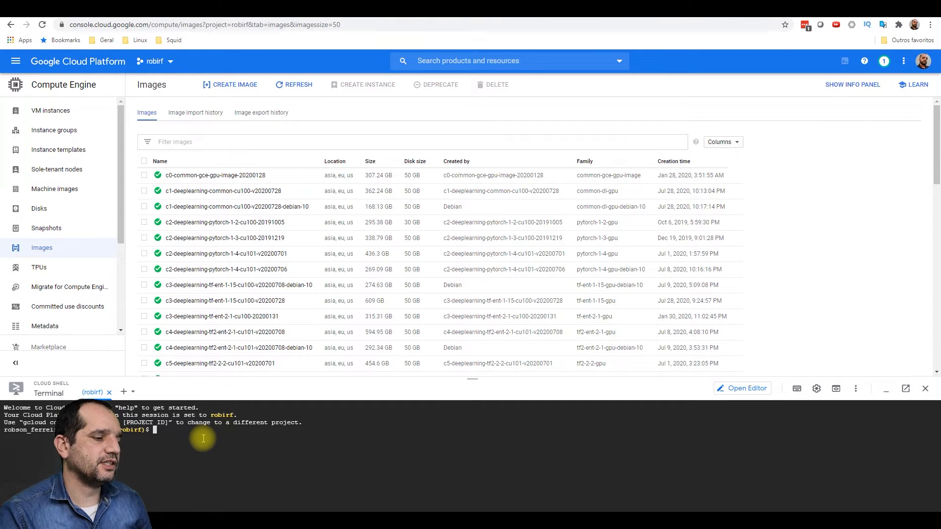
type("ls")
key("Return")
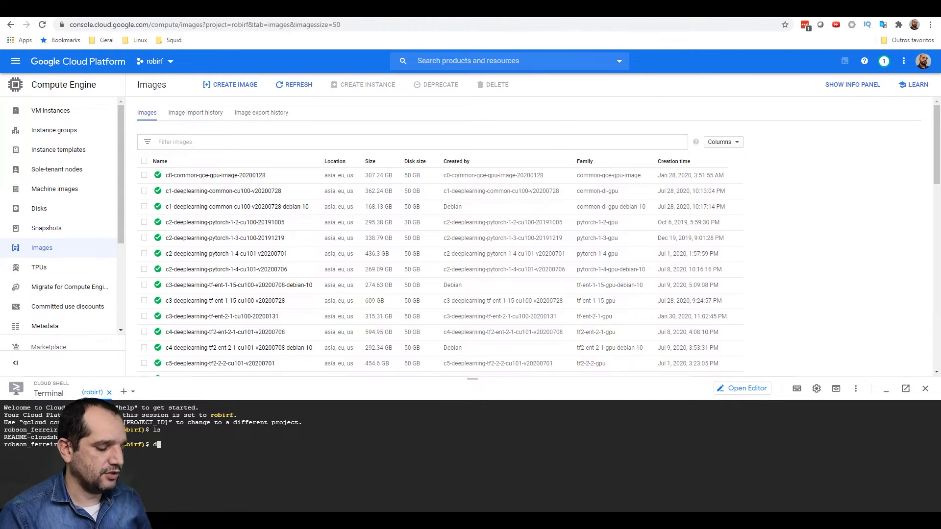
key("Return")
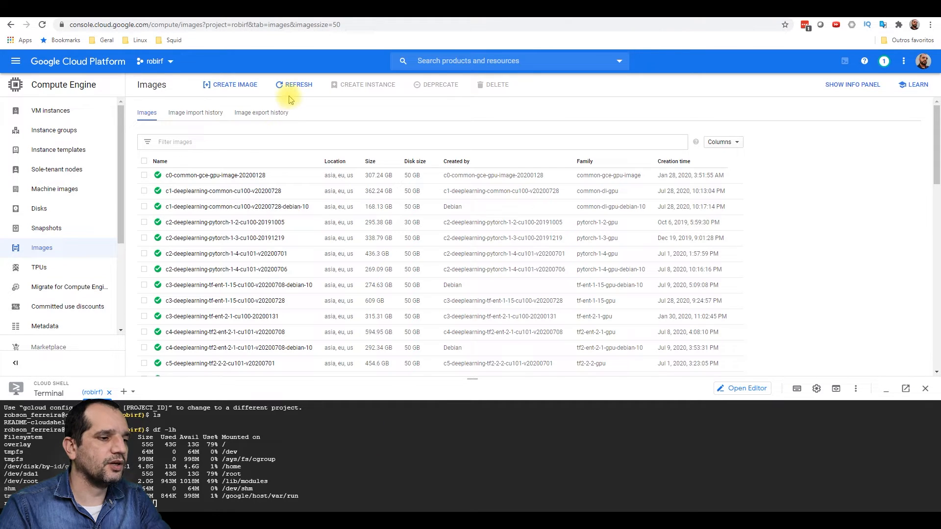
left_click(239, 84)
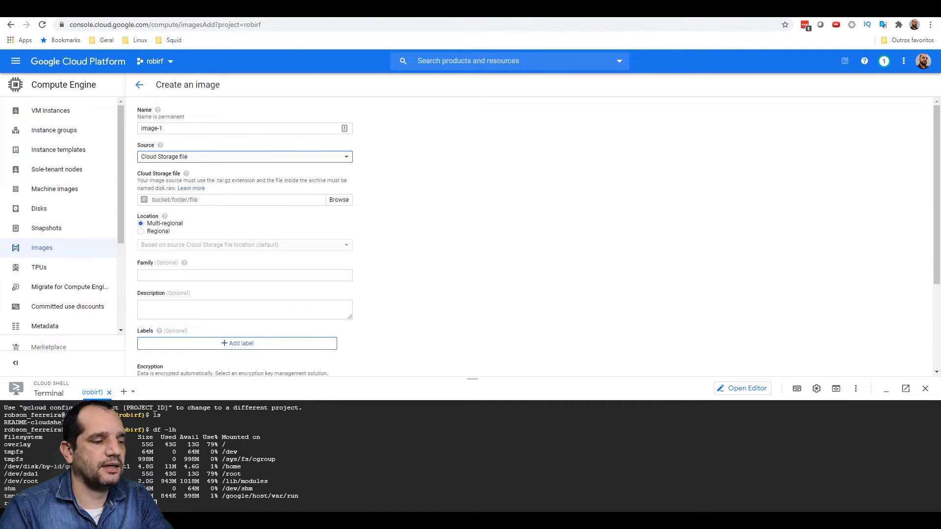
key("ctrl+t")
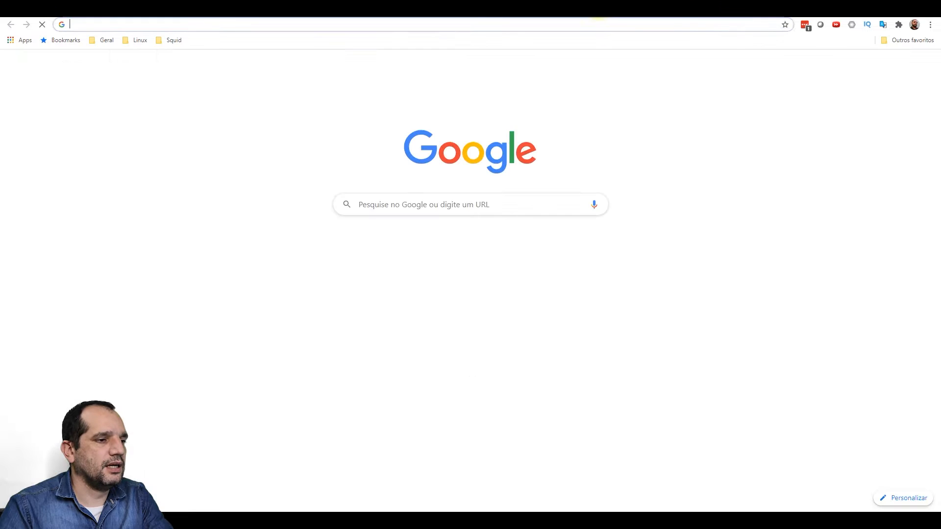
- On the pfSense download page, choose AMD64, USB Memstick Installer and Serial console
left_click(571, 23)
type("pfsense.org/download/")
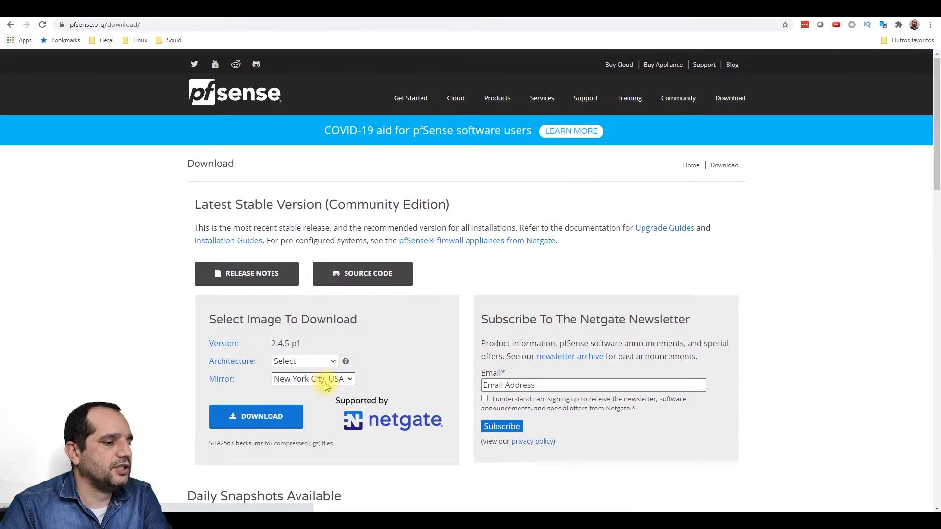
left_click(311, 362)
left_click(310, 384)
left_click(317, 379)
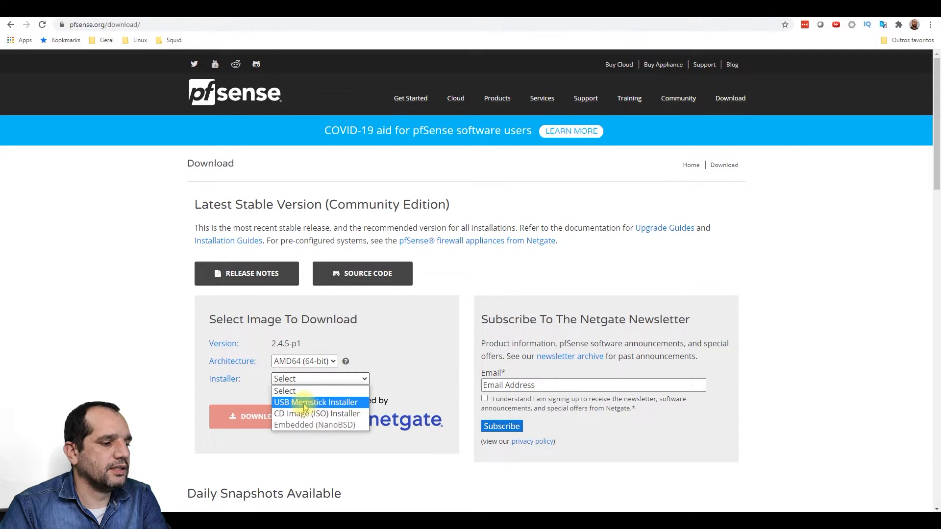
left_click(318, 405)
left_click(288, 396)
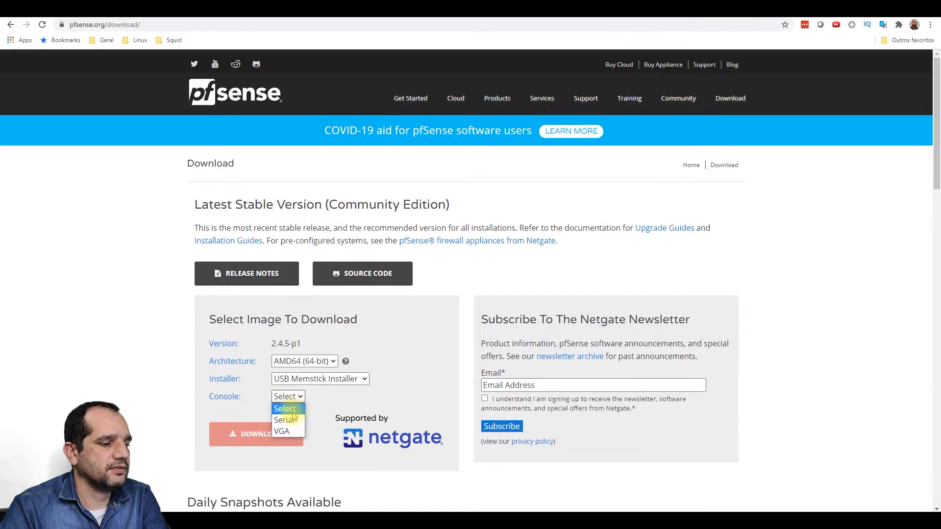
left_click(287, 420)
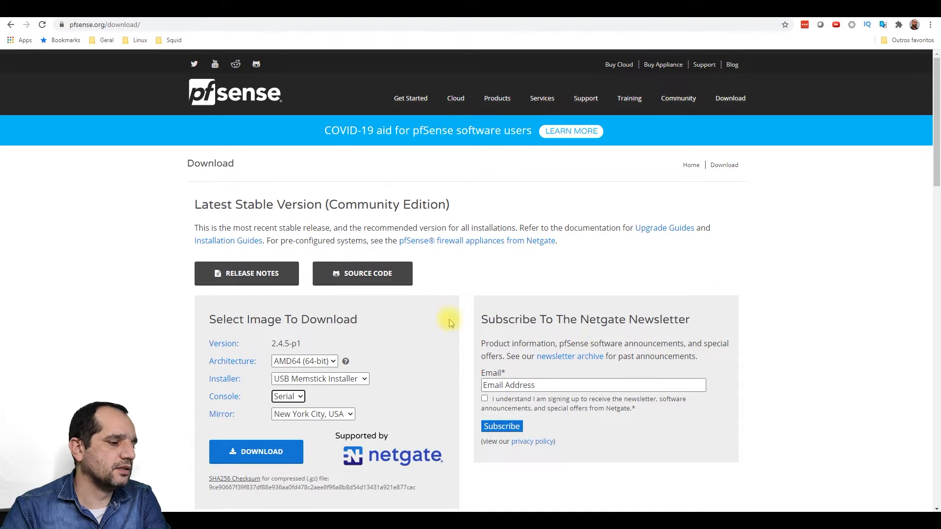
- Copy that image's download link and return to the Cloud Shell terminal
left_click(281, 446)
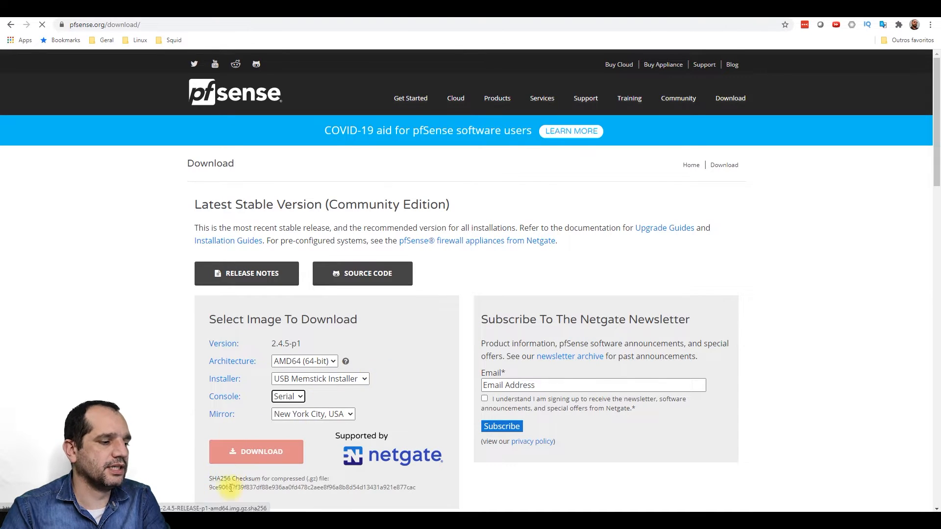
left_click(306, 218)
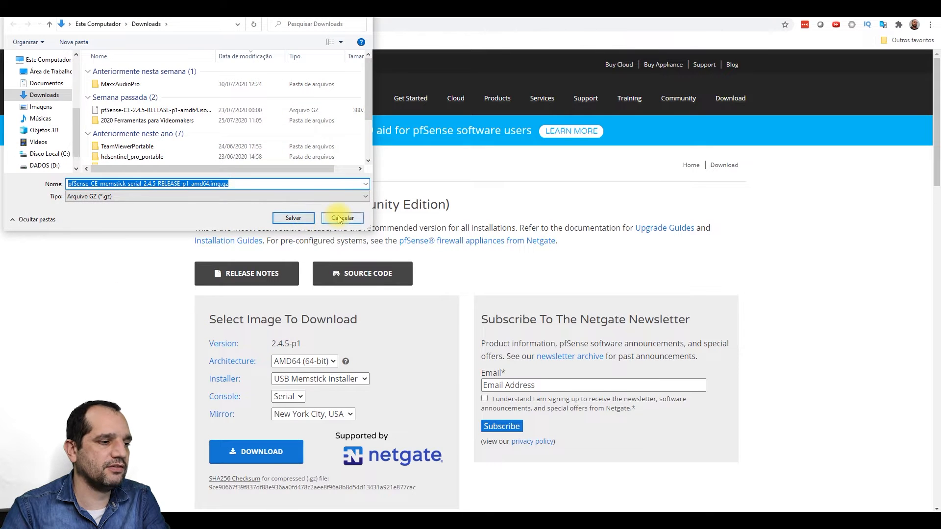
right_click(249, 457)
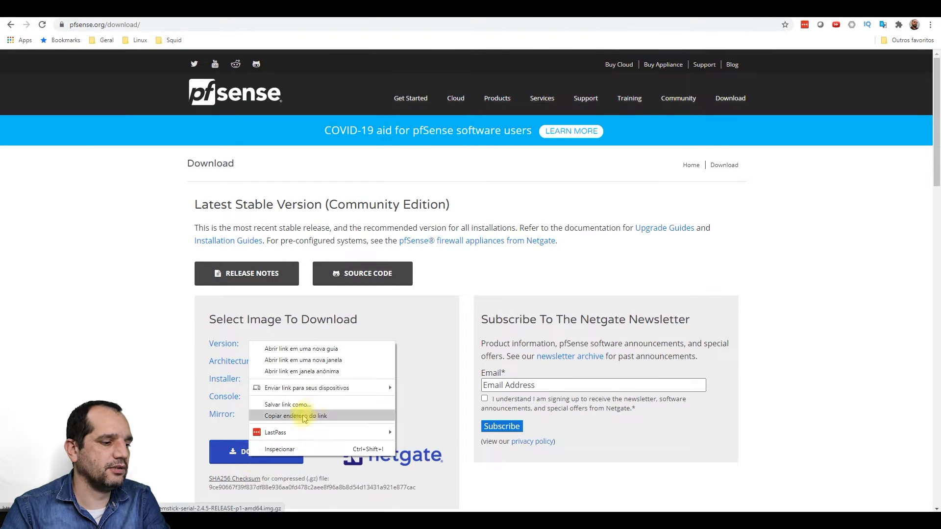
left_click(304, 414)
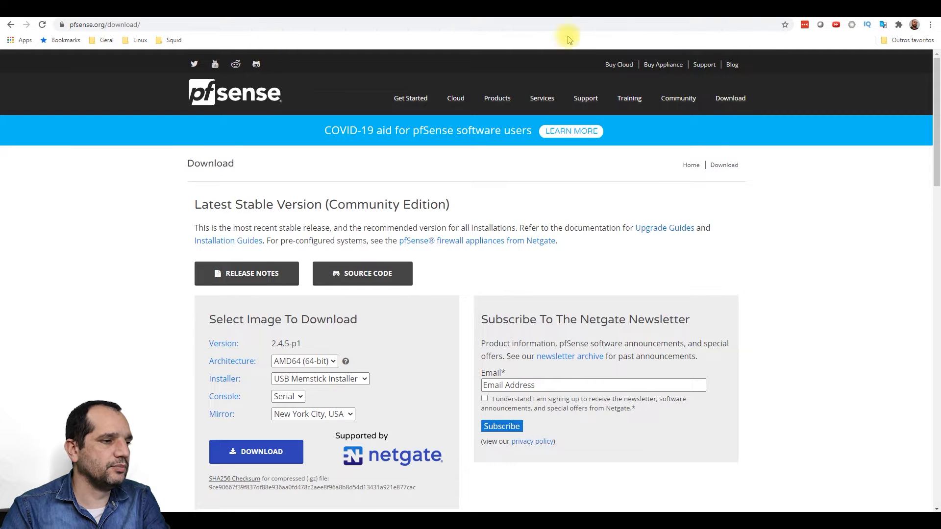
left_click(235, 10)
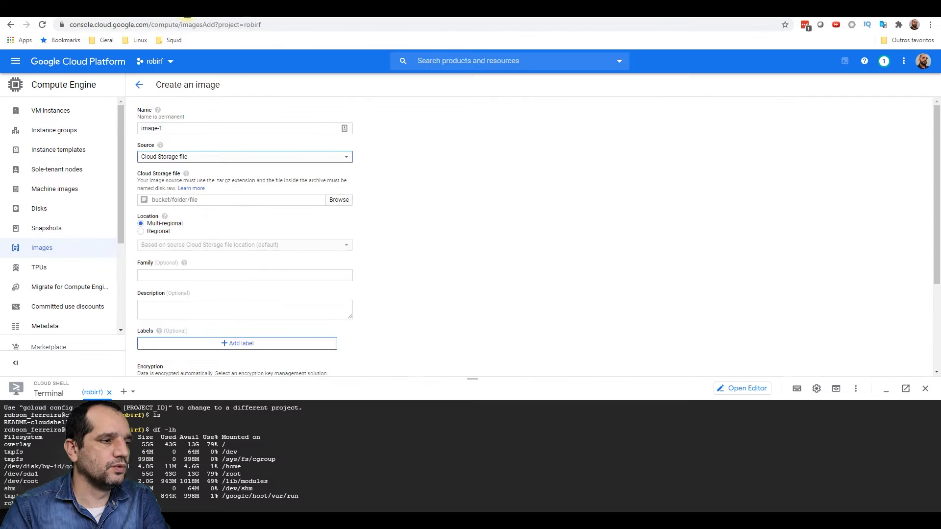
left_click(293, 504)
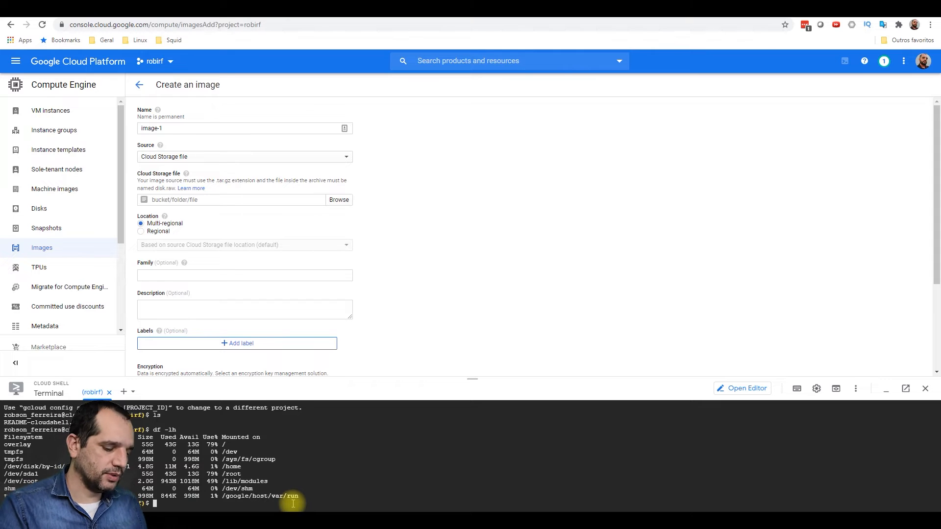
- Run curl with the pasted pfSense URL, piped through gunzip into disk.raw
type("curl")
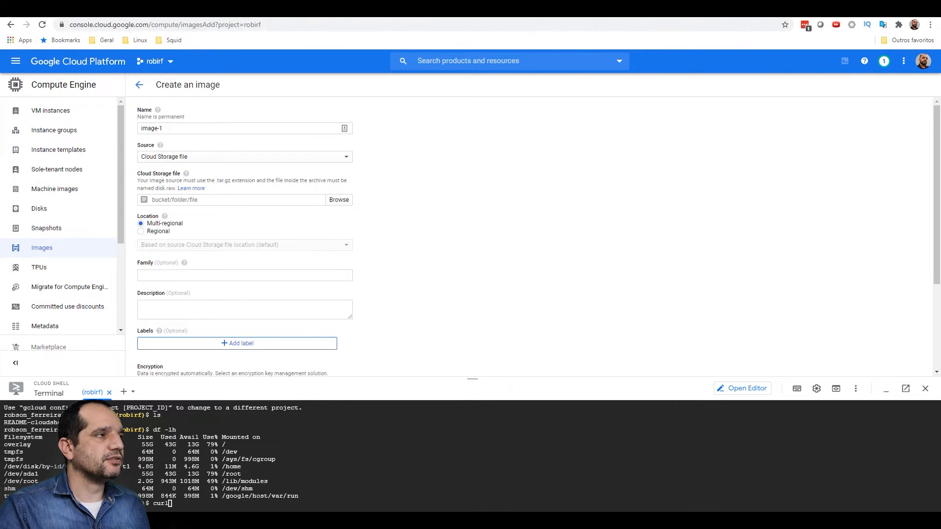
left_click(369, 489)
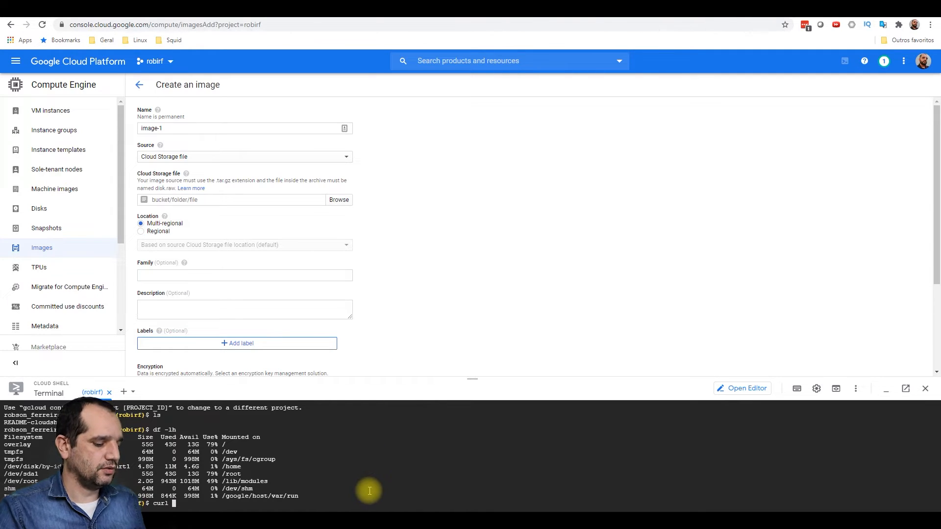
type("https://nyifiles.pfsense.org/mirror/downloads/pfSense-CE-memstick-serial-2.4.5-RELEASE-p1-amd64.img.gz")
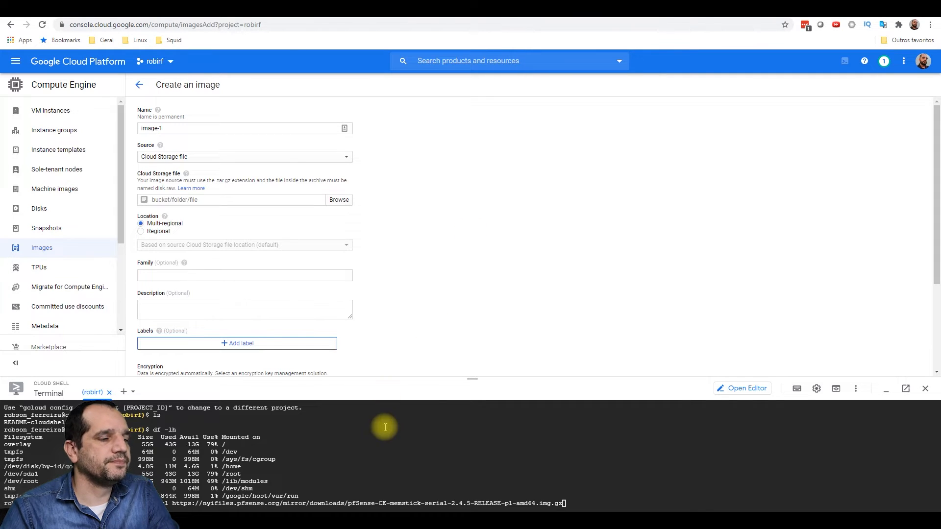
left_click(587, 456)
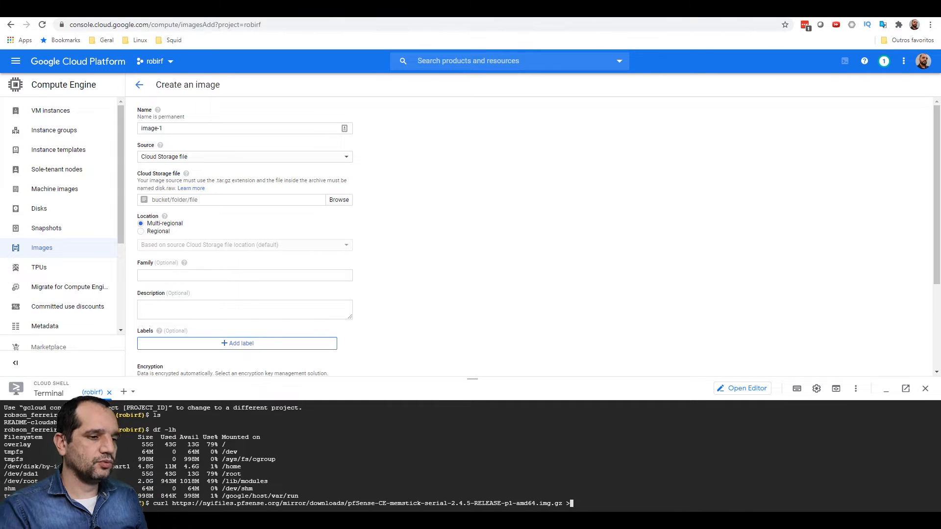
type("guzi")
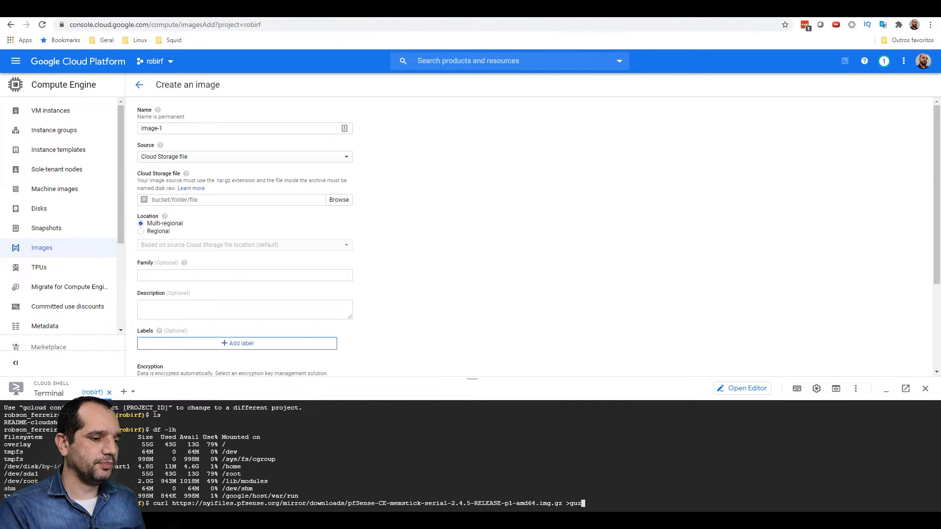
type("zip >")
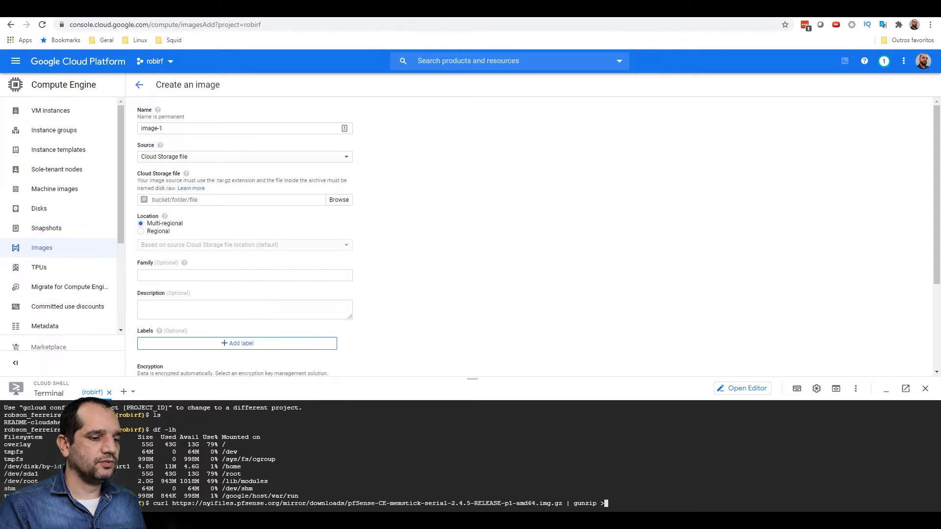
type("disk.raw")
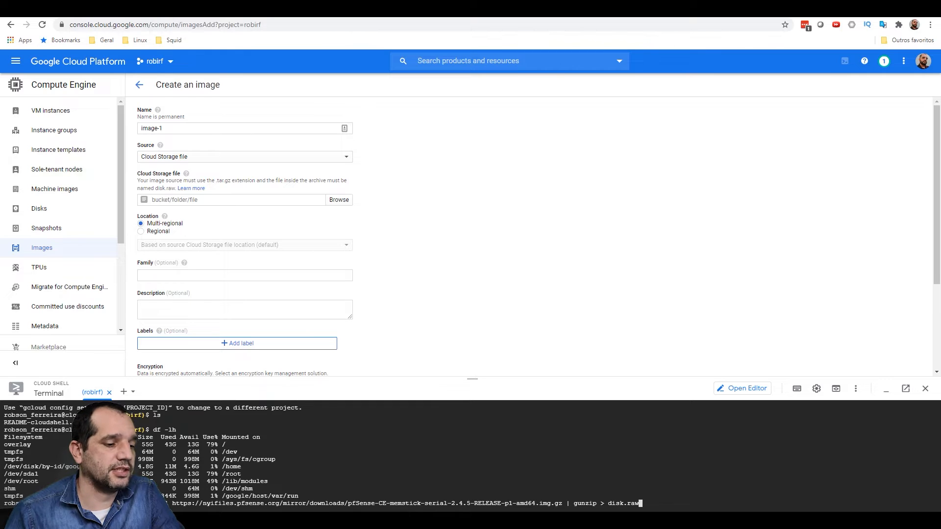
key("Return")
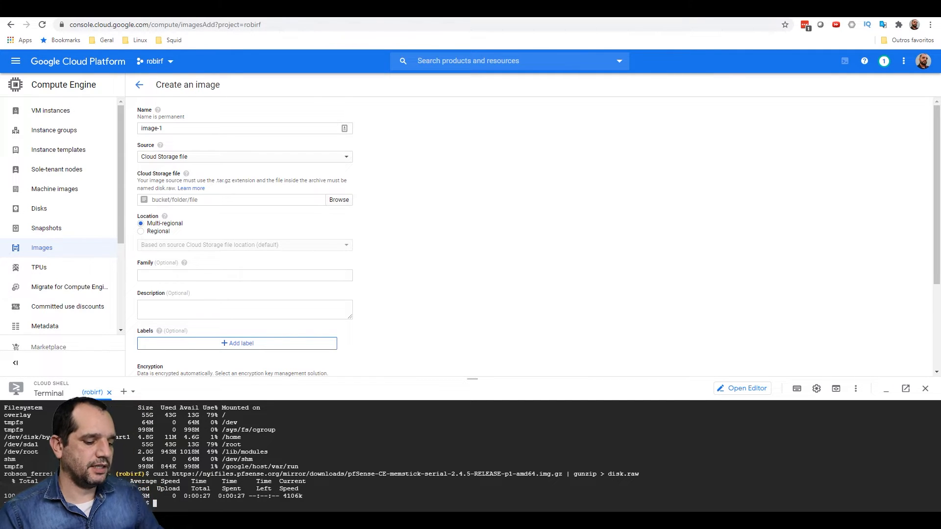
- List files, pack disk.raw into pfsense.tar.gz with tar -Sczf, then list files again
type("s")
key("Return")
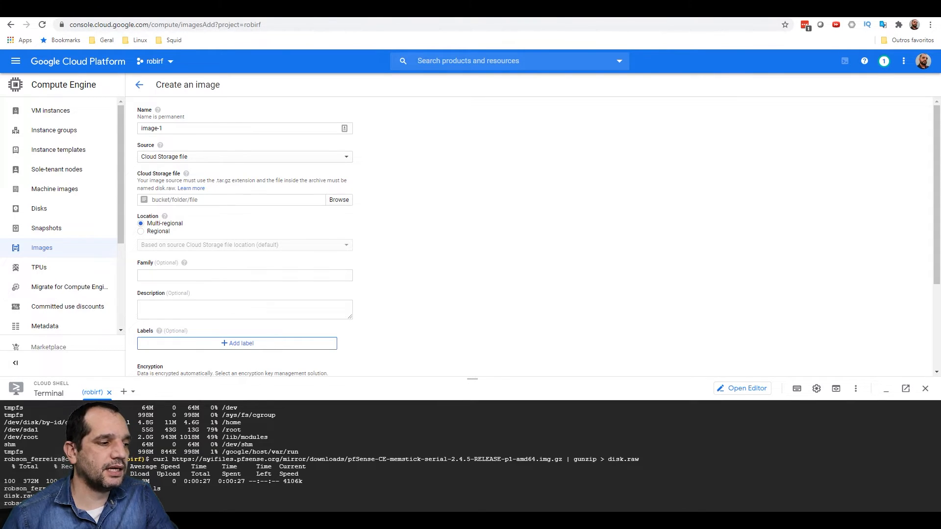
type("tar")
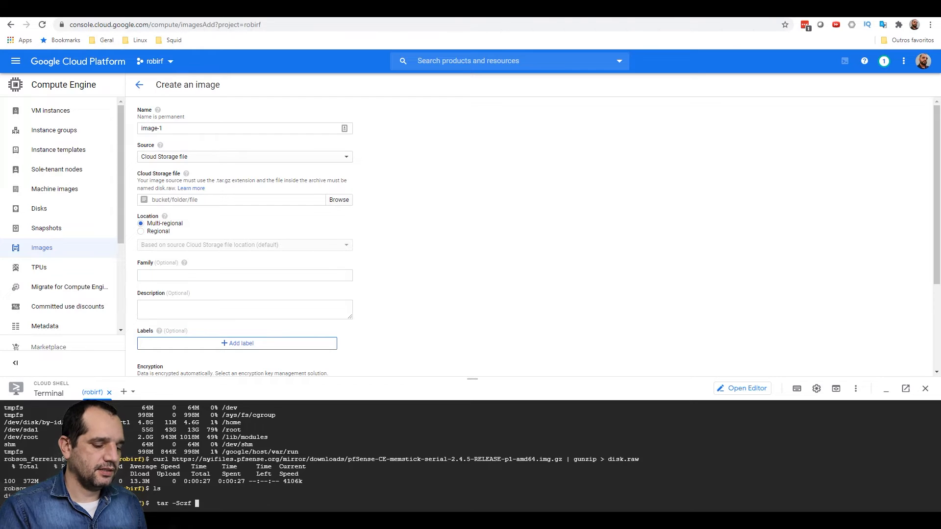
type("-Sczf pf")
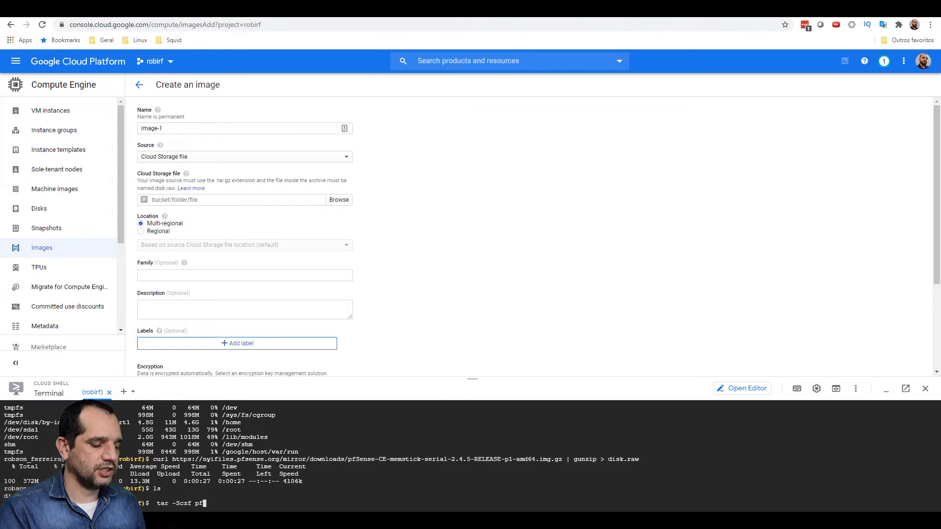
type("sense")
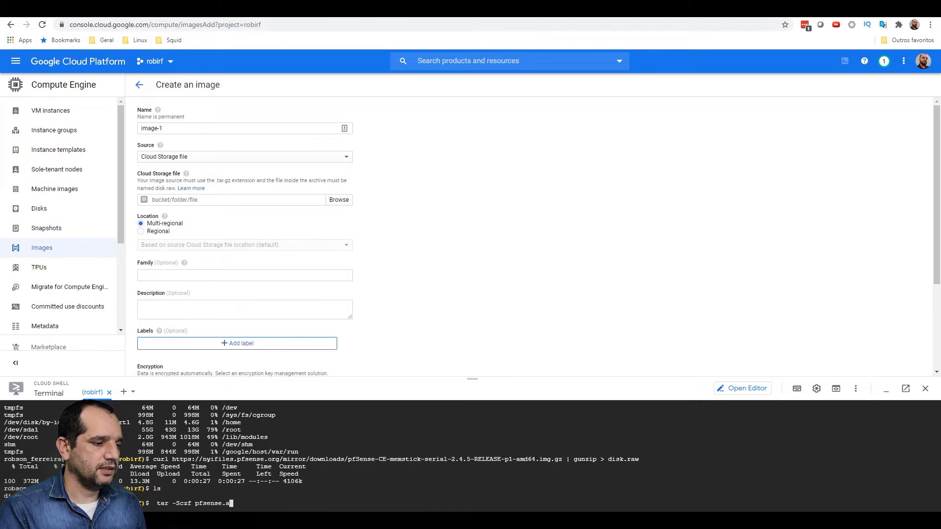
type(".tar")
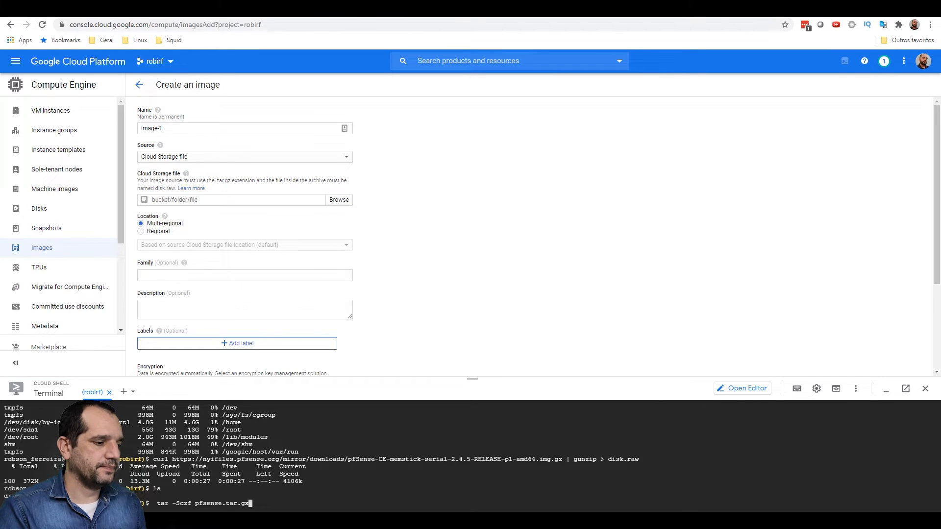
type(".gz ")
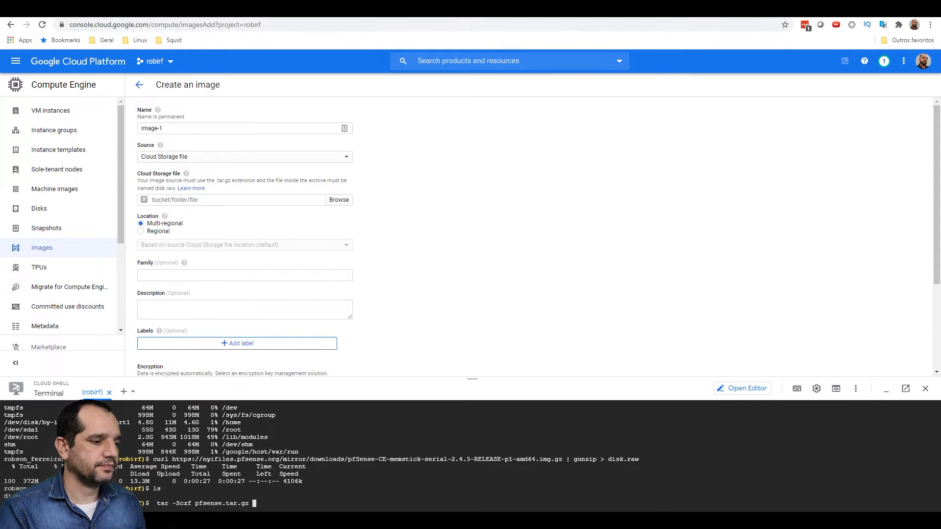
type("disk")
key("Tab")
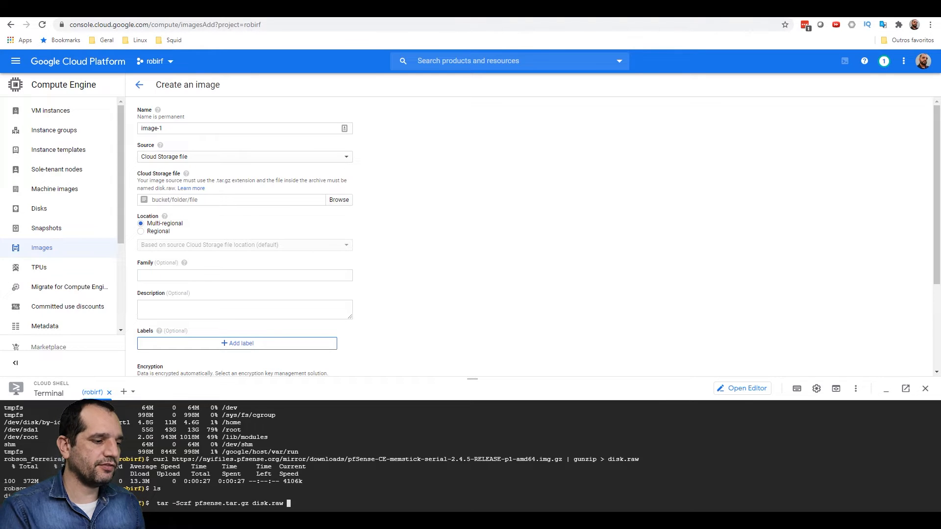
key("Return")
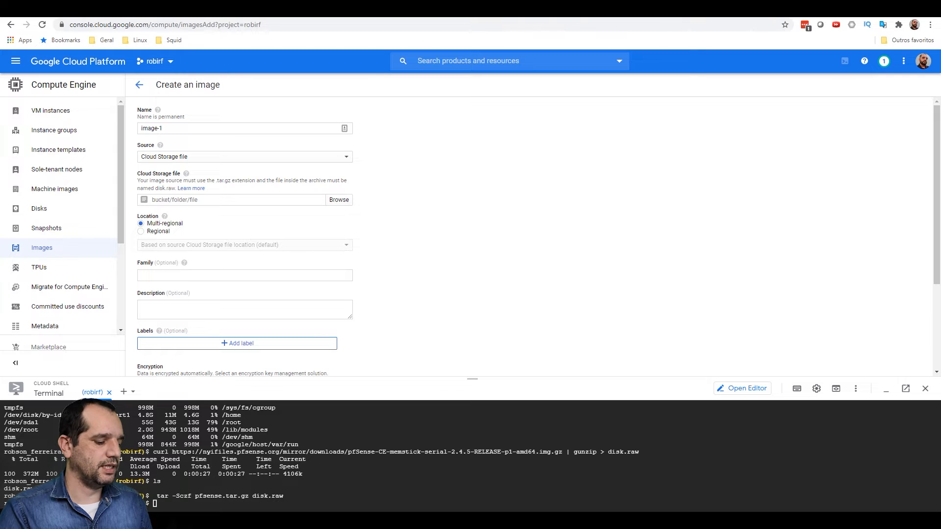
type("ls")
key("Return")
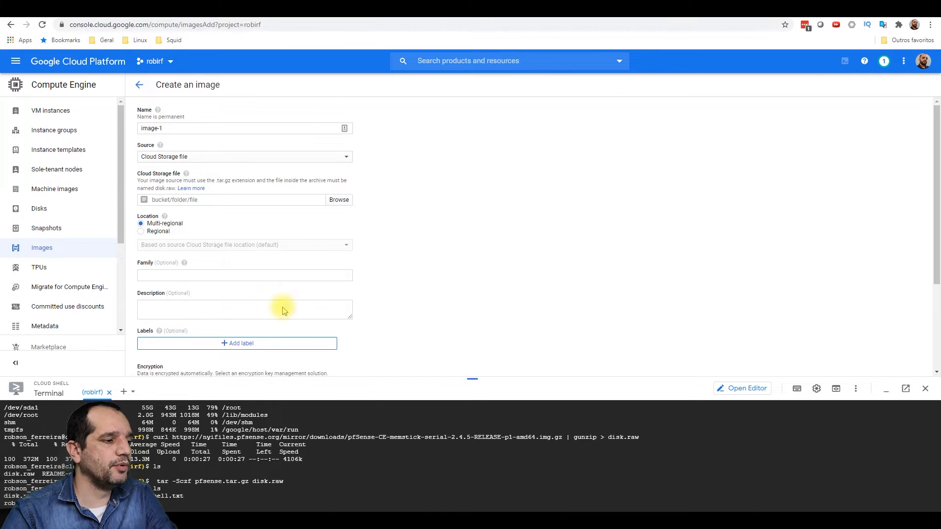
- Upload pfsense.tar.gz to the gs://robirf bucket with gsutil cp
left_click(180, 162)
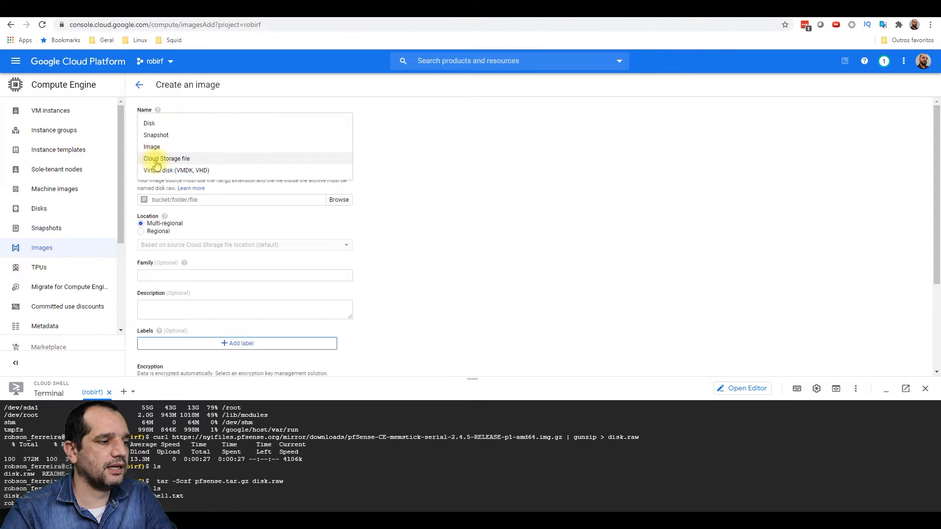
left_click(156, 160)
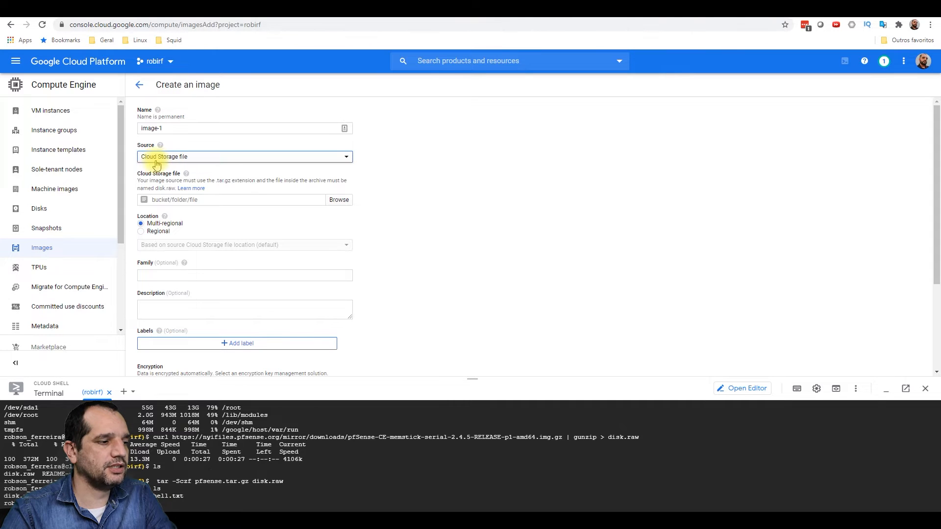
left_click(165, 200)
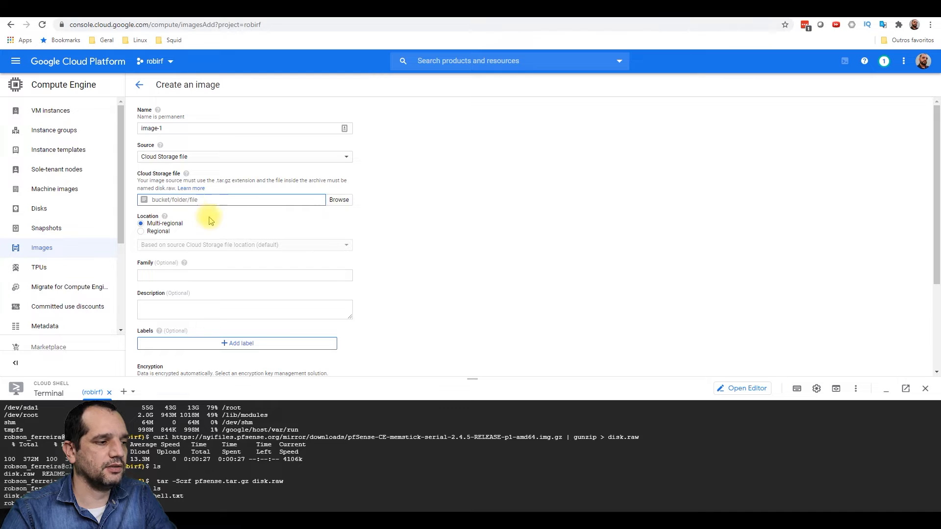
left_click(221, 502)
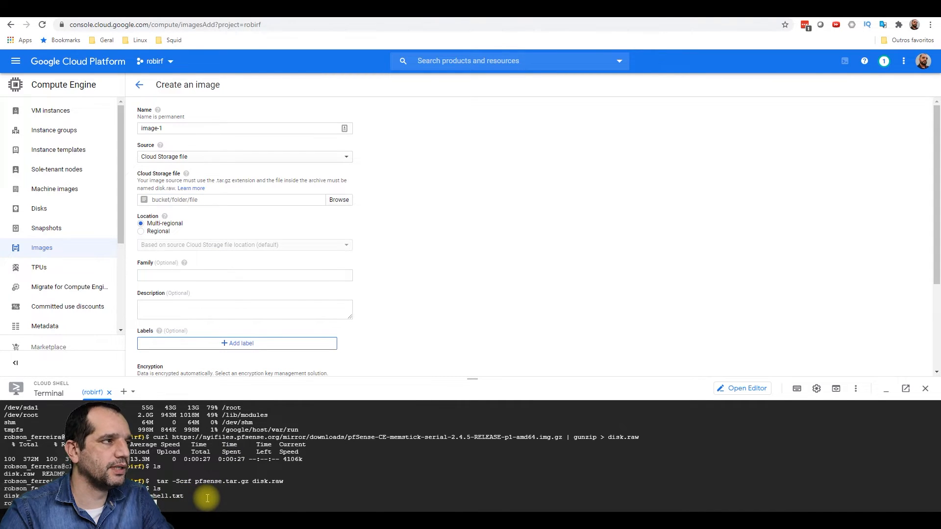
type("gsutil ")
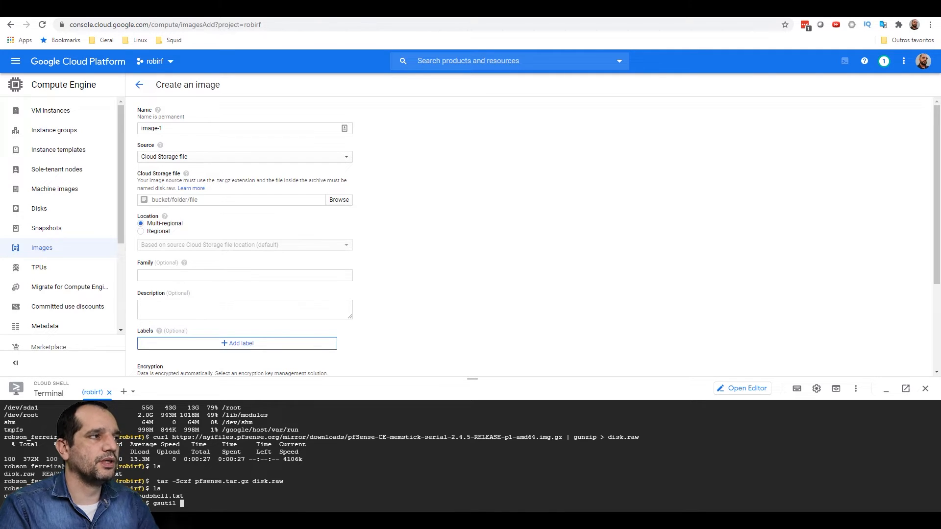
type("cp")
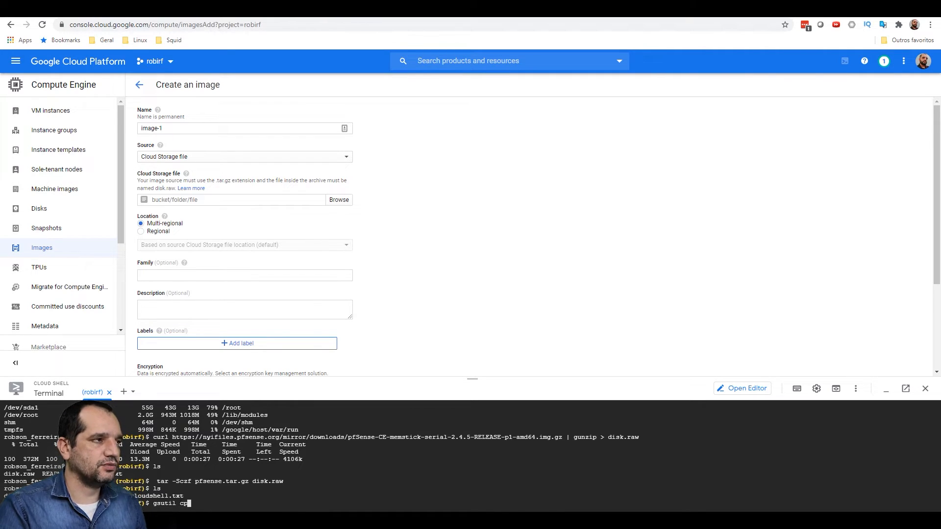
type(" pf")
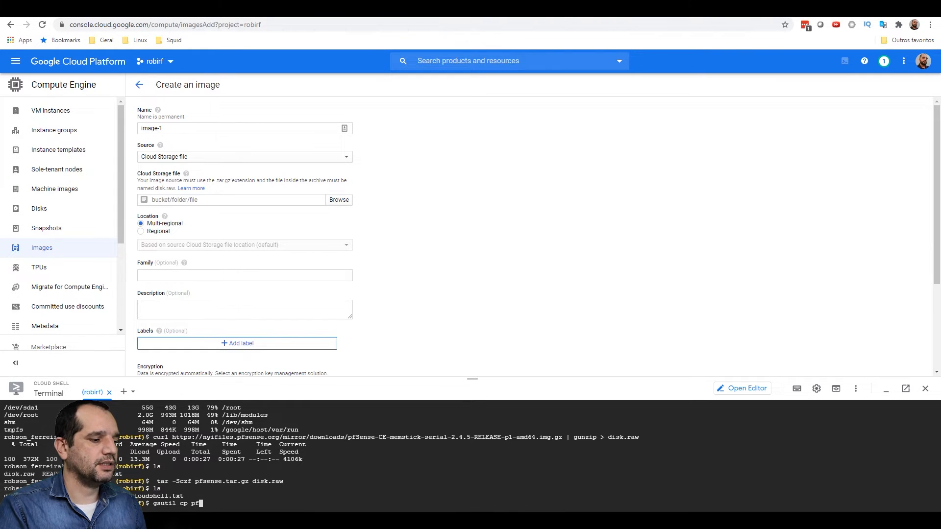
type("se")
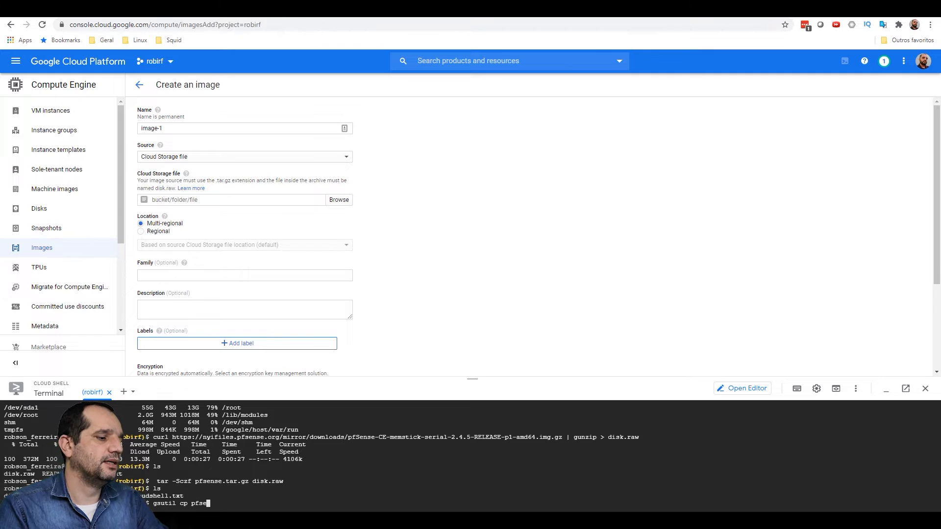
type("nse.tar.")
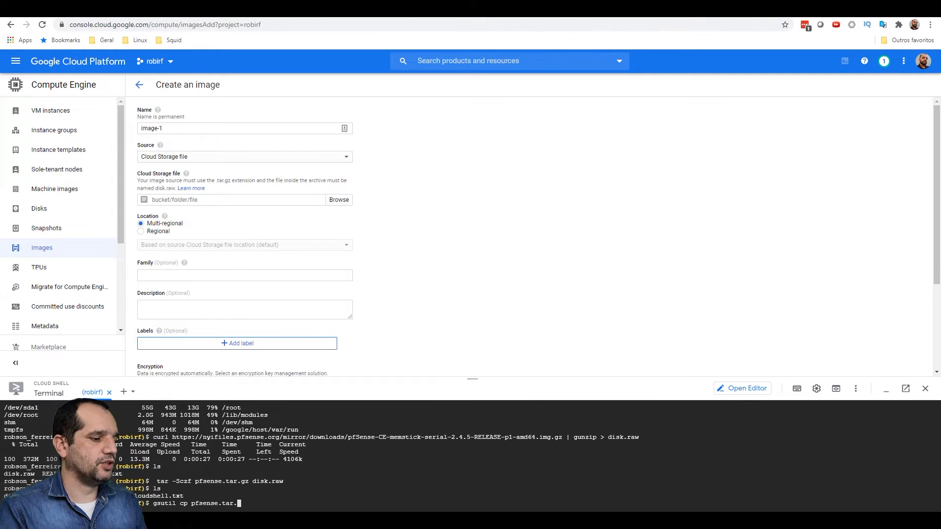
type("gz ")
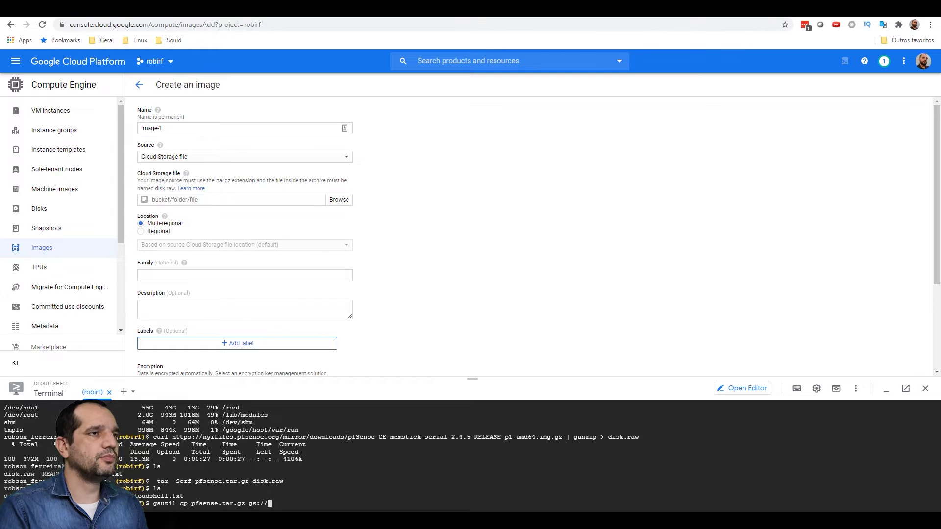
type("gs://robirf")
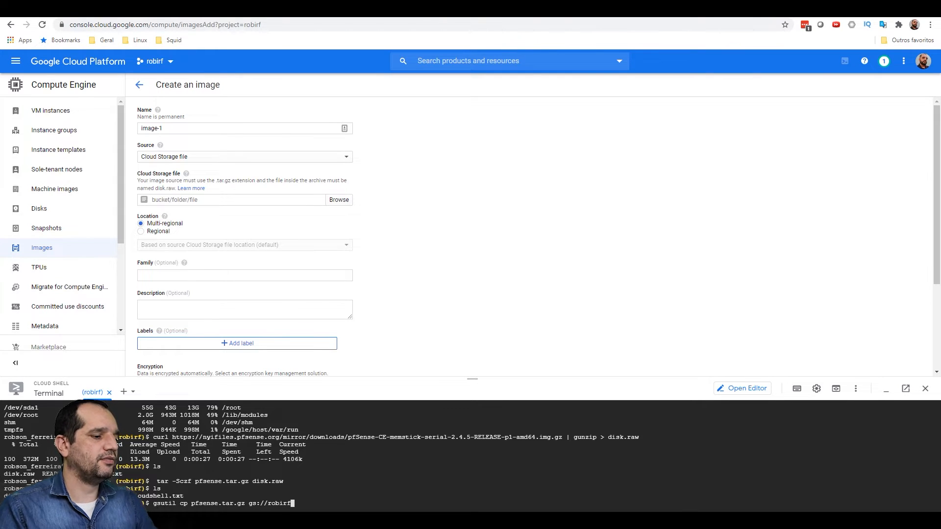
key("Return")
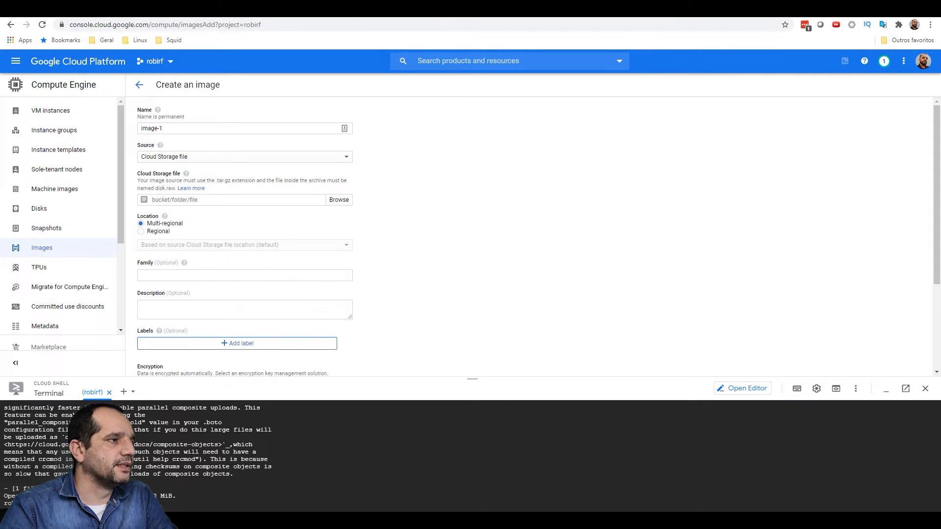
- Start a new image named pfsense1 with a Cloud Storage file as its source
left_click(55, 248)
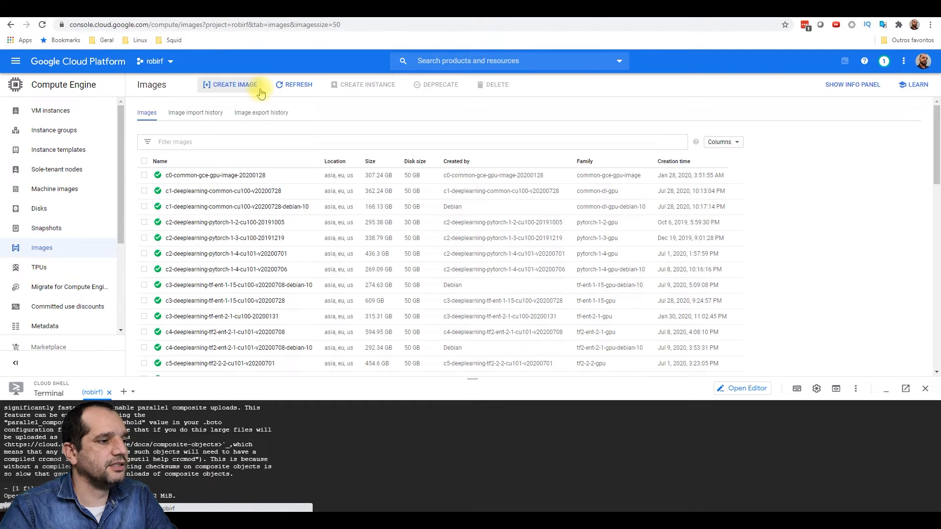
left_click(245, 85)
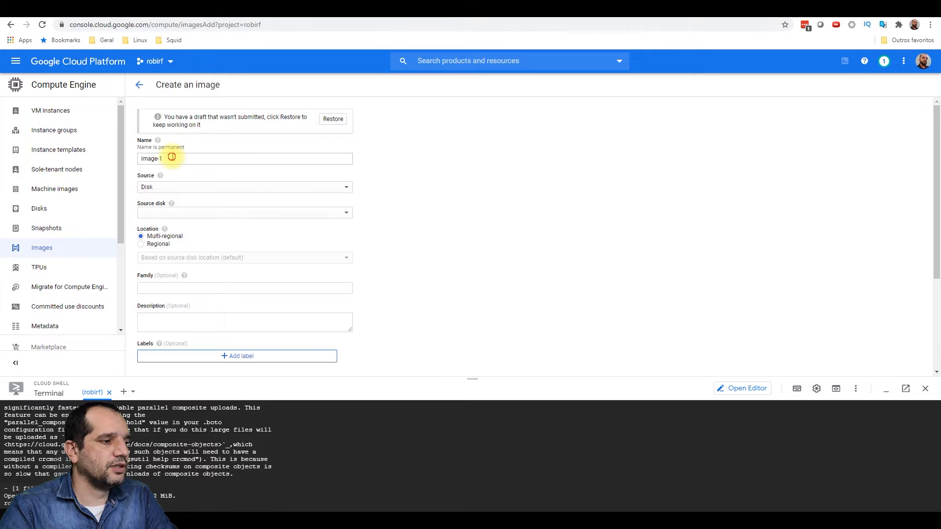
triple_click(171, 157)
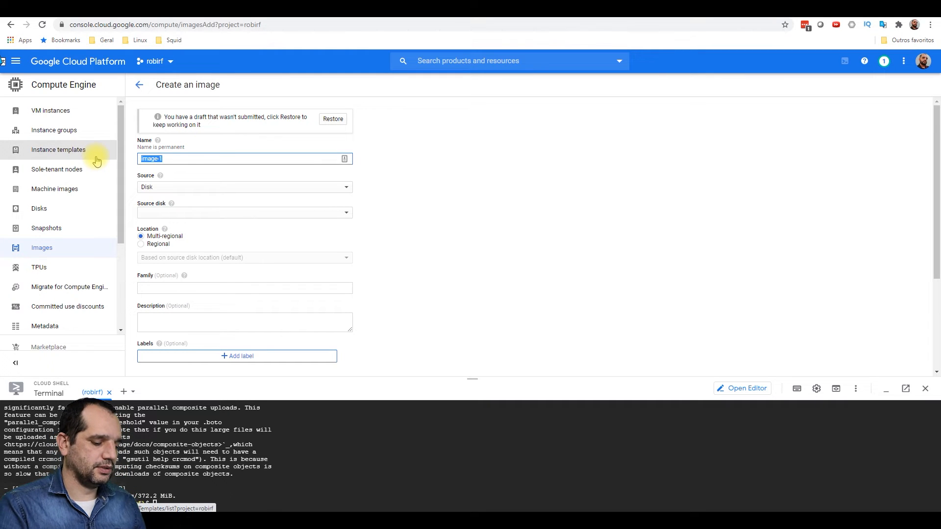
type("pfsense1")
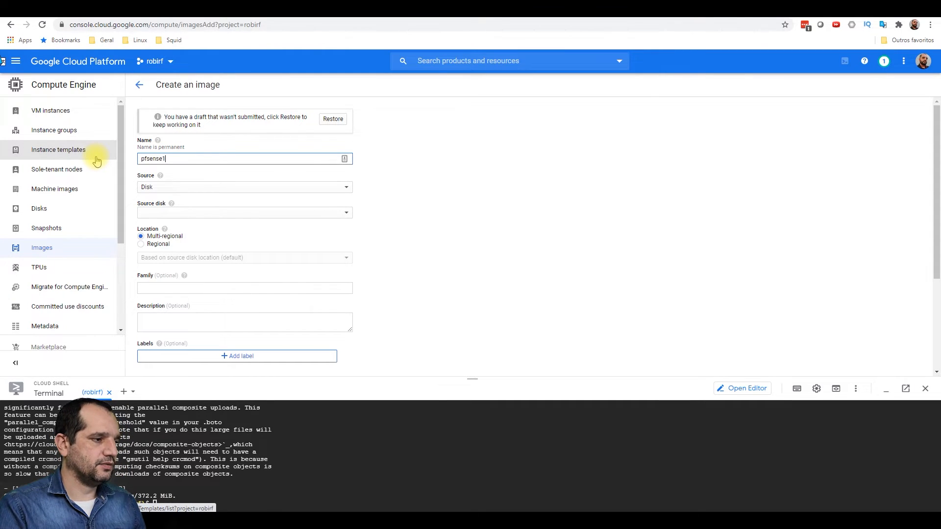
left_click(212, 186)
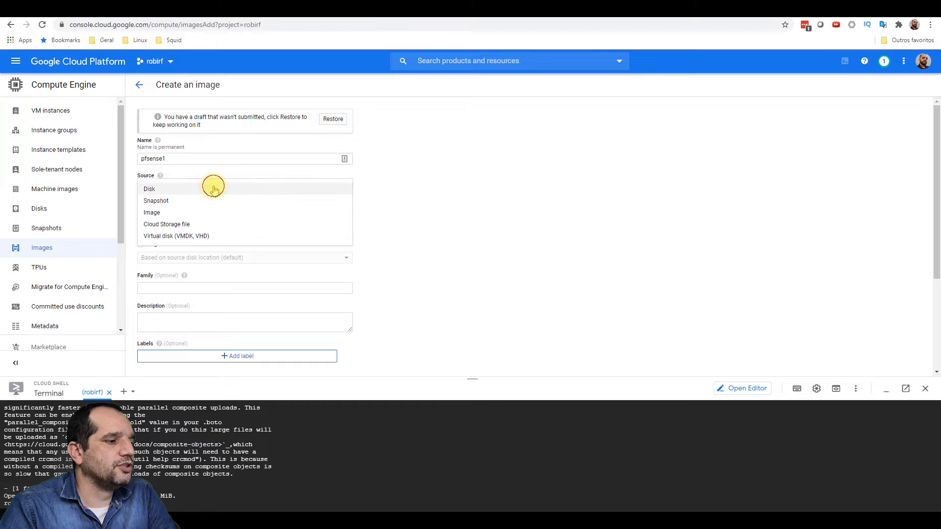
left_click(175, 227)
- Pick pfsense.tar.gz from the bucket, keep the us location, and create the image
left_click(152, 230)
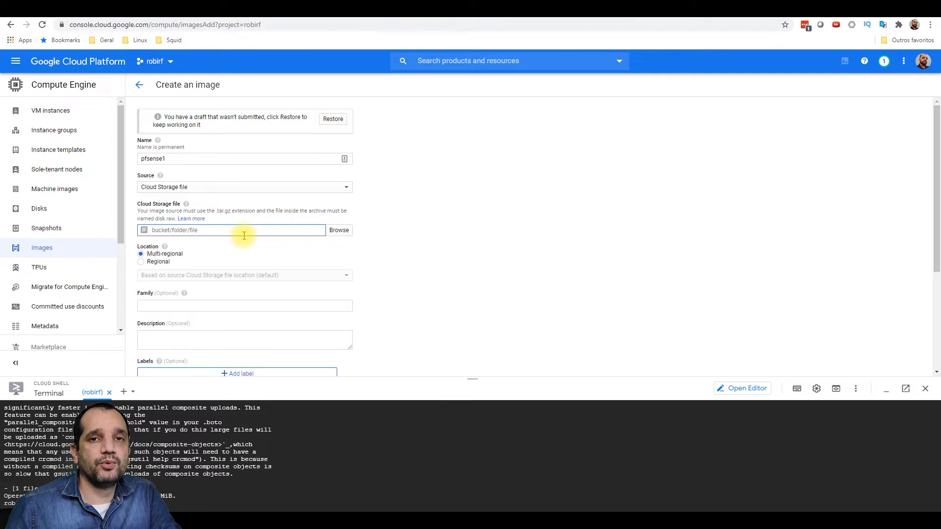
left_click(335, 231)
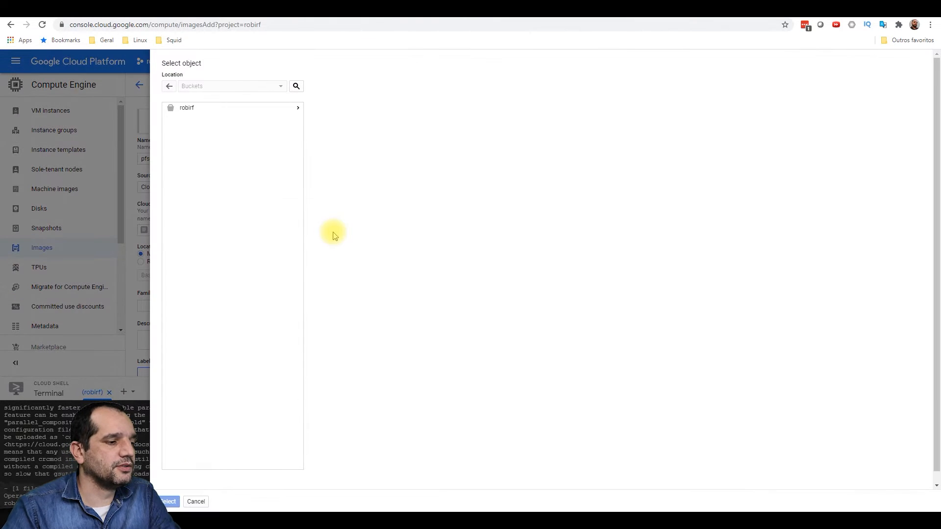
double_click(170, 109)
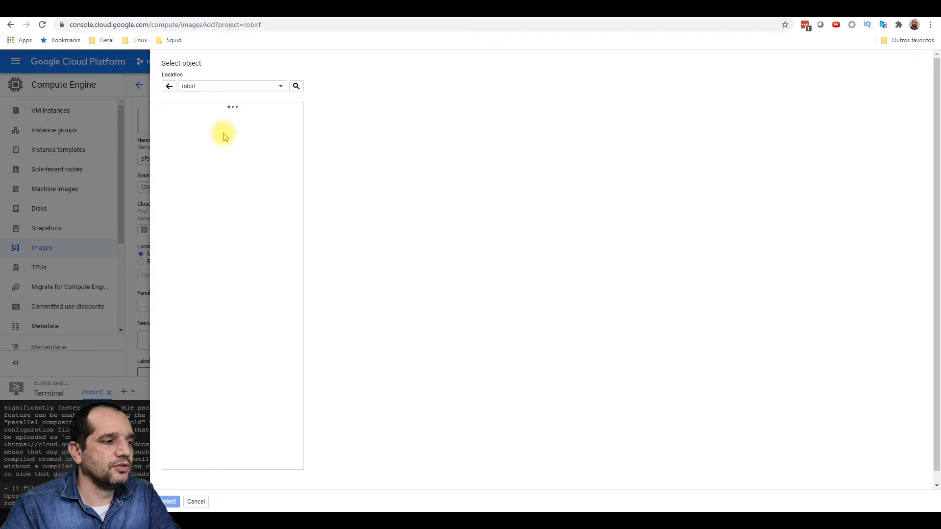
left_click(196, 107)
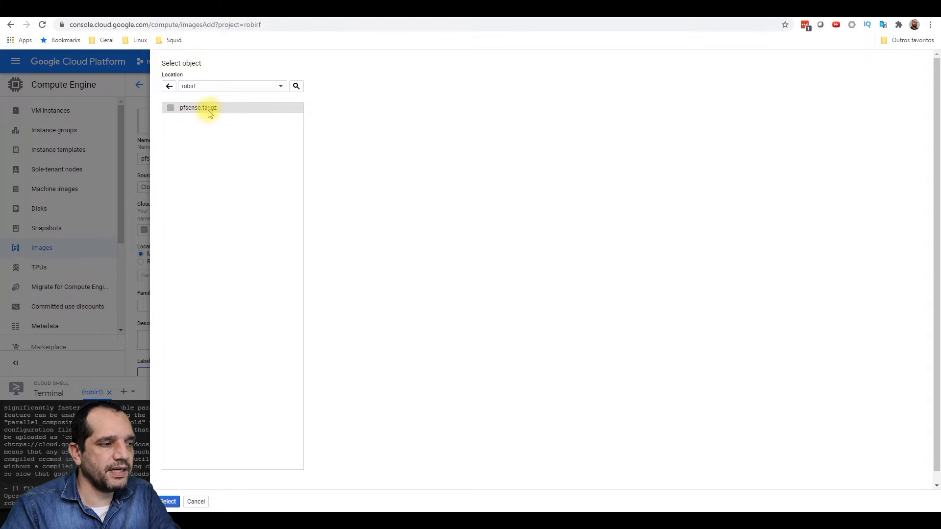
left_click(167, 501)
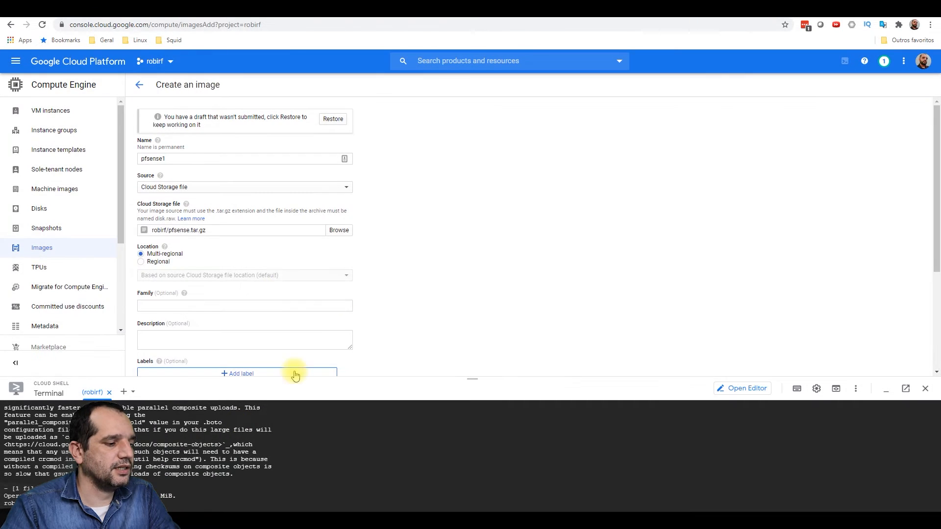
scroll(241, 280, "down", 1)
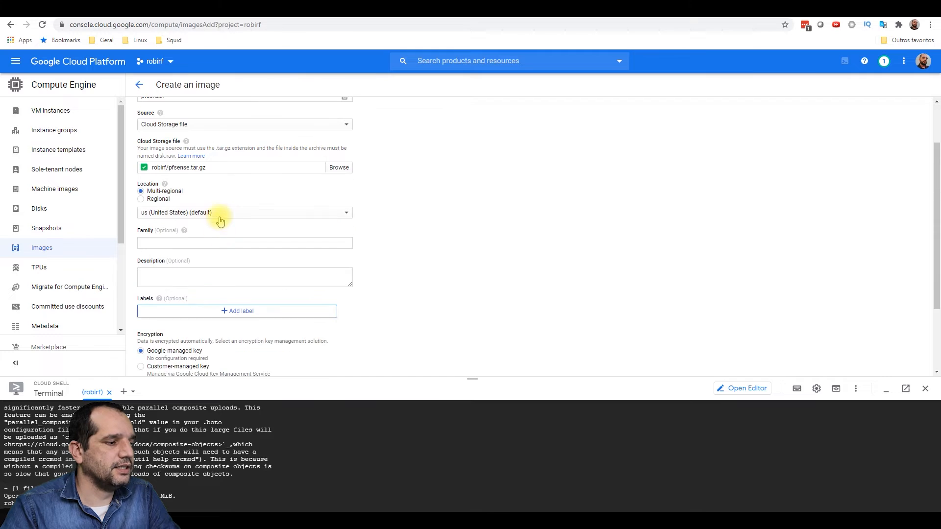
left_click(167, 213)
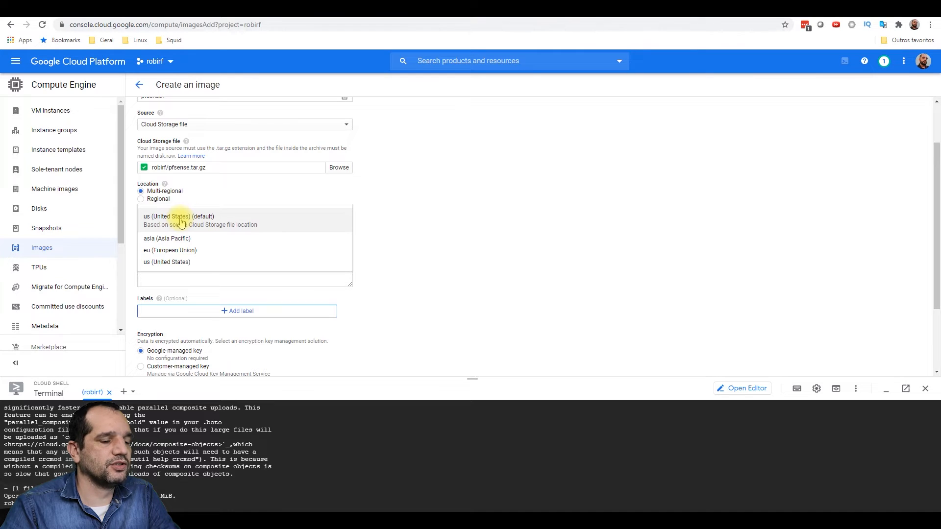
left_click(183, 219)
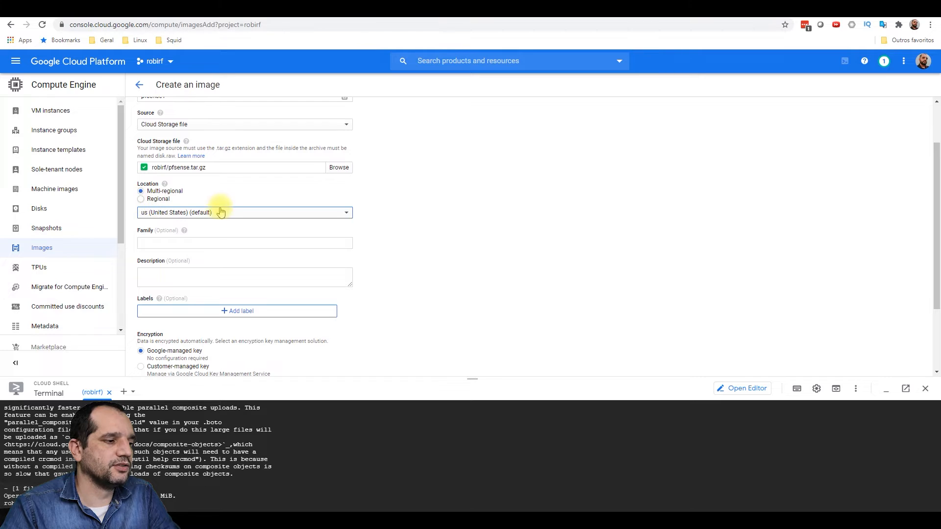
scroll(468, 254, "down", 2)
left_click(150, 338)
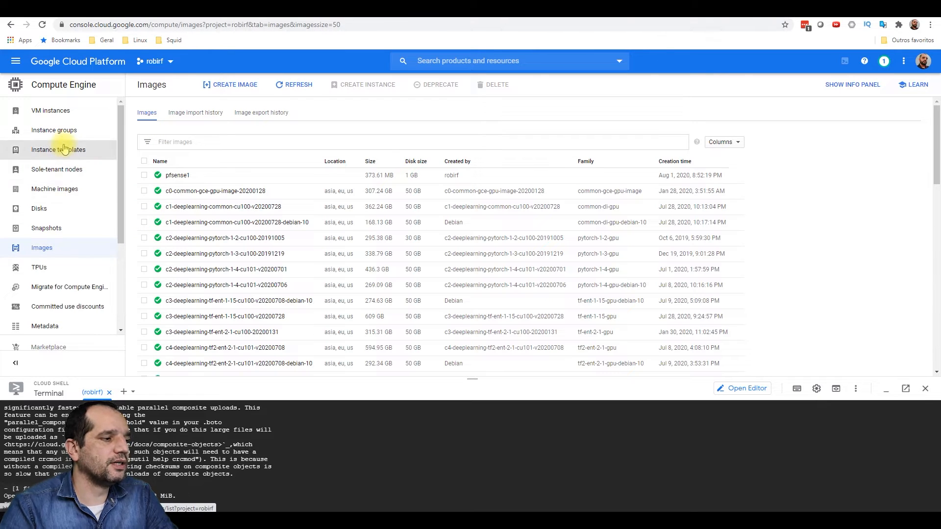
- From the VM instances list, start a new instance named fwpfsense
left_click(53, 112)
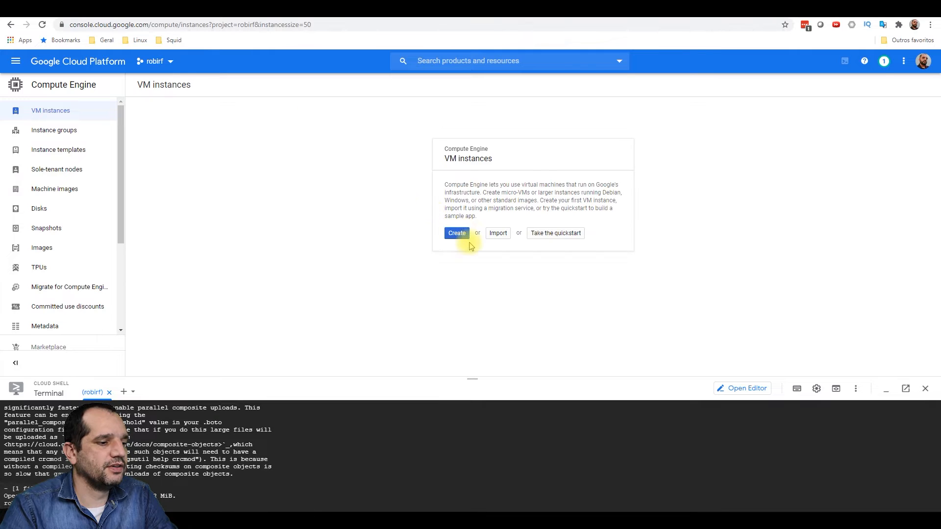
left_click(471, 234)
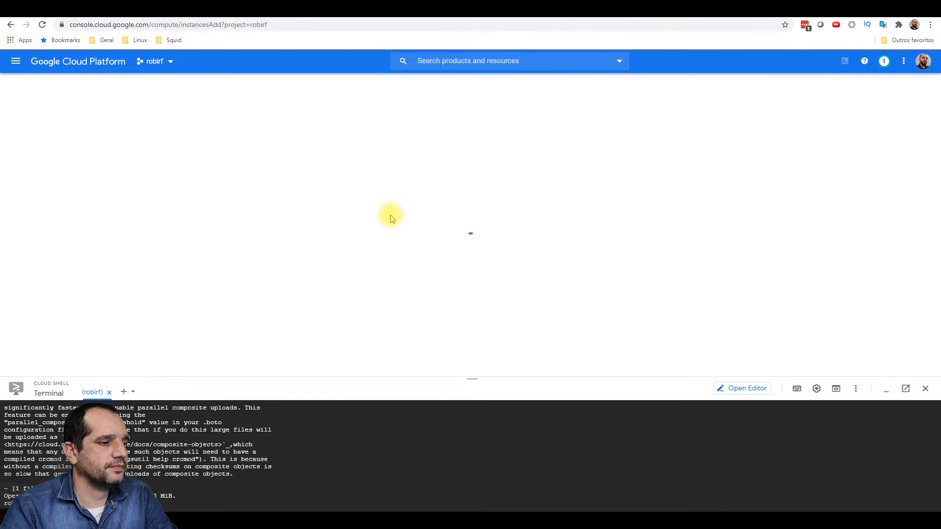
left_click_drag(251, 129, 146, 117)
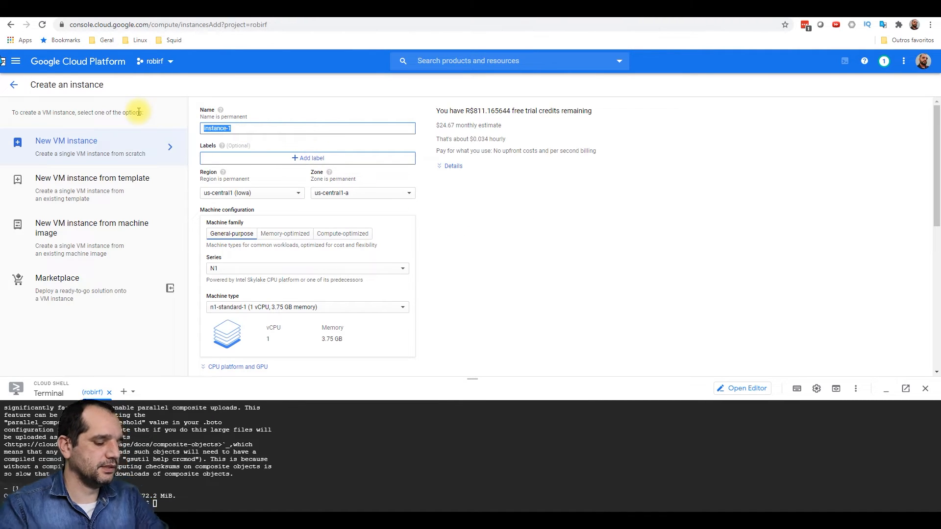
type("fwpfsense")
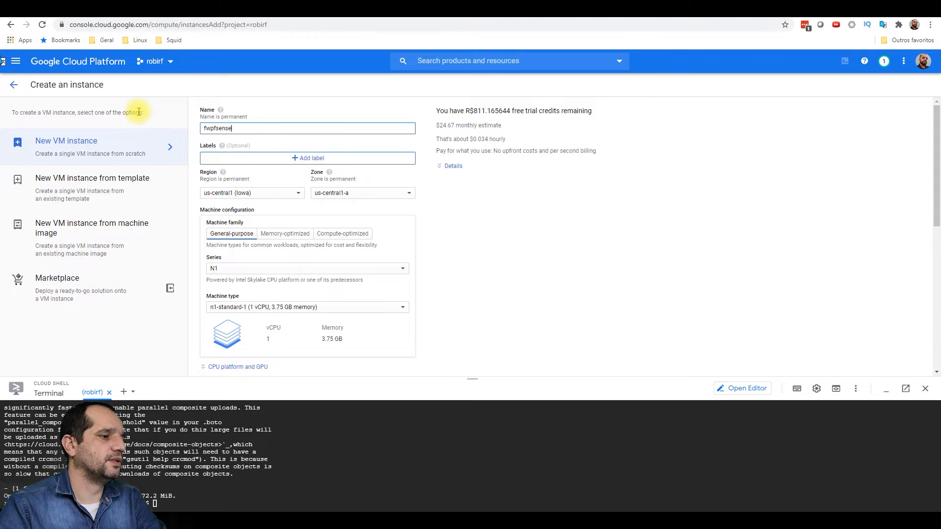
scroll(195, 201, "down", 2)
scroll(275, 203, "down", 3)
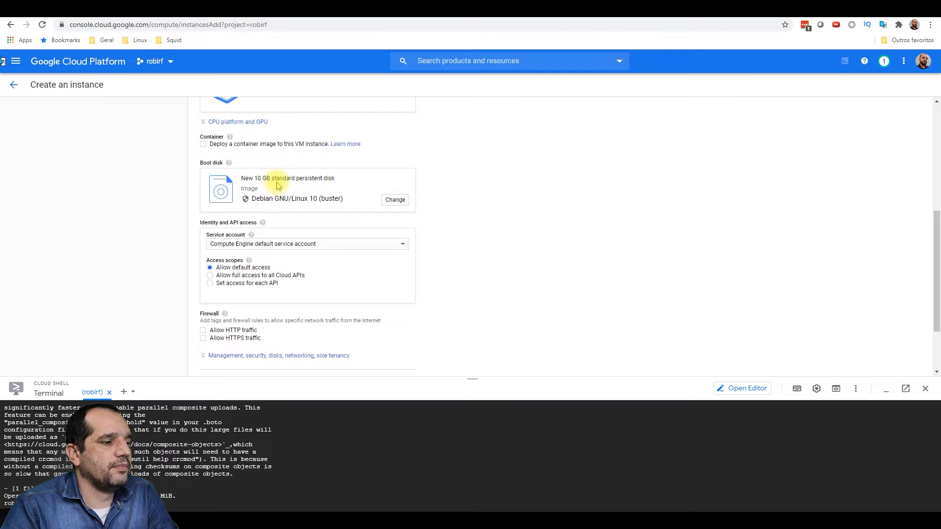
- Set the boot disk to the current project's custom image pfsense1
left_click(396, 201)
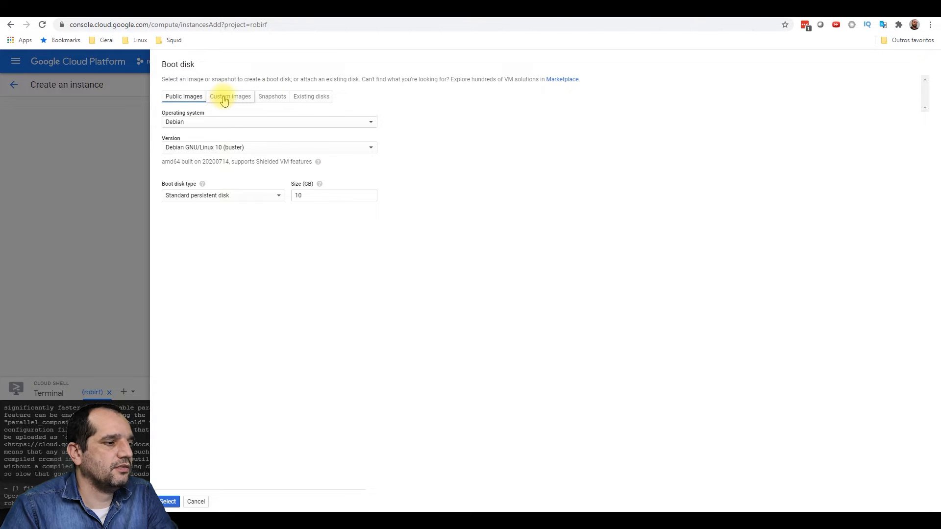
left_click(221, 98)
left_click(206, 117)
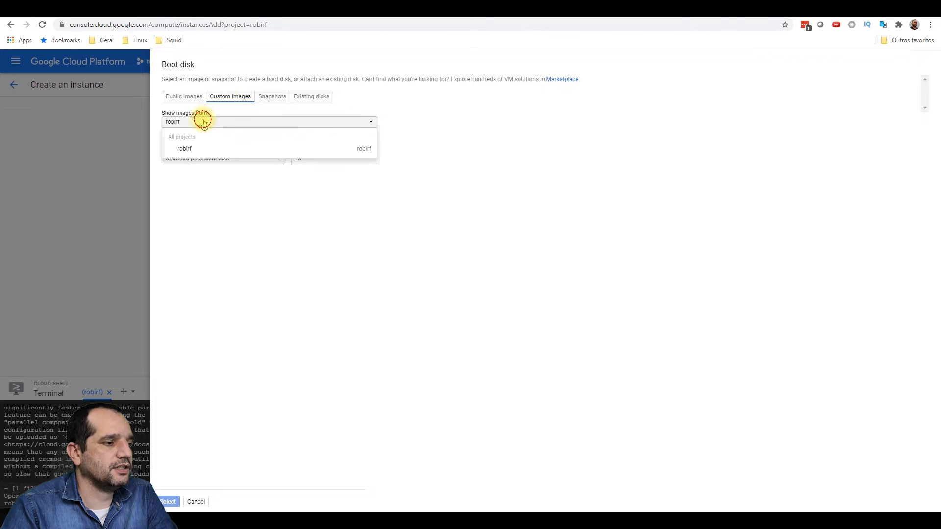
left_click(203, 119)
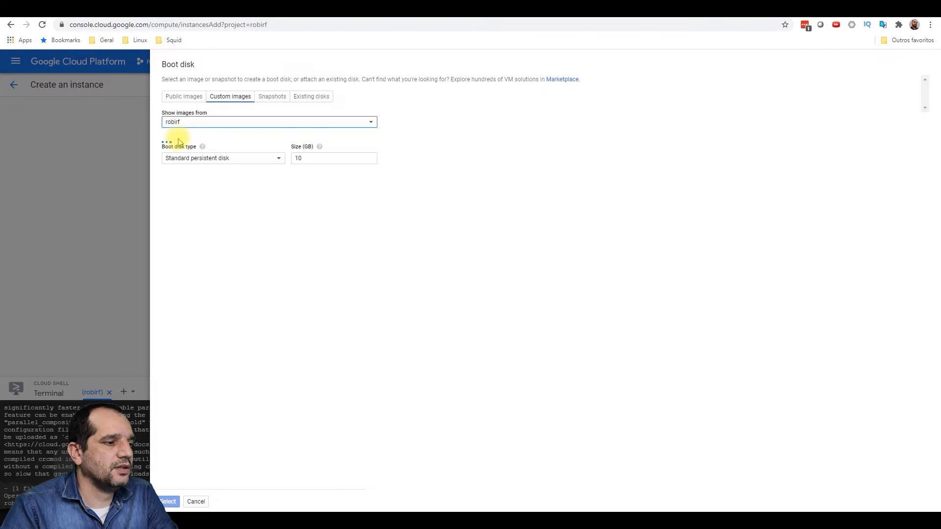
left_click(216, 160)
left_click(201, 206)
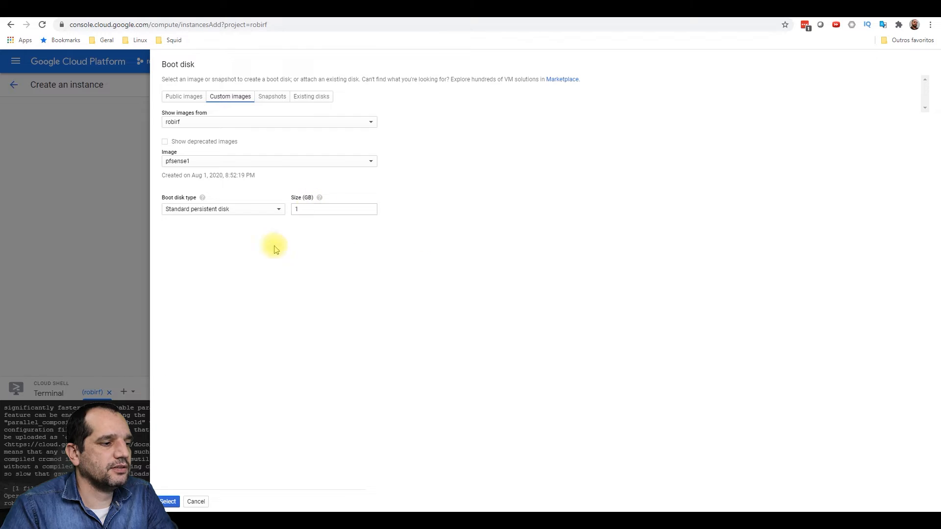
left_click(168, 502)
scroll(333, 274, "down", 1)
scroll(333, 274, "down", 1)
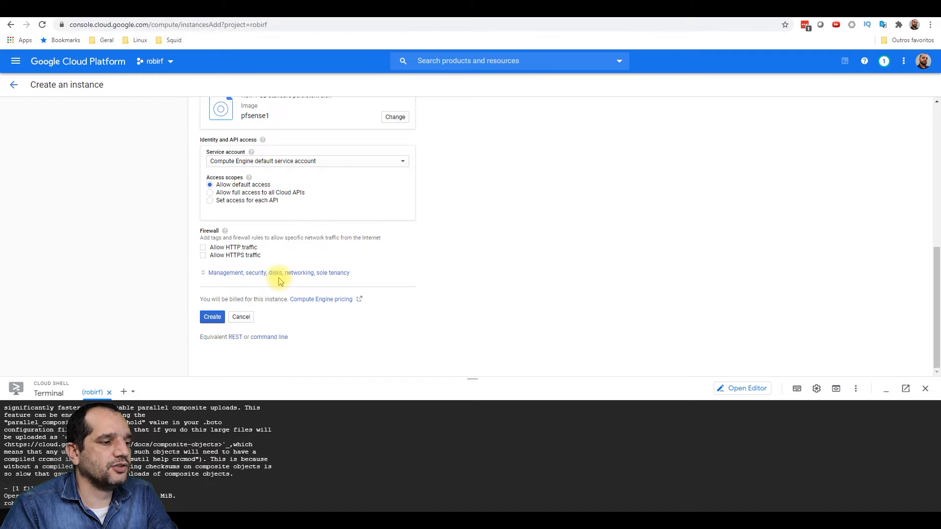
- Under Management, security, disks, add a new blank disk named disk1
left_click(313, 272)
scroll(454, 248, "up", 2)
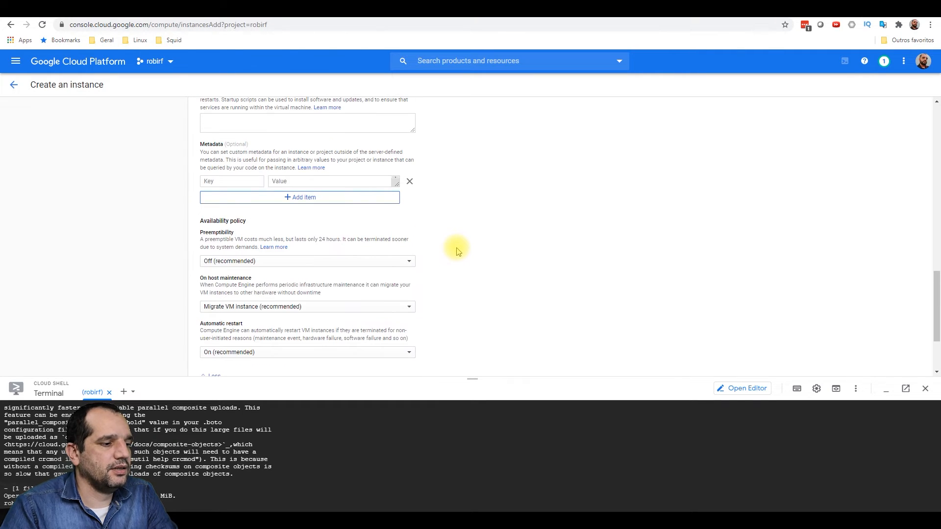
scroll(455, 249, "down", 2)
scroll(454, 248, "up", 4)
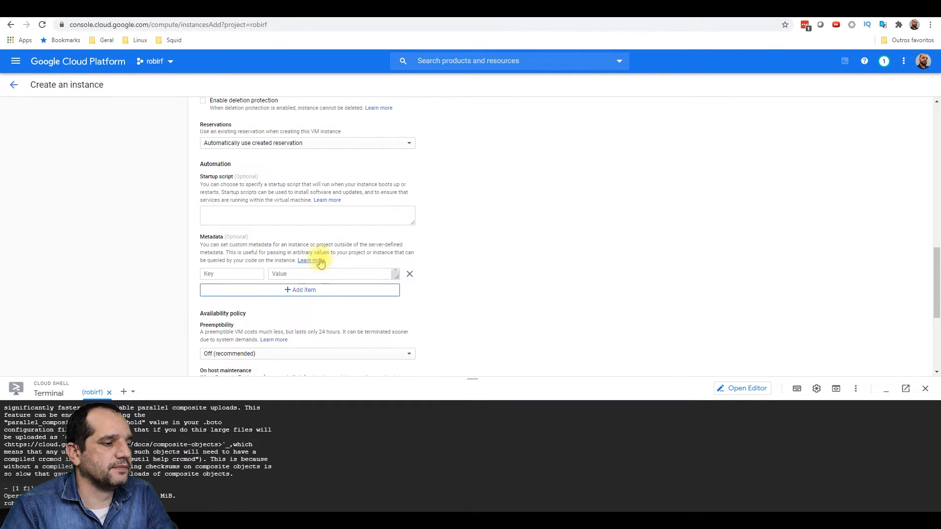
scroll(324, 260, "up", 4)
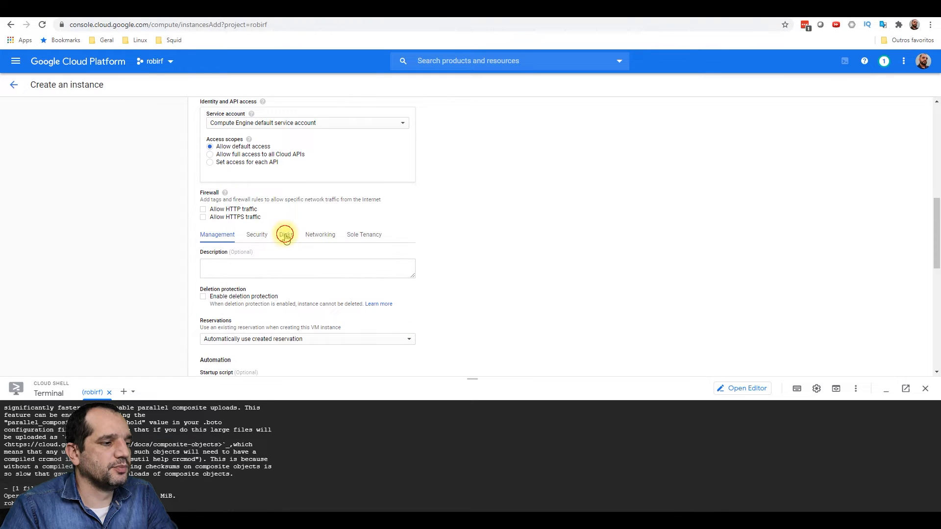
left_click(286, 235)
scroll(504, 287, "down", 3)
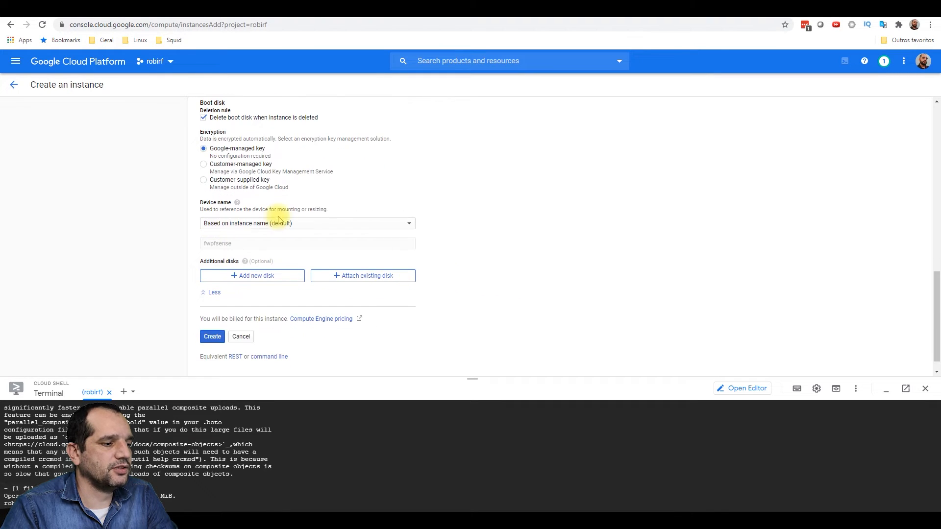
scroll(301, 218, "up", 1)
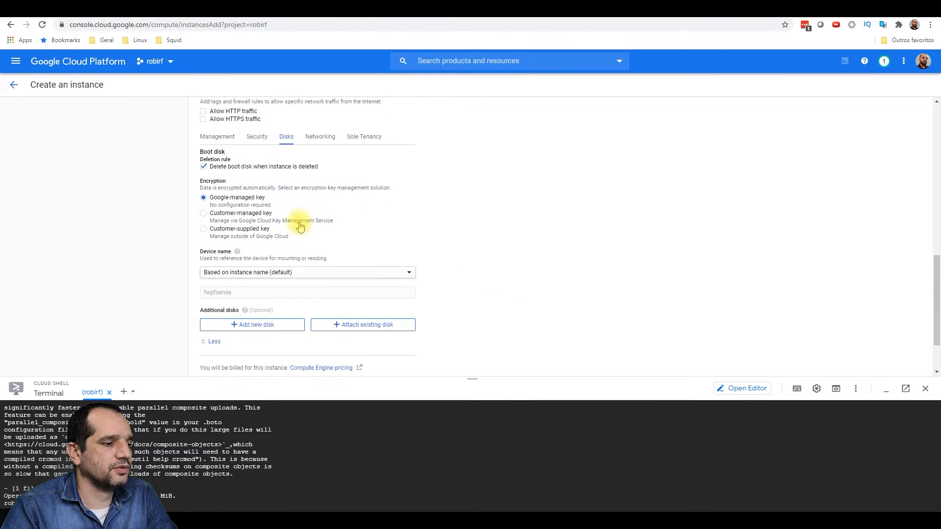
left_click(271, 332)
scroll(372, 294, "down", 3)
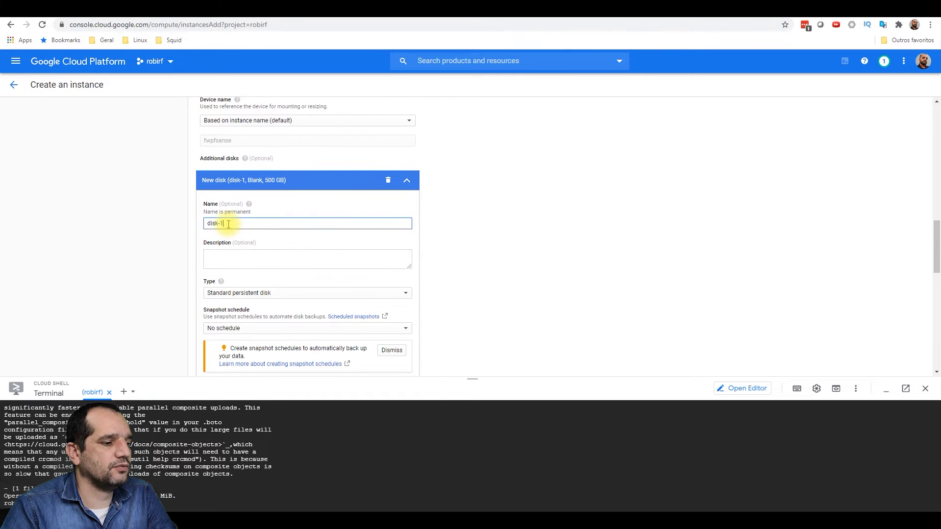
left_click_drag(228, 225, 160, 217)
type("disk1")
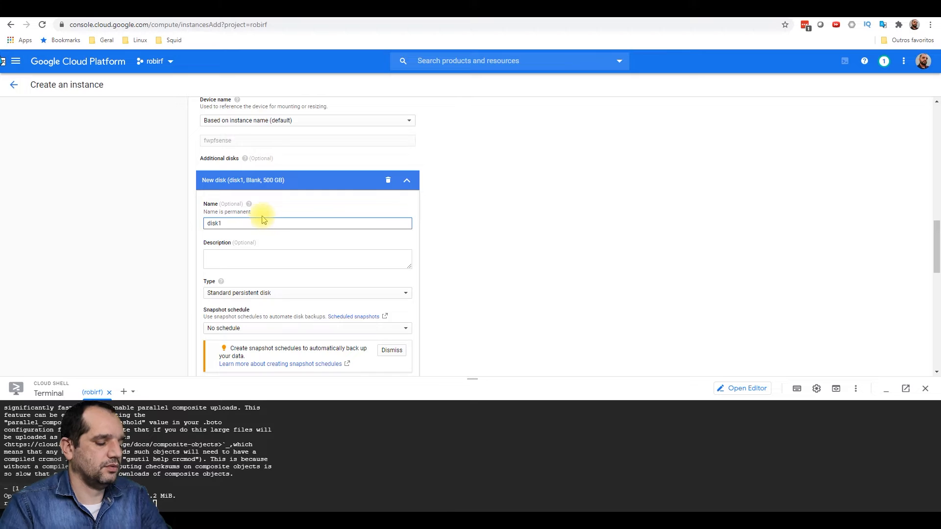
- Give disk1 Standard persistent disk type, 30 GB size, and delete it with the instance
scroll(270, 230, "down", 2)
scroll(272, 239, "down", 1)
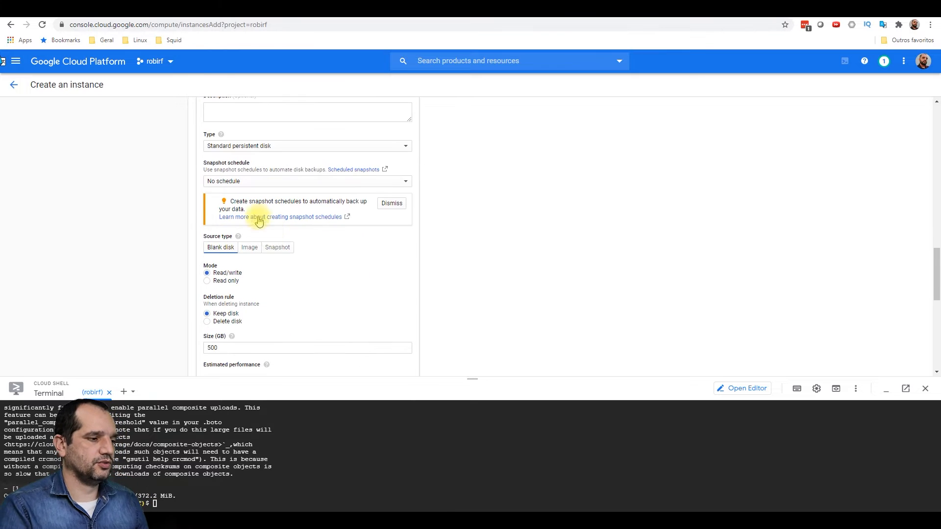
left_click(286, 146)
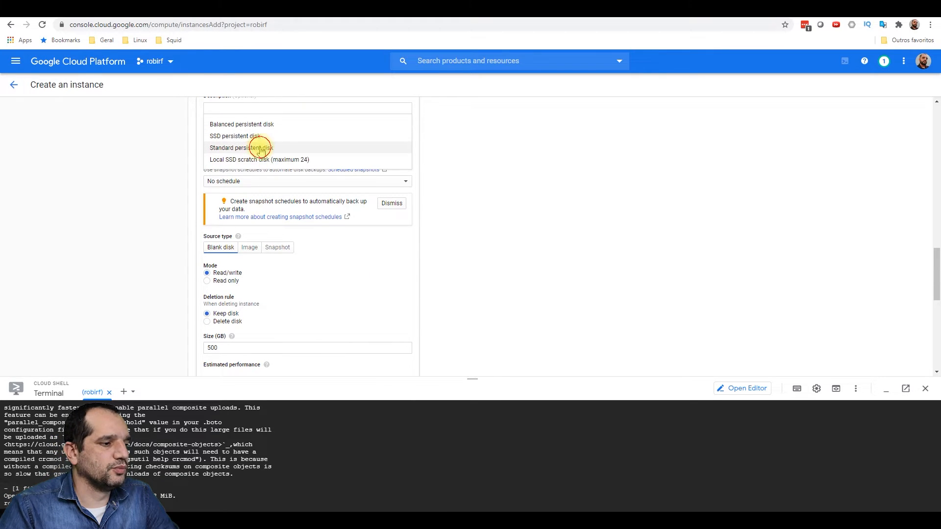
left_click(274, 147)
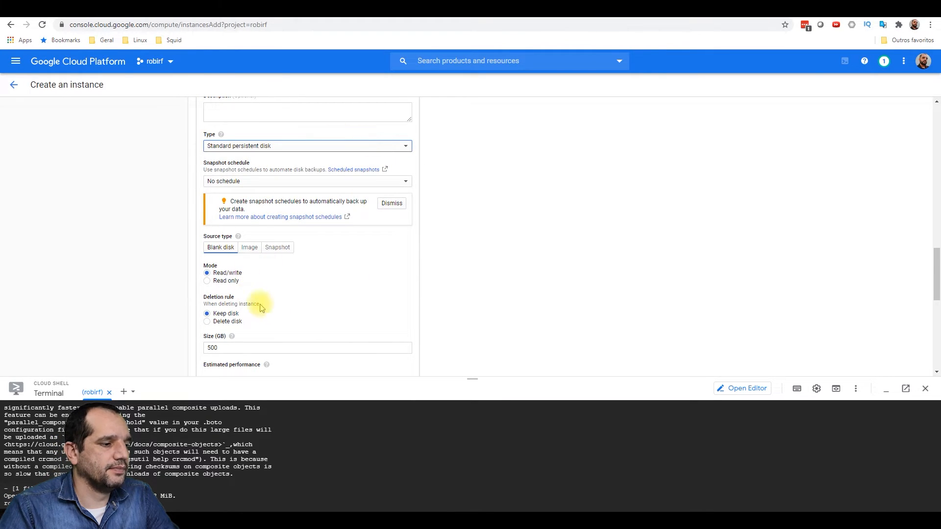
scroll(260, 304, "down", 1)
left_click(207, 272)
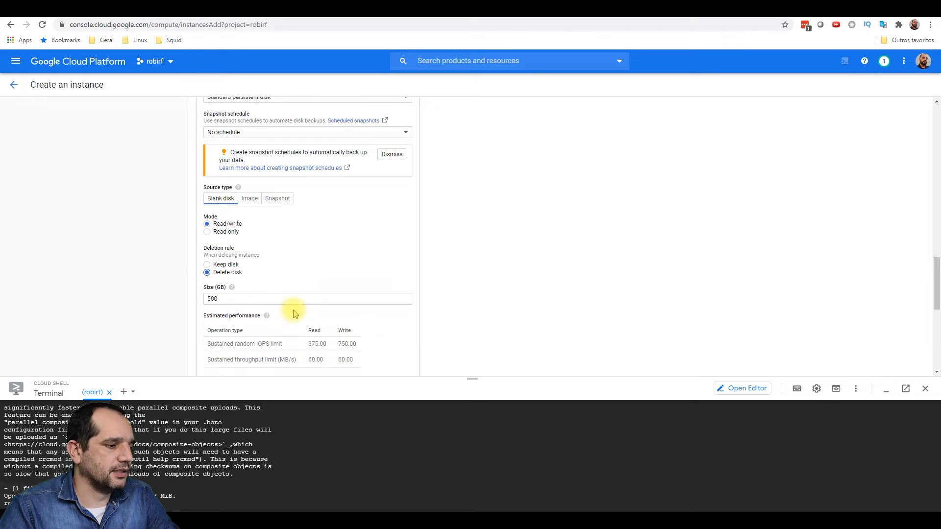
left_click_drag(246, 298, 142, 294)
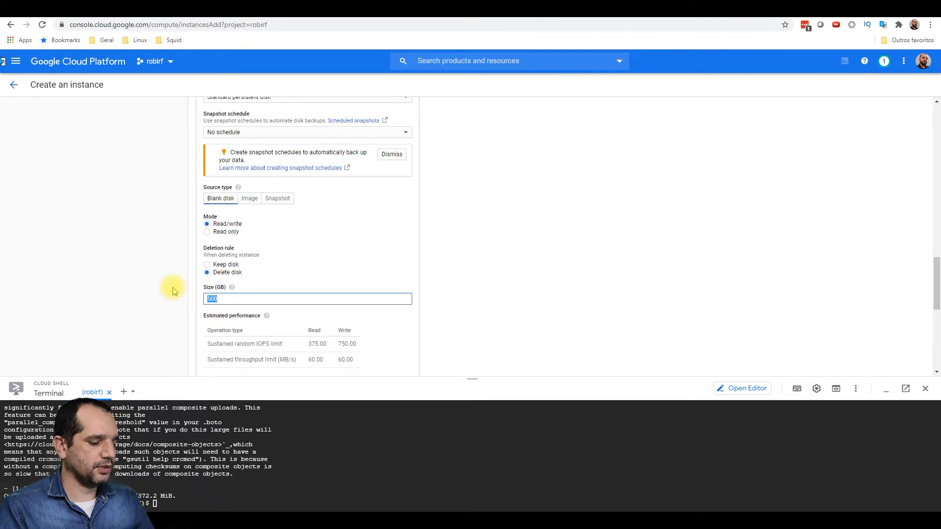
type("30")
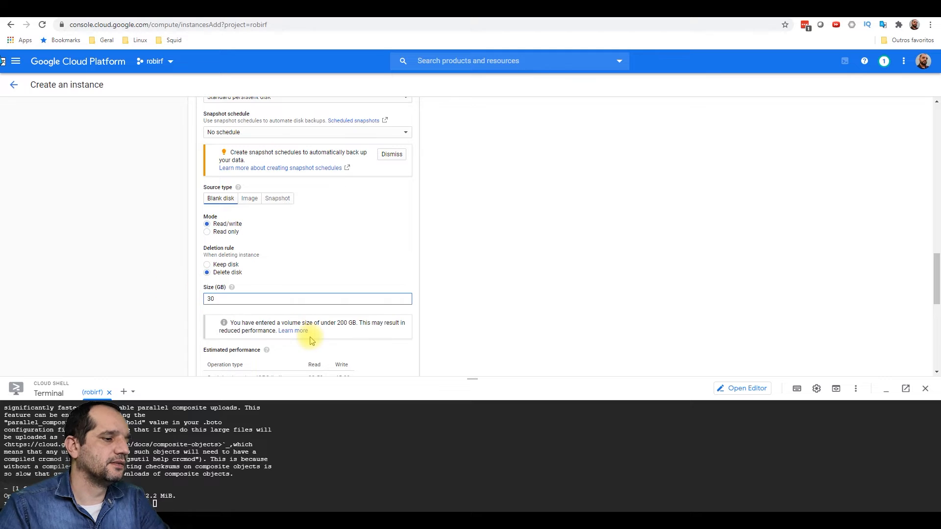
scroll(305, 332, "down", 7)
left_click(214, 228)
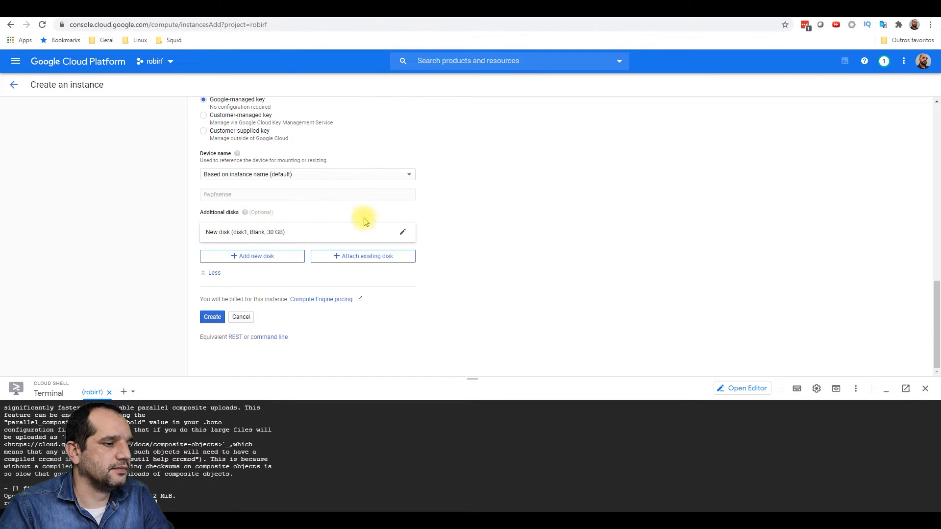
- Review the Networking settings, then create the fwpfsense instance
scroll(323, 162, "up", 1)
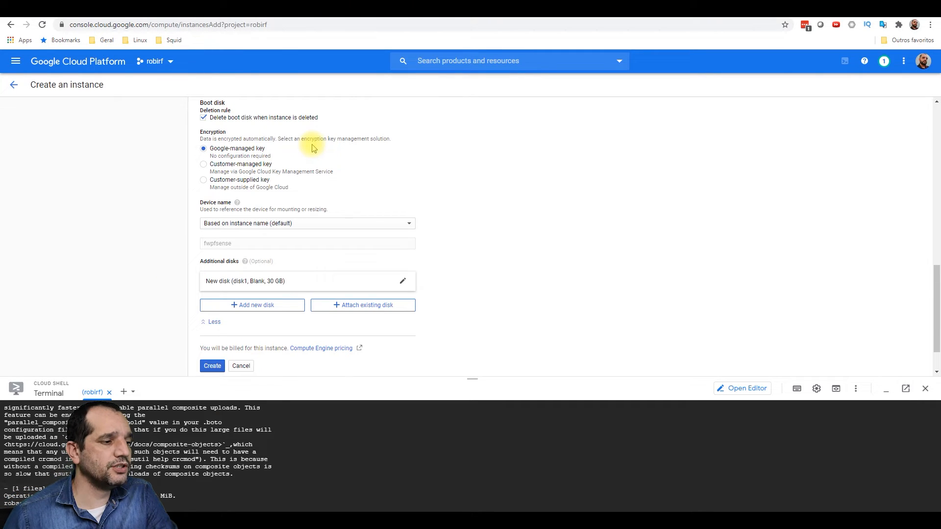
scroll(315, 149, "up", 3)
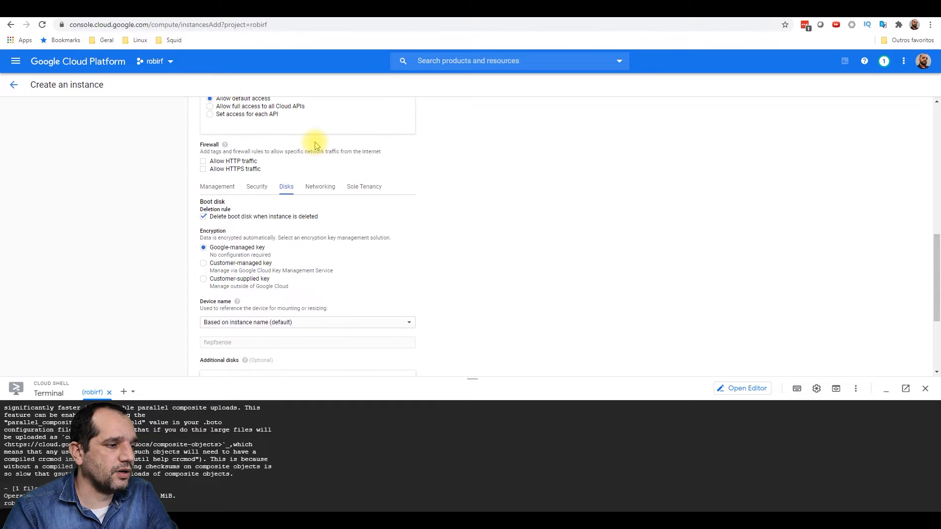
left_click(321, 236)
scroll(393, 313, "down", 2)
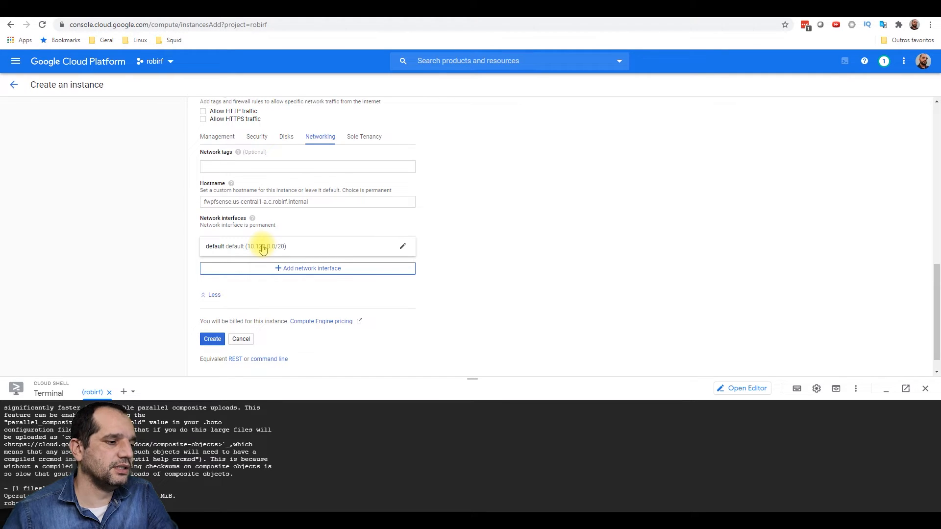
left_click(213, 339)
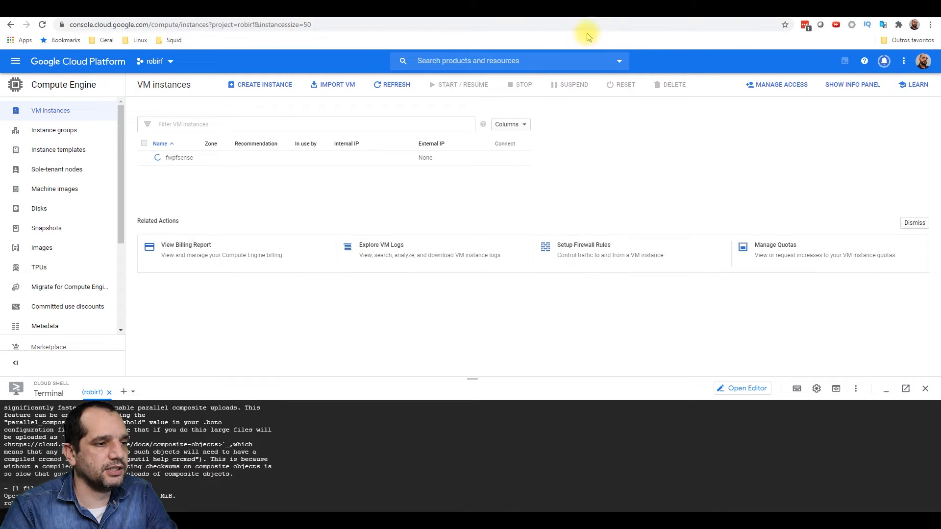
- Glance at the pfSense download page, then return to the VM instances list
left_click(622, 10)
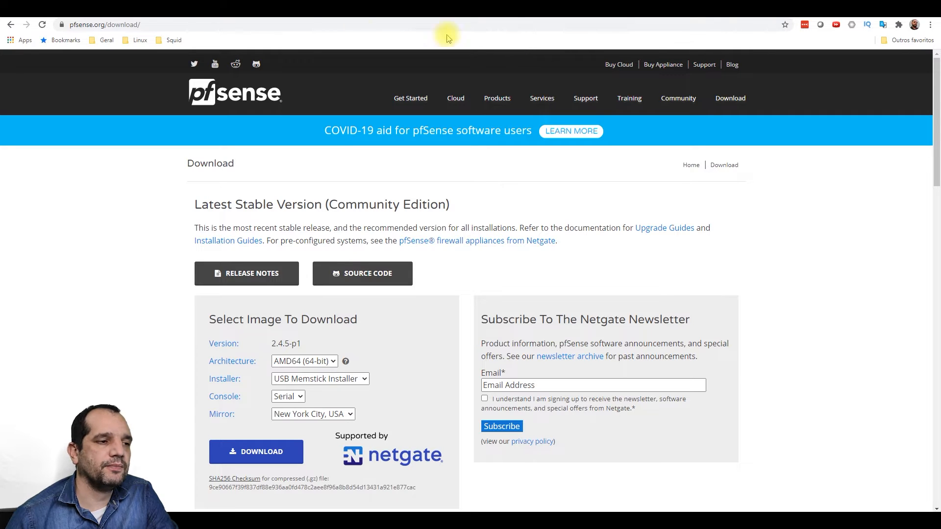
left_click(211, 15)
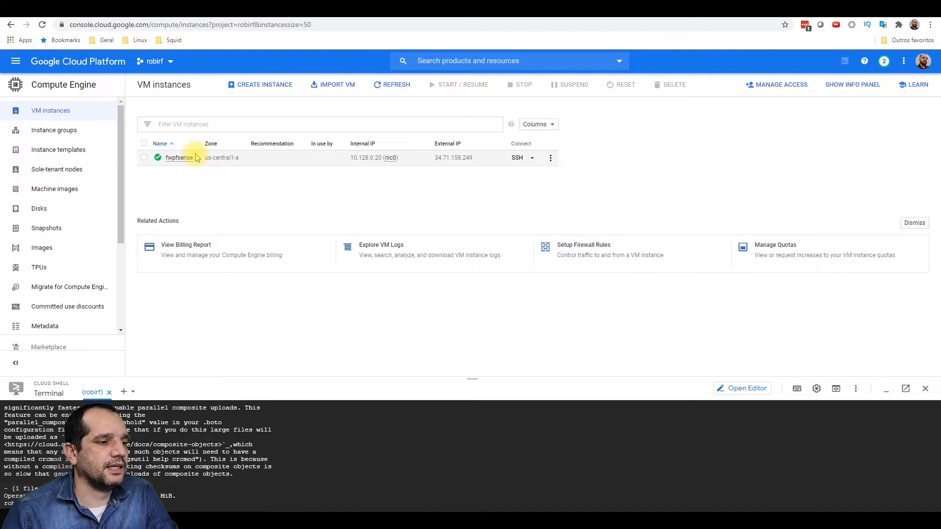
- Edit fwpfsense to enable connecting to serial ports and save the change
left_click(179, 157)
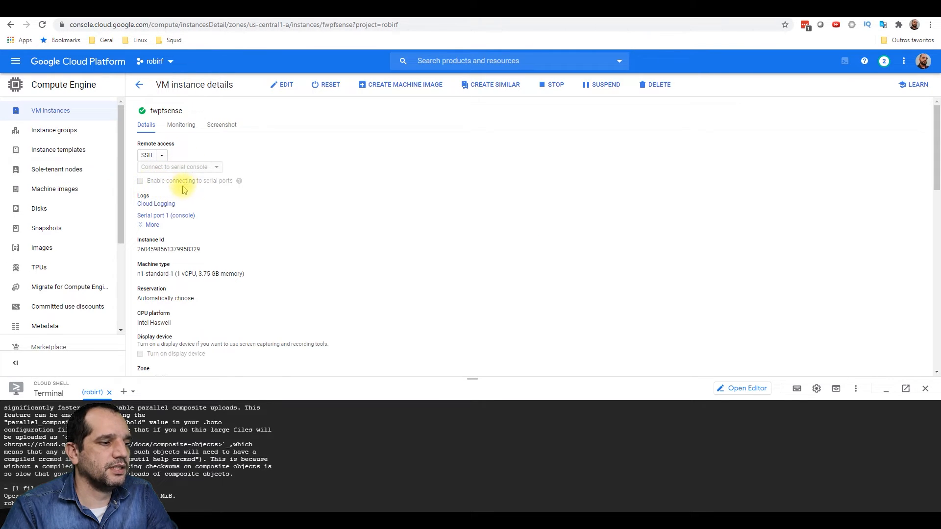
left_click(284, 89)
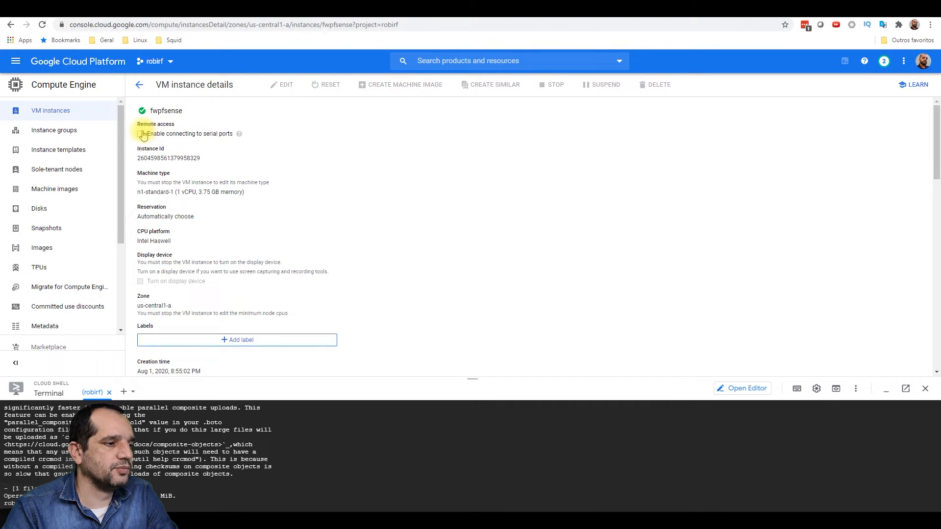
scroll(277, 216, "down", 15)
scroll(225, 304, "down", 1)
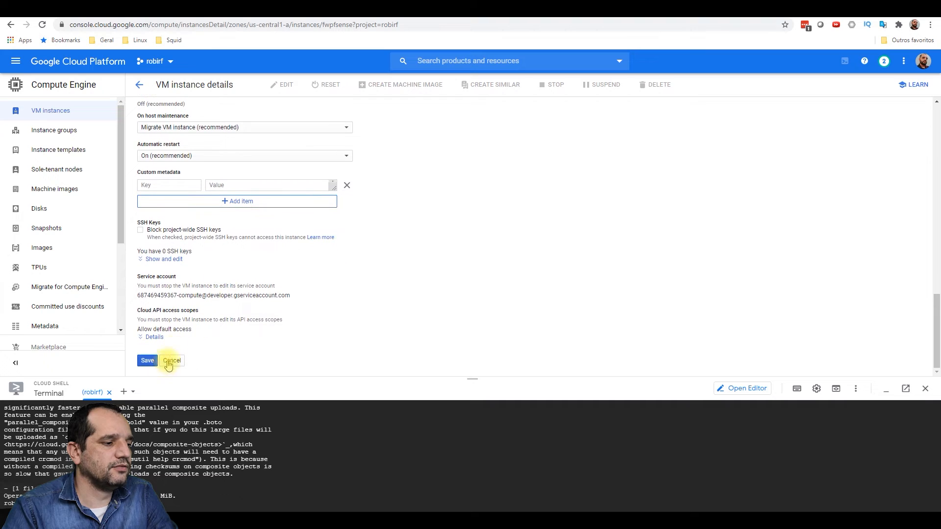
left_click(147, 361)
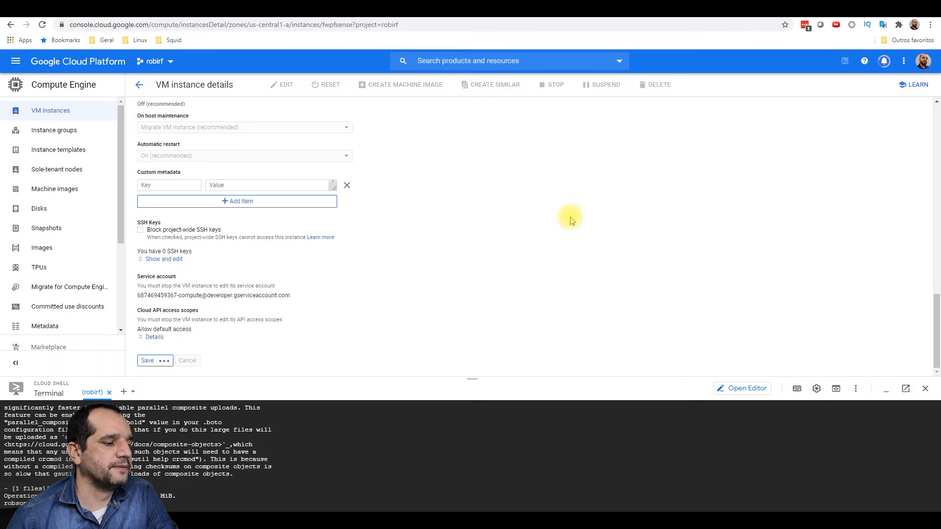
scroll(520, 221, "up", 10)
scroll(520, 220, "up", 2)
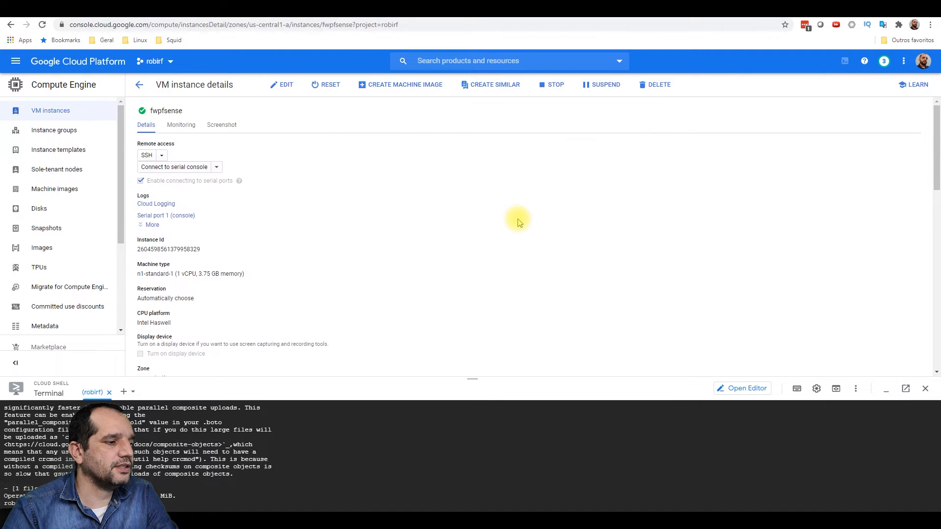
- In the serial console, accept vt100, the copyright notice, Install and the default keymap
left_click(210, 167)
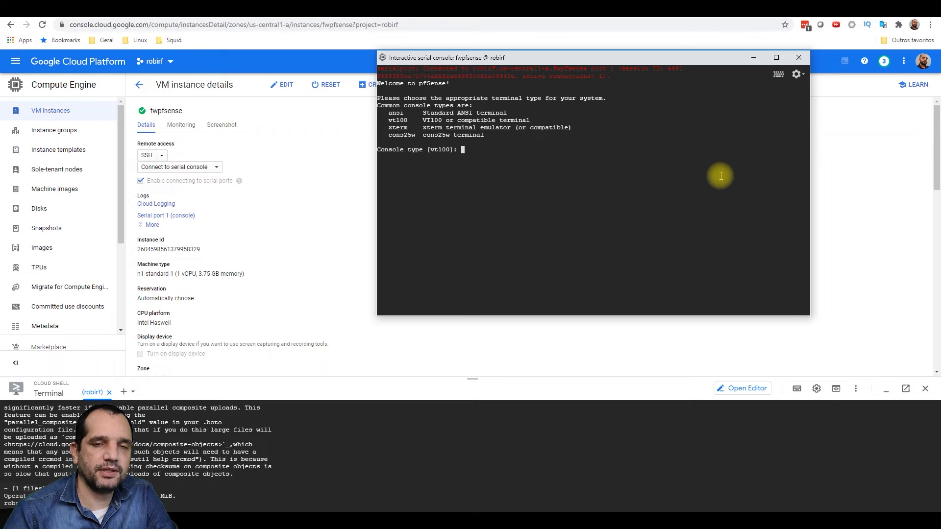
key("Return")
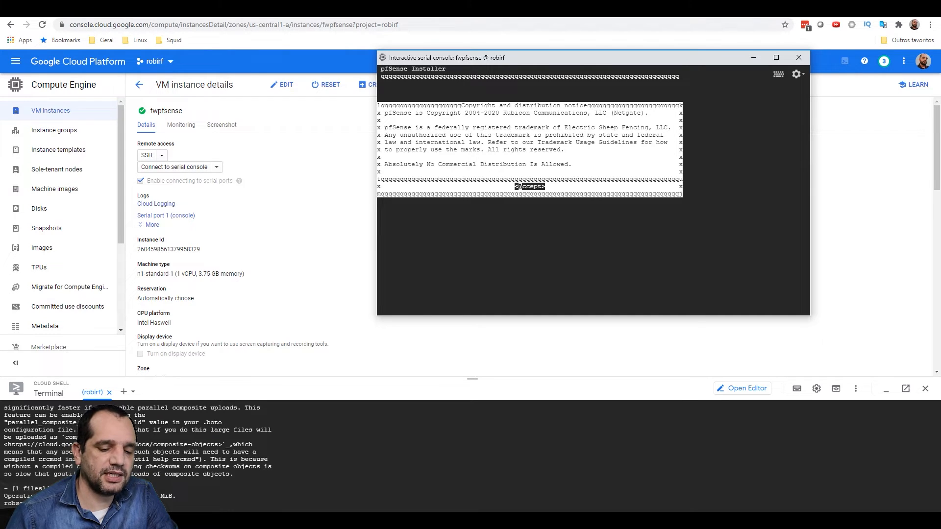
key("Return")
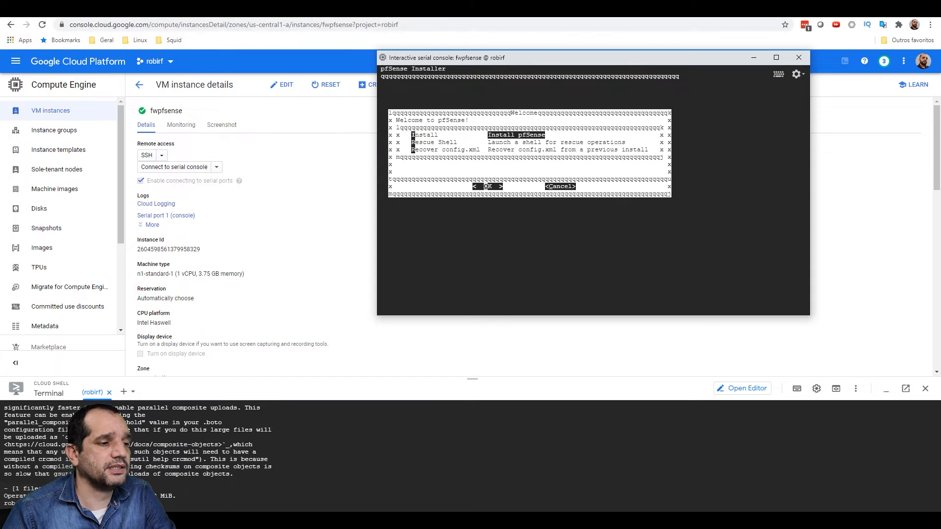
key("Return")
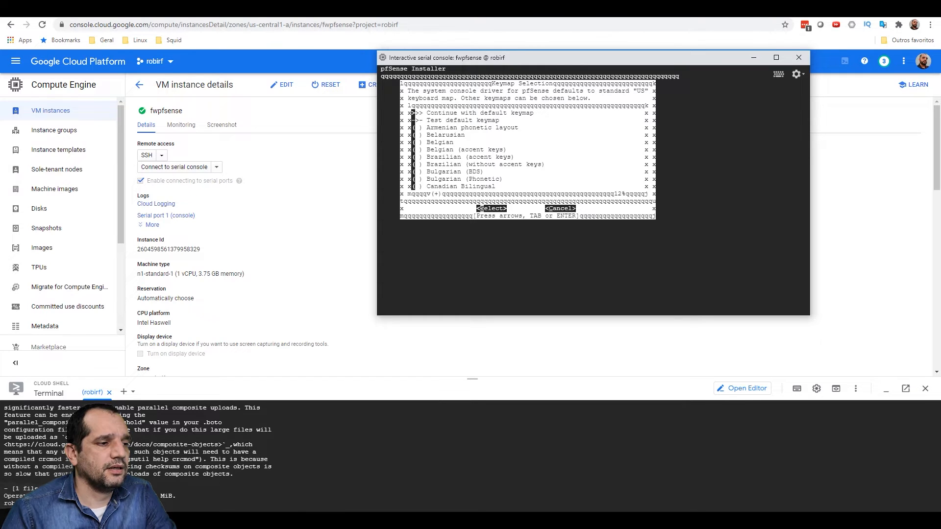
key("Return")
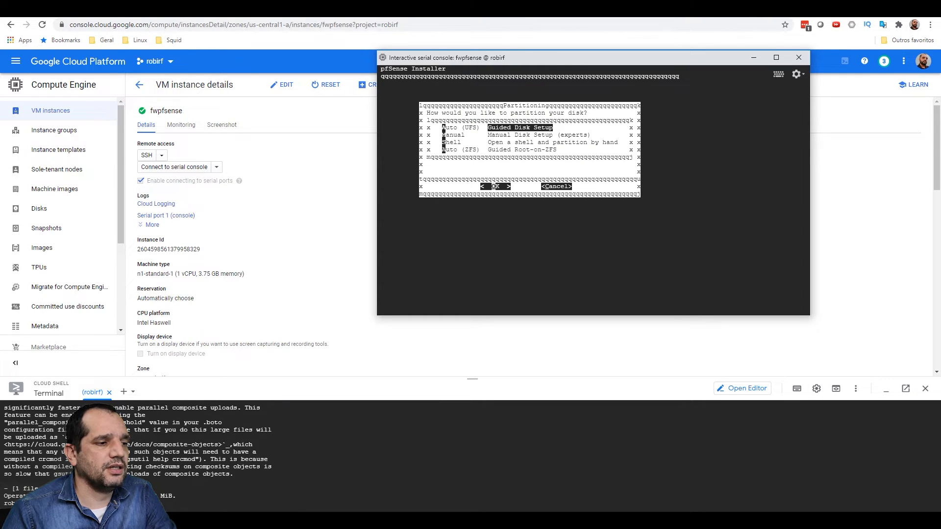
- Partition with Guided Root-on-ZFS as a stripe on disk da1 and confirm erasing it
key("Down")
key("Down")
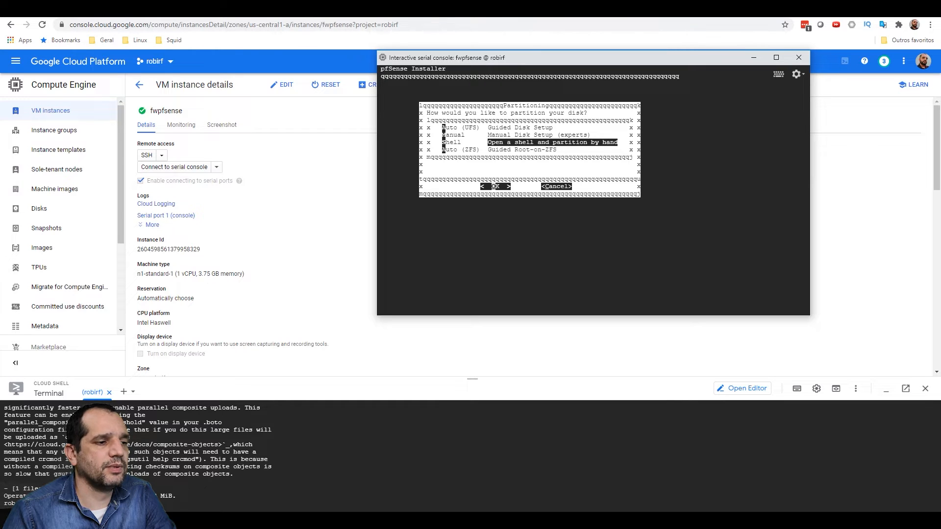
key("Down")
key("Return")
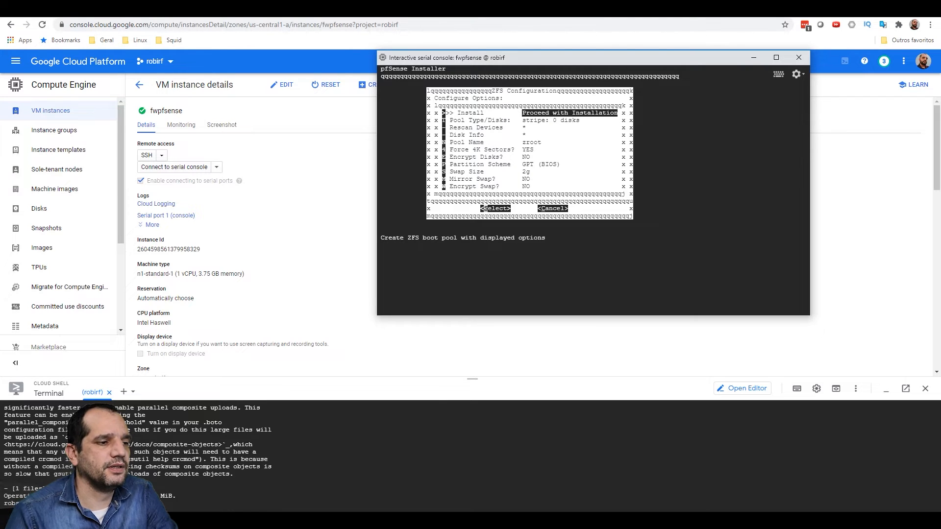
key("Down")
key("Return")
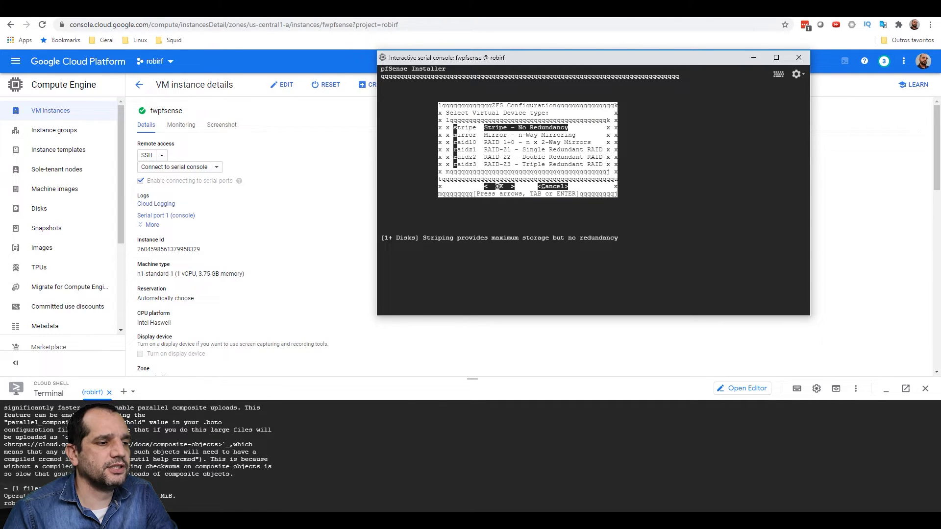
key("Return")
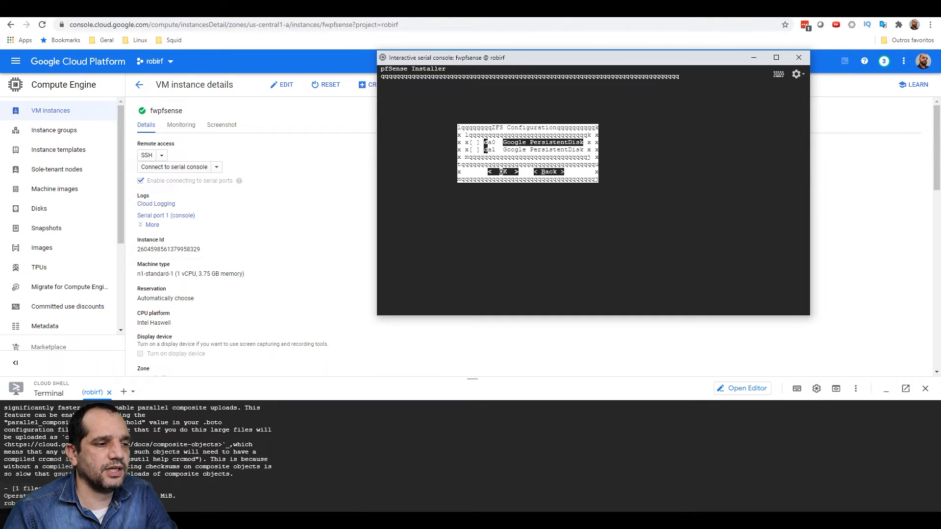
key("Tab")
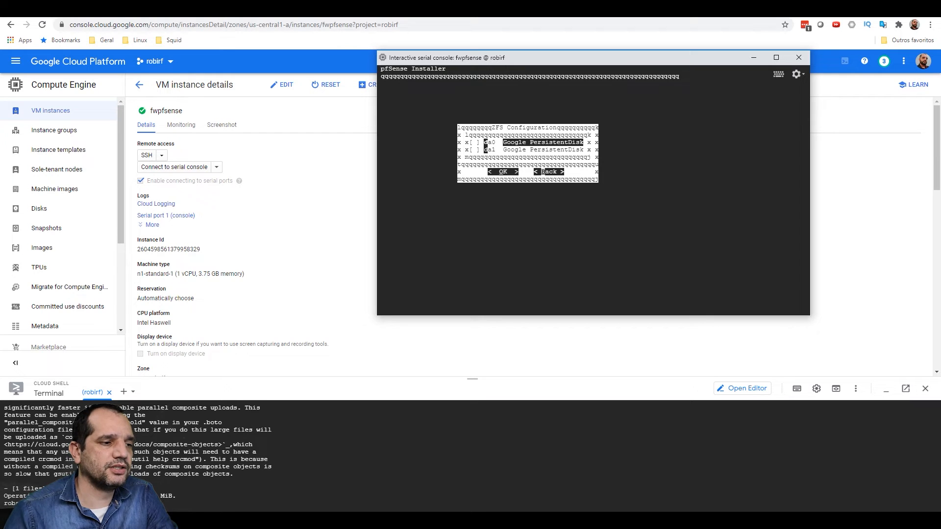
key("Down")
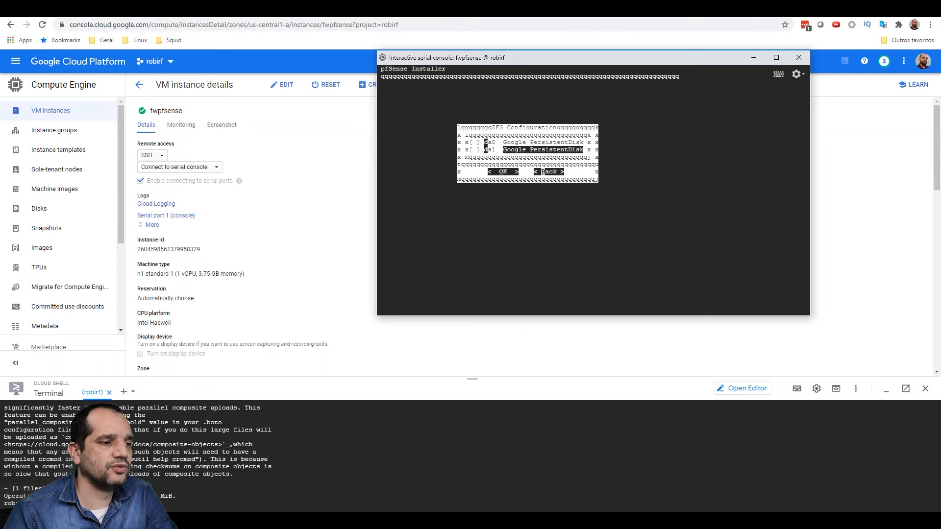
key("Tab")
key("Tab")
key("Tab")
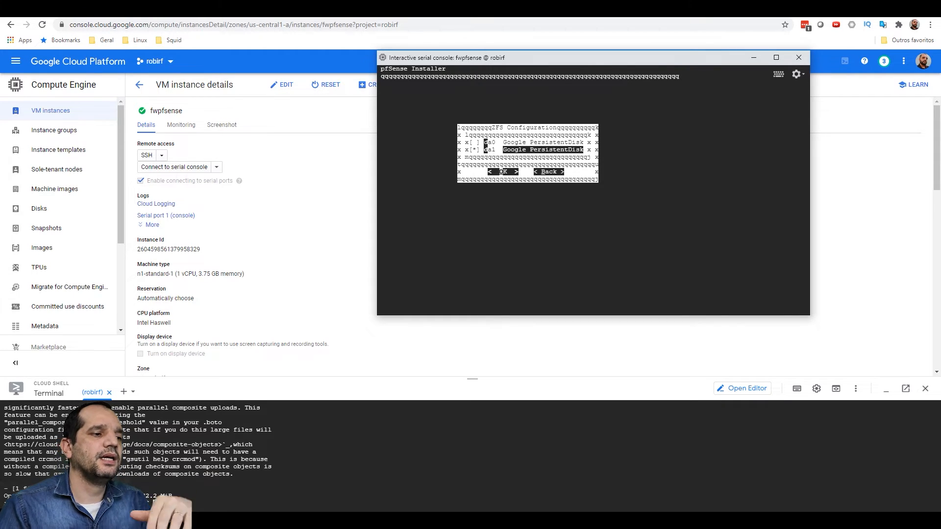
key("Return")
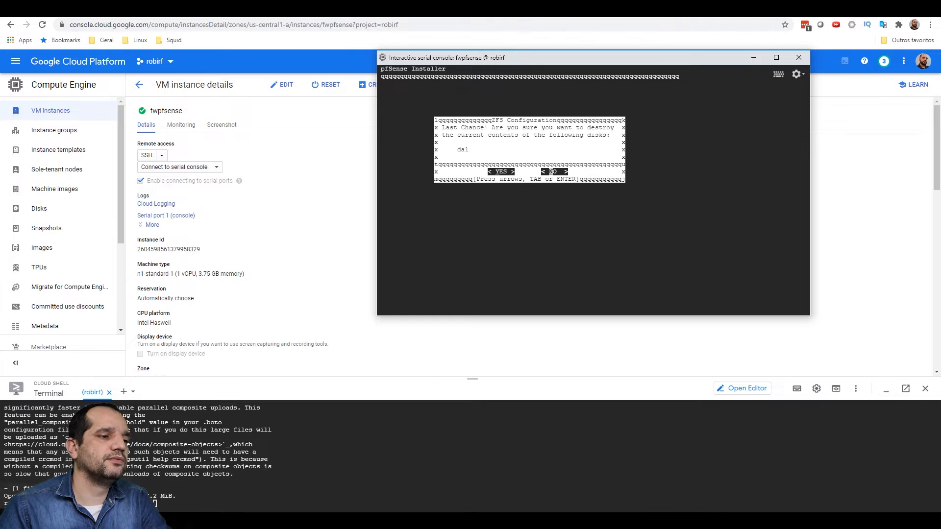
key("Tab")
key("Return")
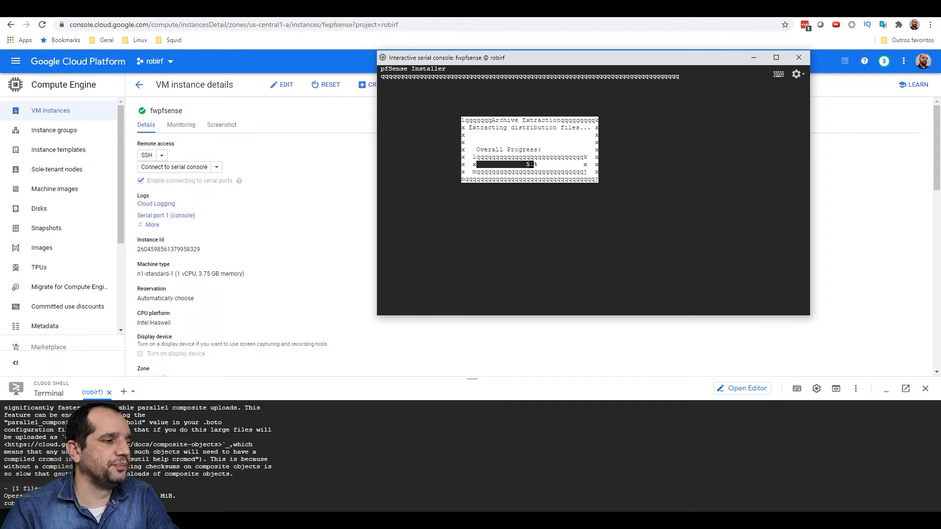
- Open VPC network's Firewall rules list, then bring the pfSense serial console forward
left_click(15, 62)
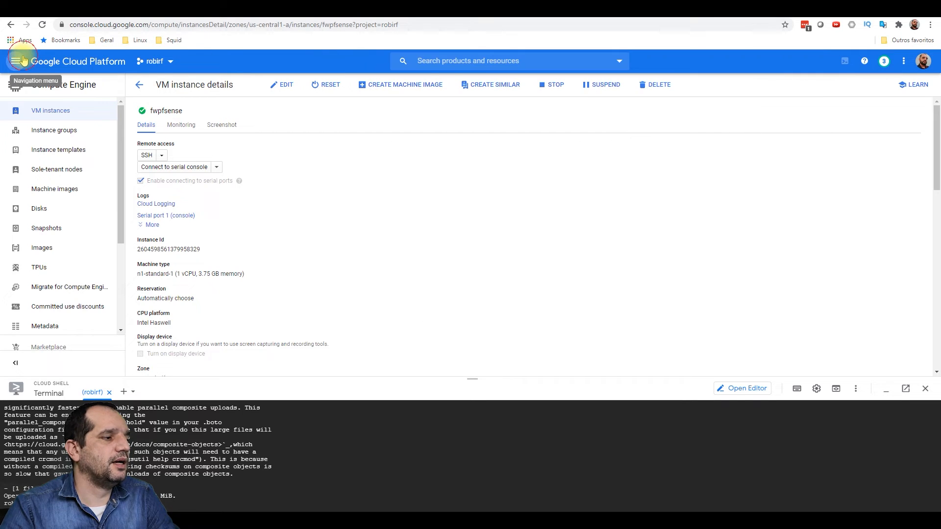
mouse_move(103, 129)
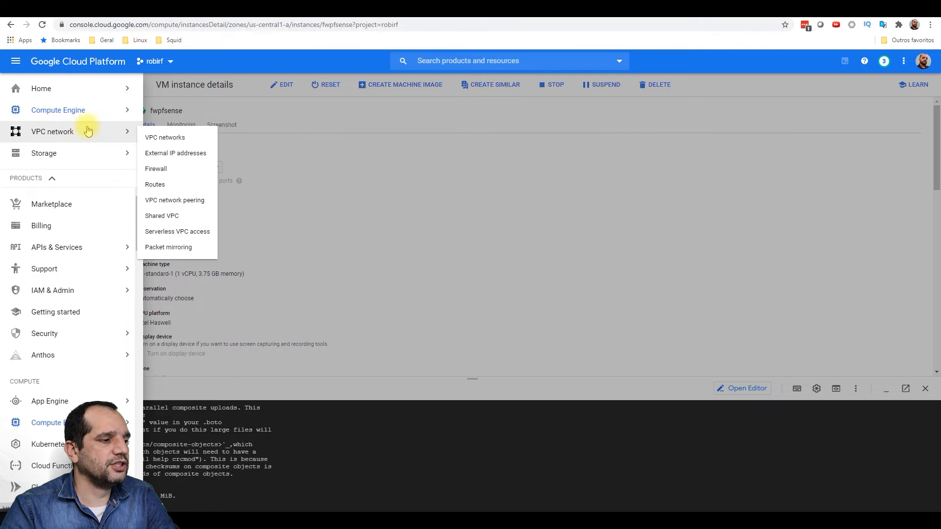
left_click(170, 139)
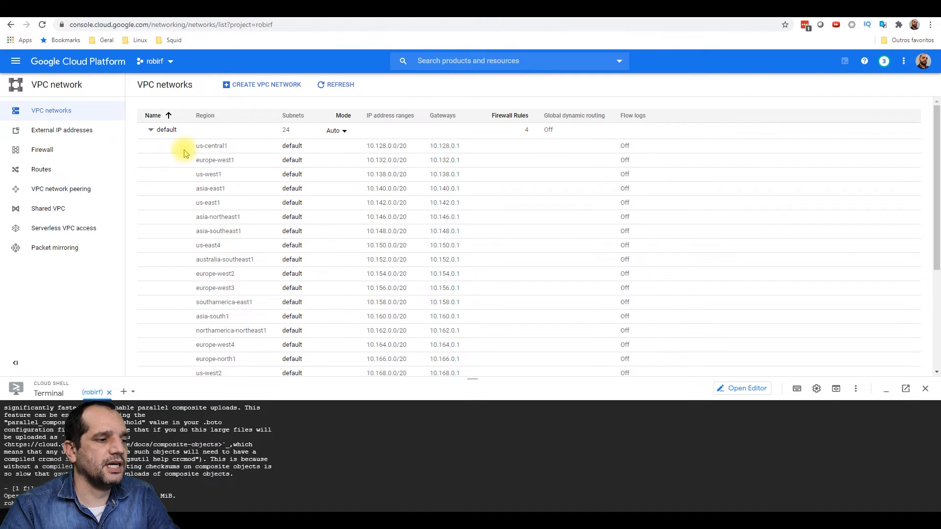
scroll(187, 153, "down", 5)
scroll(230, 151, "up", 5)
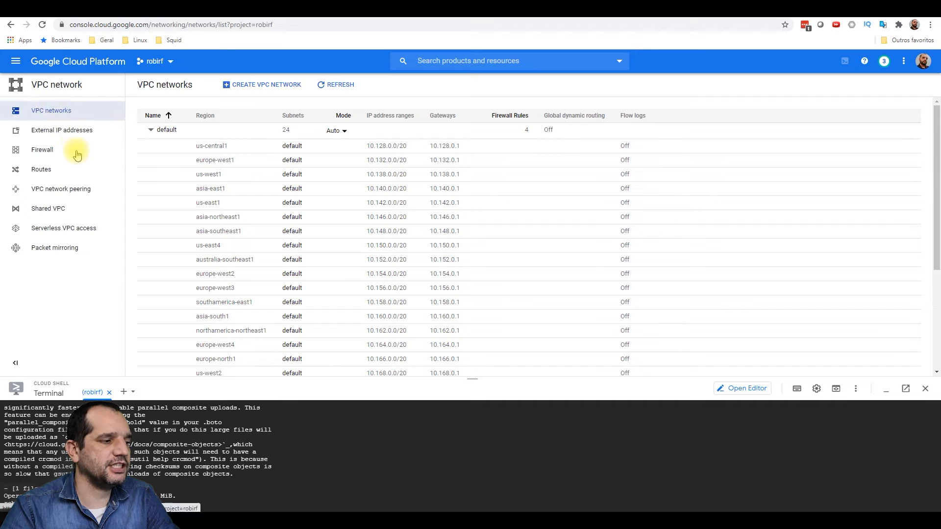
left_click(39, 152)
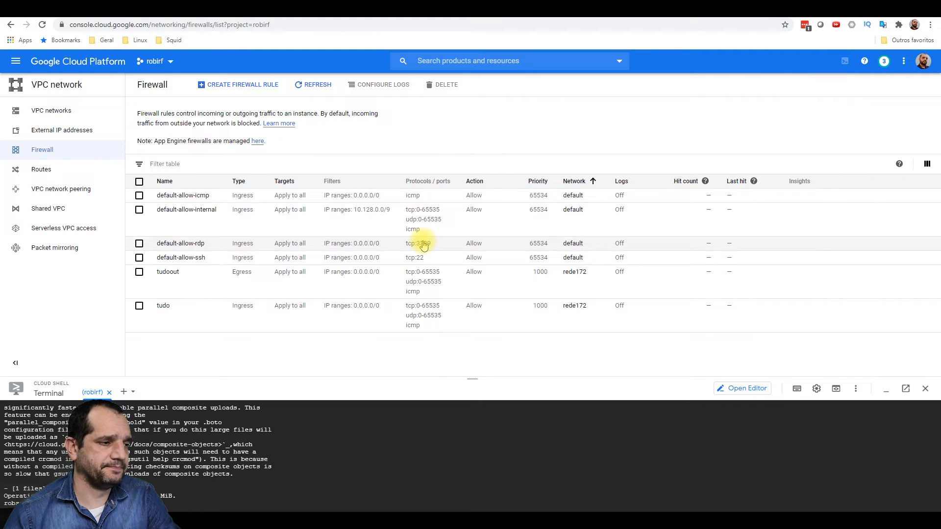
left_click(186, 514)
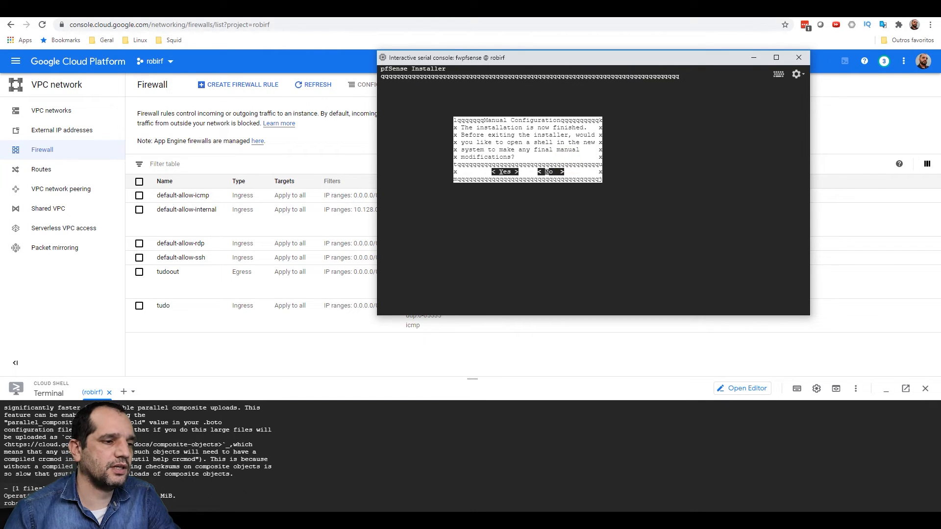
- Decline manual modifications, open a shell and power off pfSense with halt -p
key("Return")
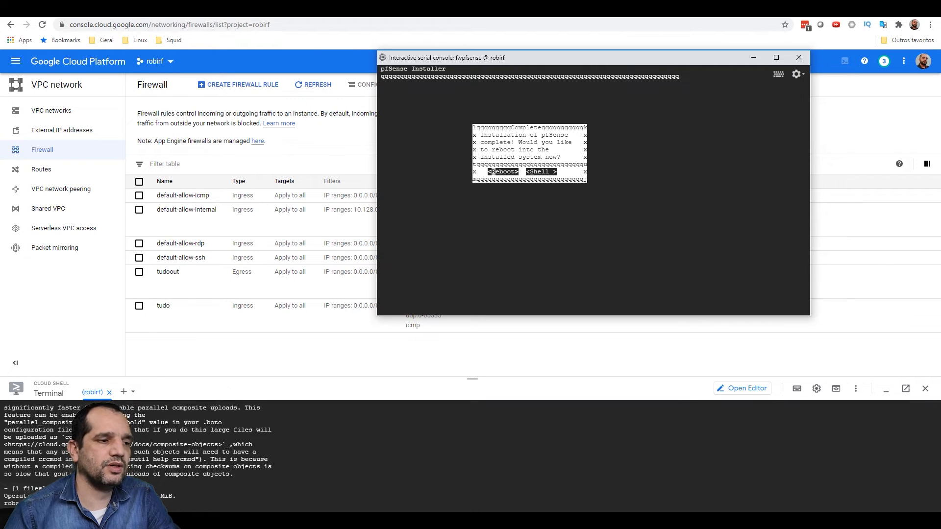
key("Right")
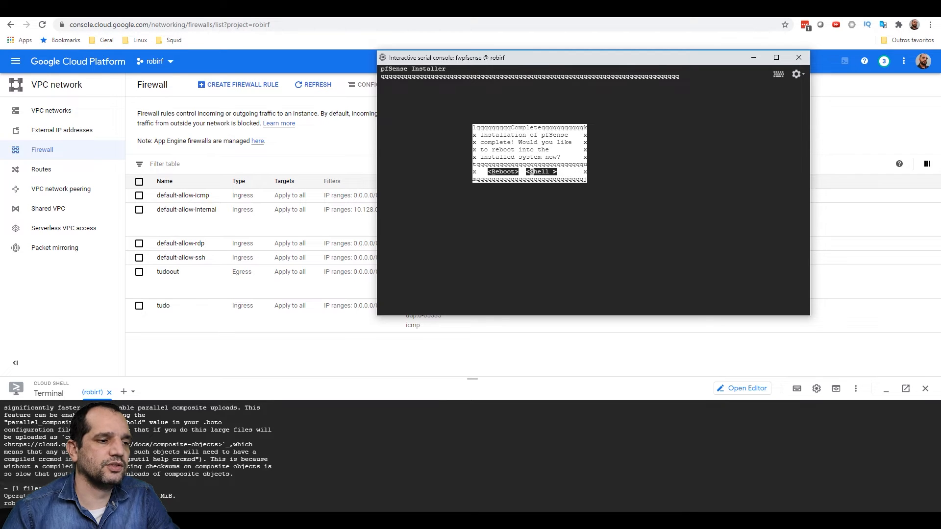
key("Return")
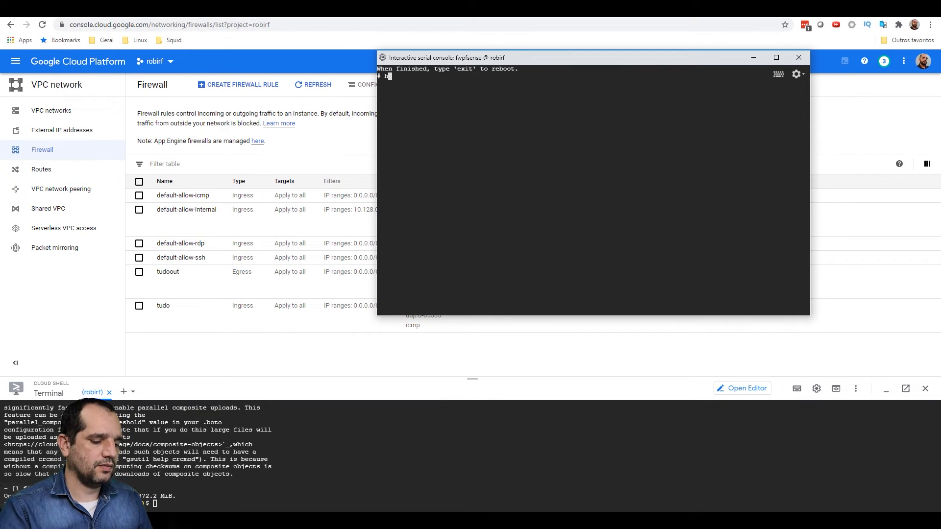
type("halt -p")
key("Return")
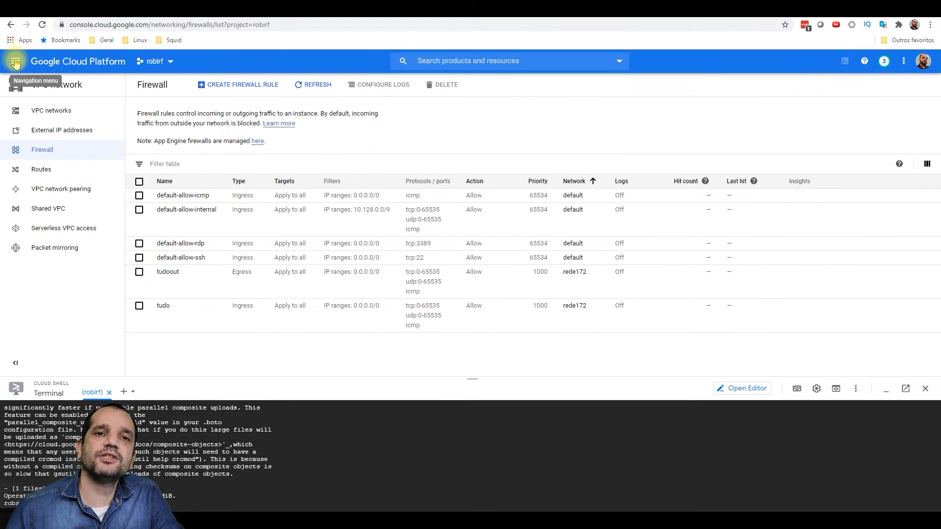
- Stop the fwpfsense instance from the Compute Engine VM instances list
left_click(16, 61)
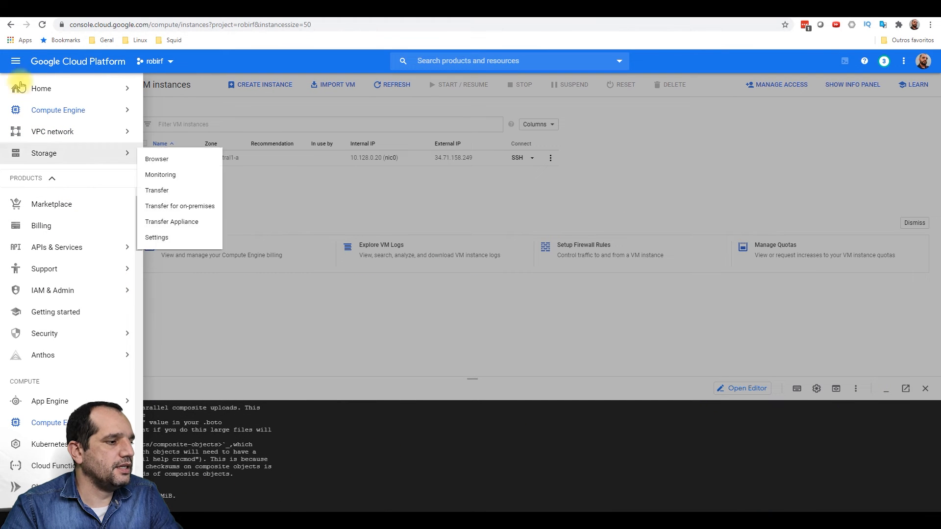
mouse_move(66, 120)
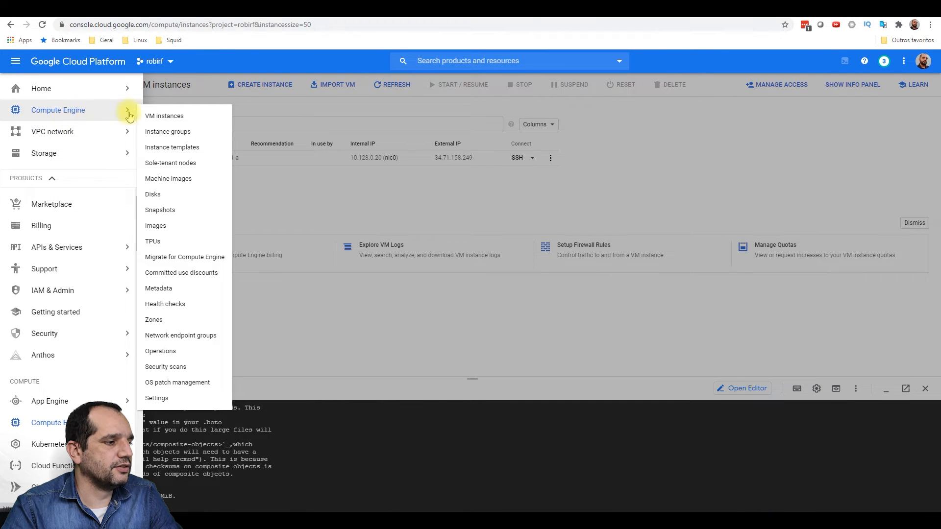
left_click(156, 116)
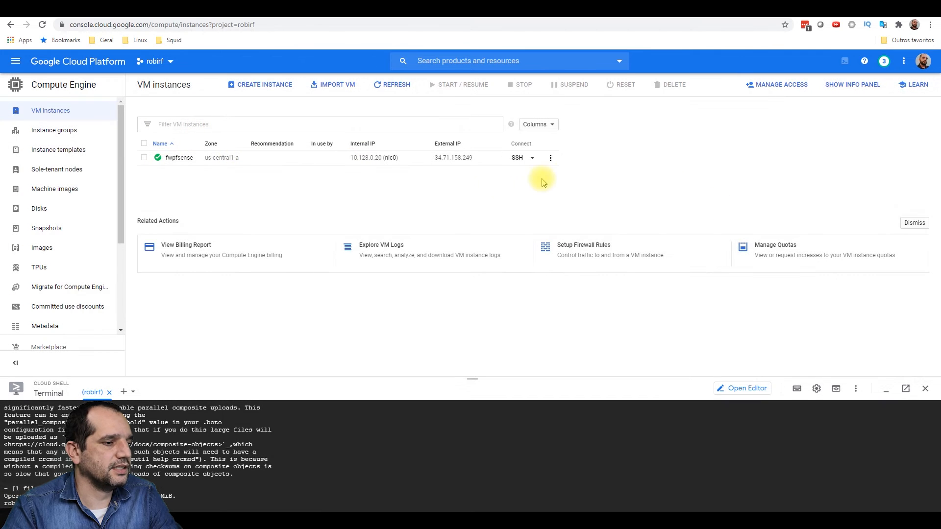
left_click(145, 157)
left_click(535, 90)
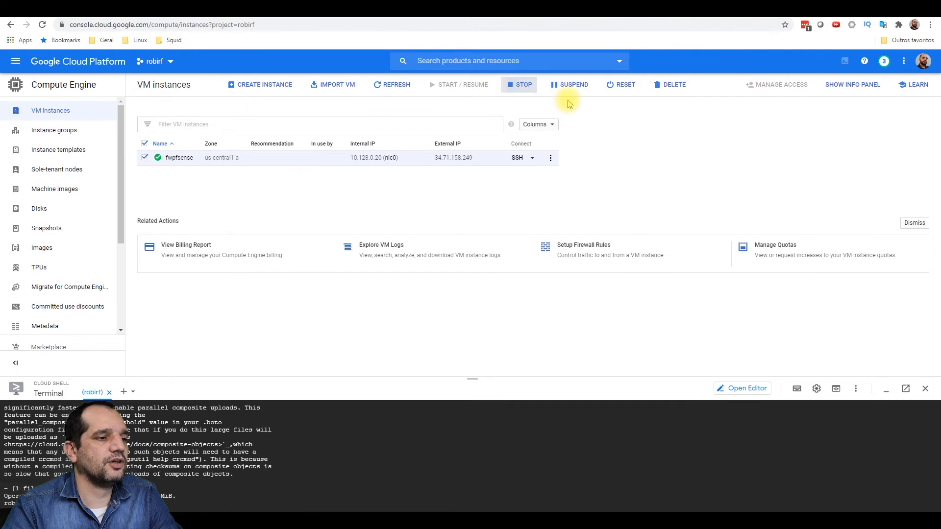
- Check fwpfsense's disk details, then go to the Snapshots page
left_click(179, 157)
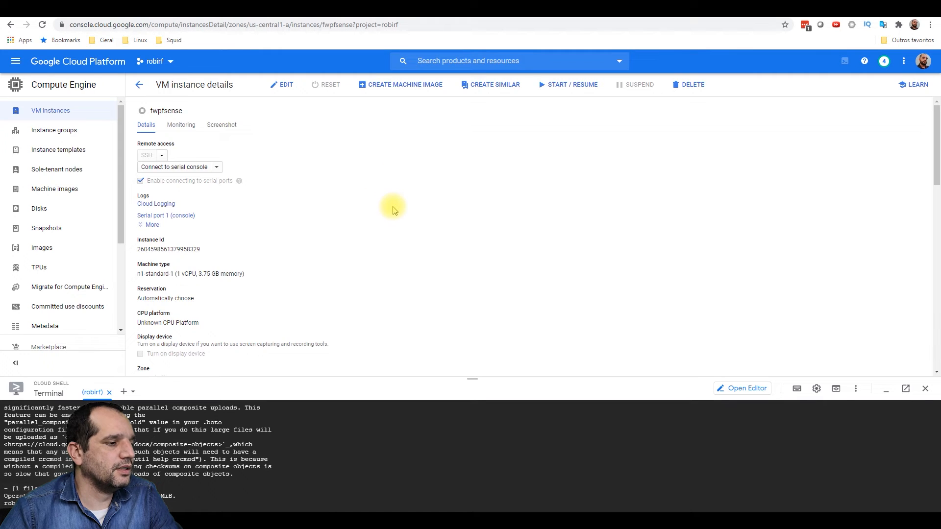
scroll(393, 208, "down", 8)
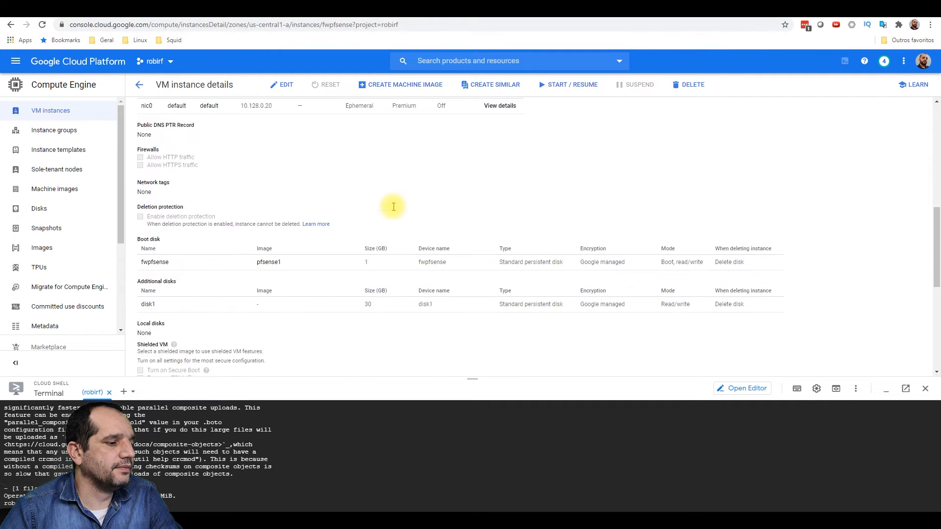
scroll(393, 206, "down", 1)
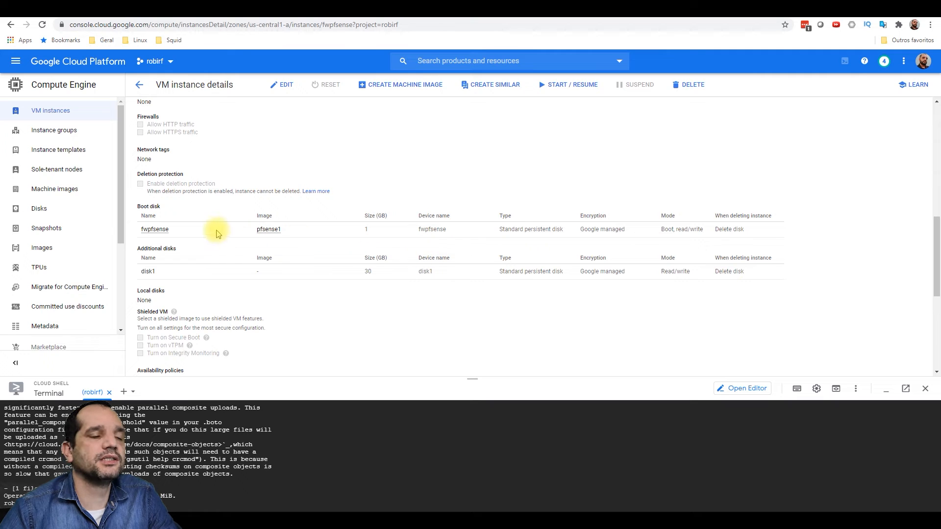
left_click(60, 227)
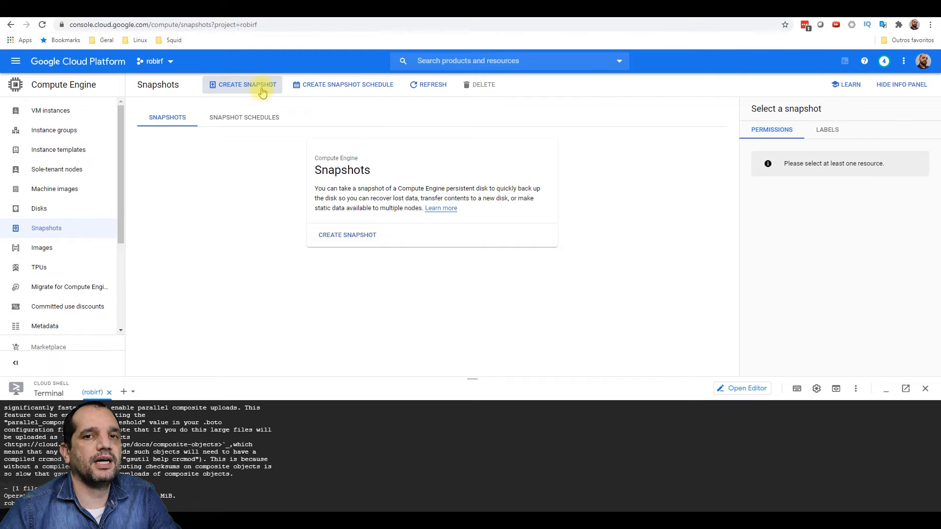
- Create a snapshot named discobasepfsense from source disk disk1, then return to VM instances
left_click(262, 92)
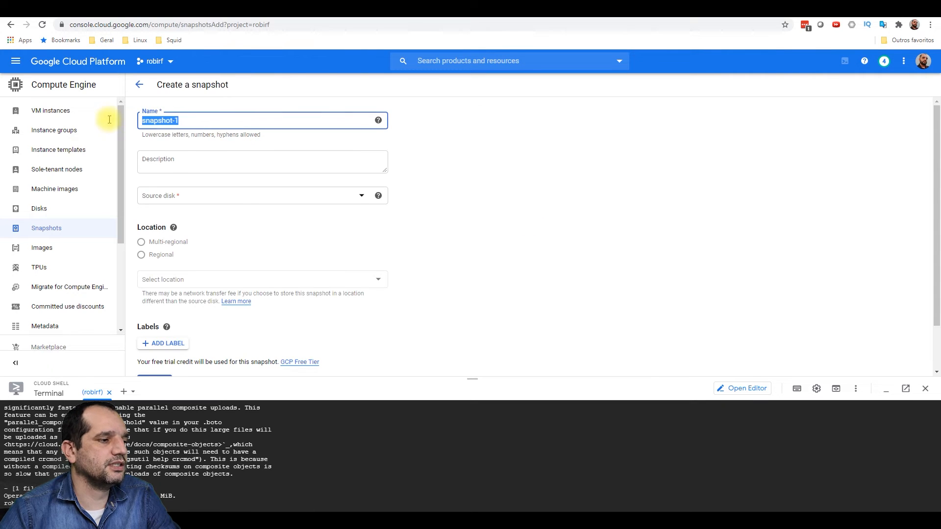
type("maquinabasepfse")
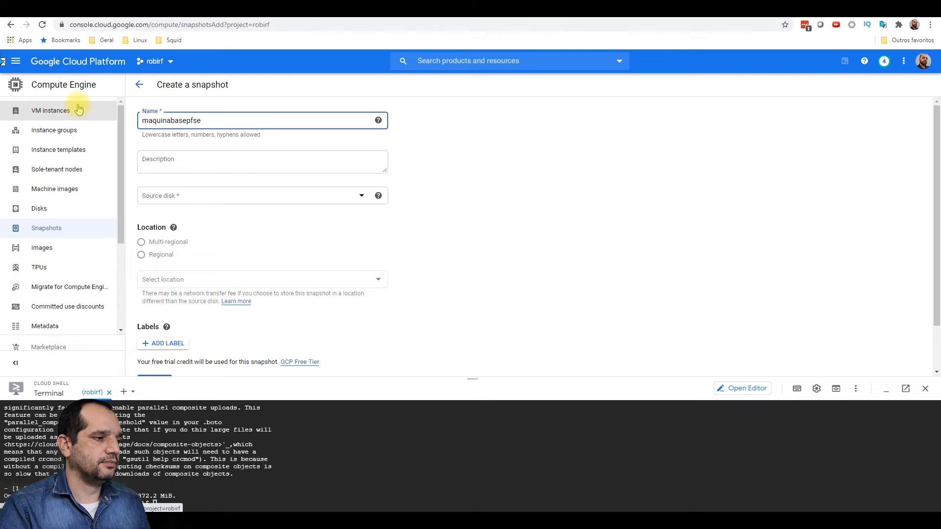
type("nse")
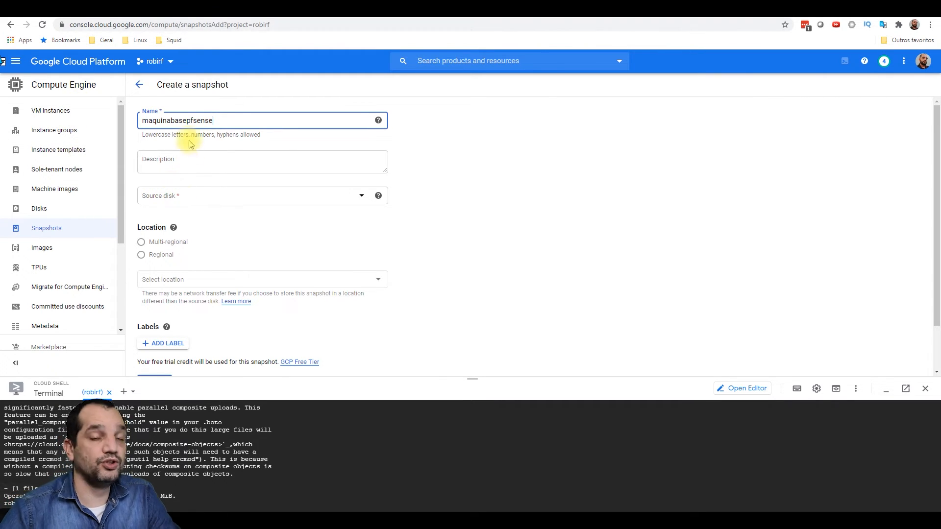
left_click_drag(170, 121, 106, 117)
type("disco")
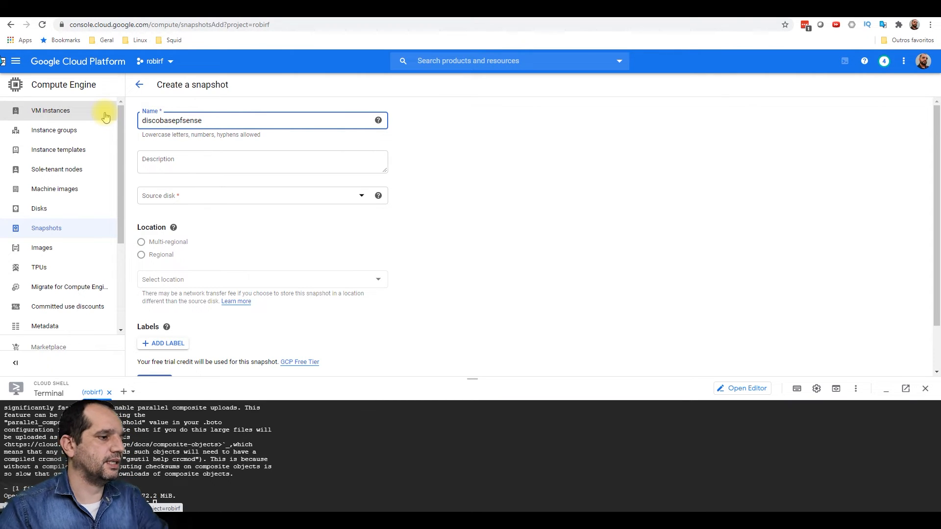
left_click(200, 196)
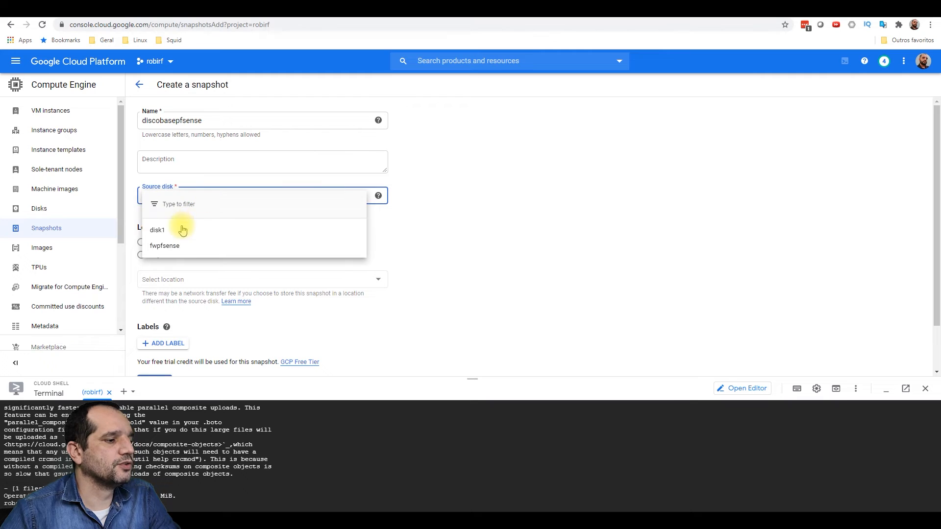
left_click(182, 230)
scroll(347, 263, "down", 2)
left_click(151, 332)
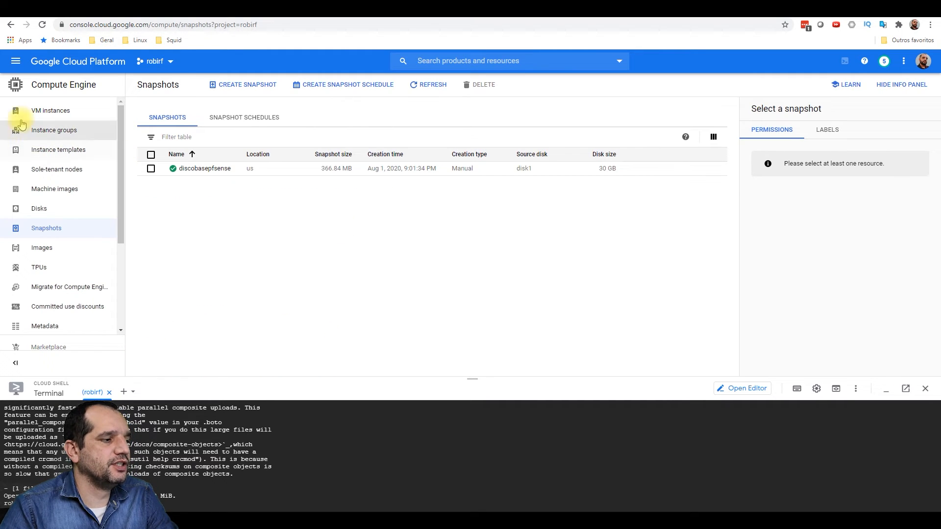
left_click(52, 111)
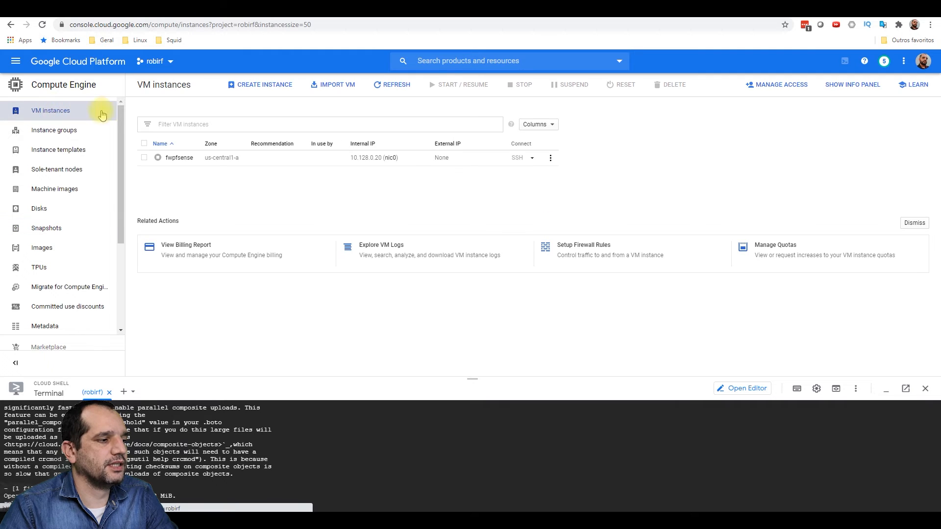
- Delete the fwpfsense instance along with its boot disk
left_click(144, 158)
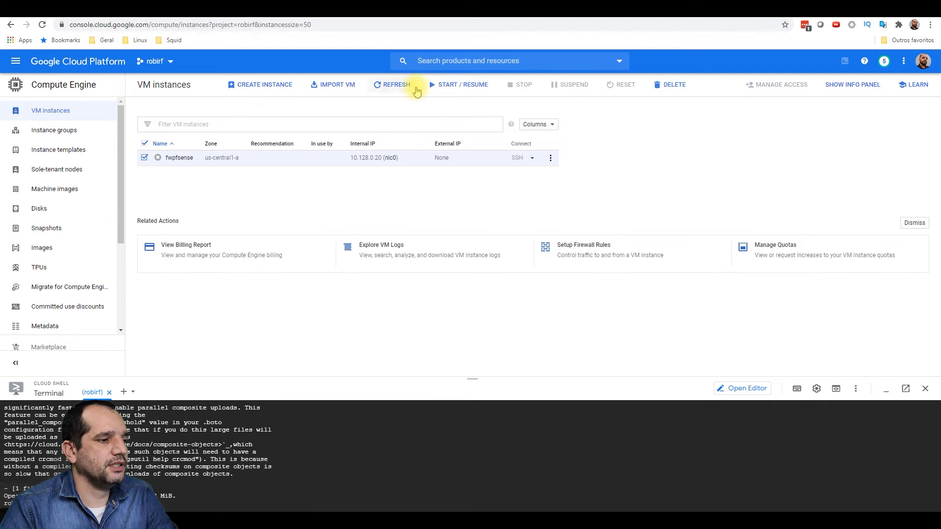
left_click(669, 85)
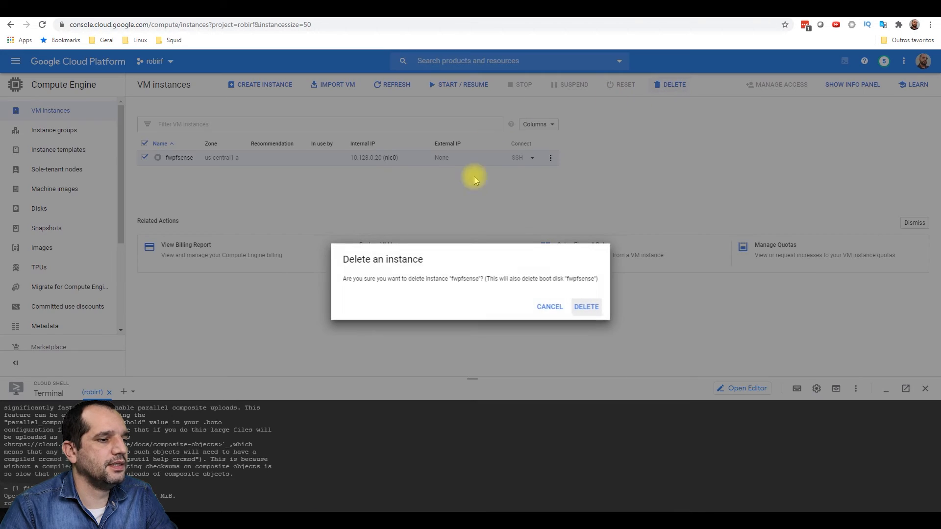
left_click(578, 308)
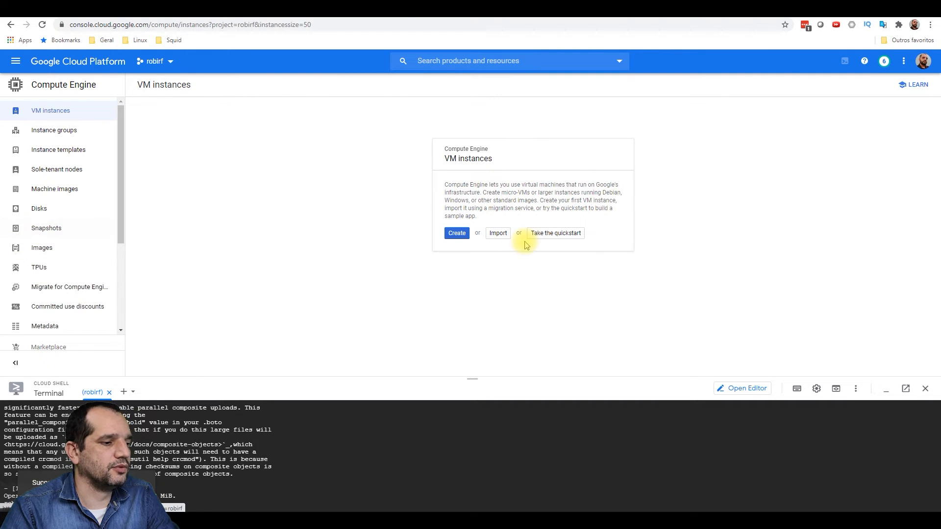
- Start a new instance from the discobasepfsense snapshot
left_click(47, 229)
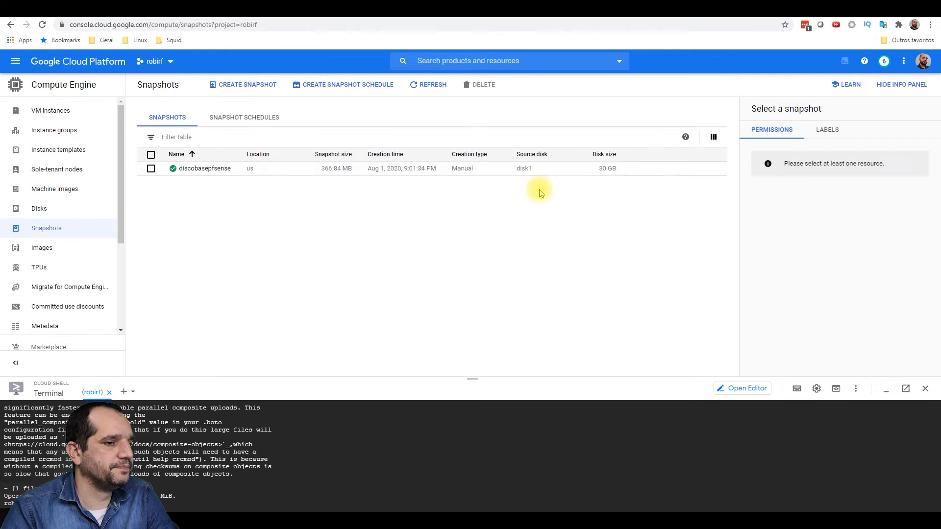
left_click(197, 168)
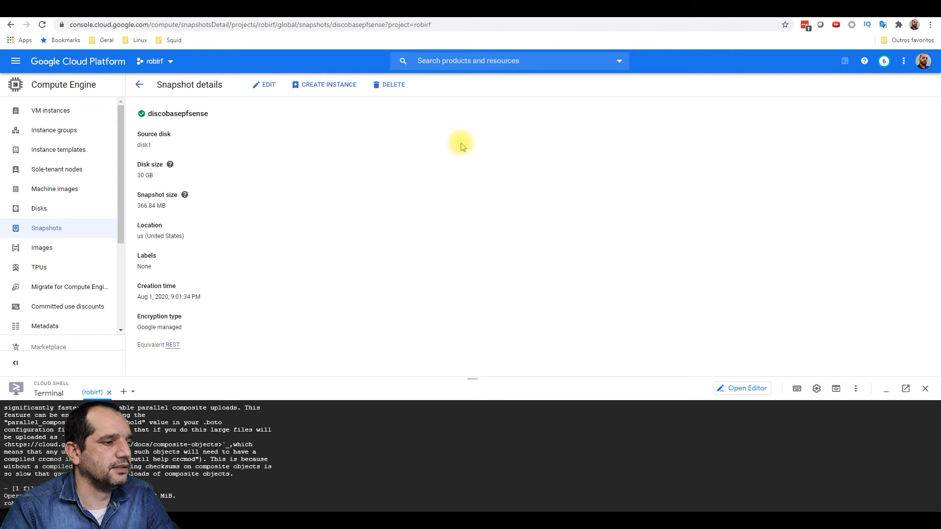
left_click(337, 85)
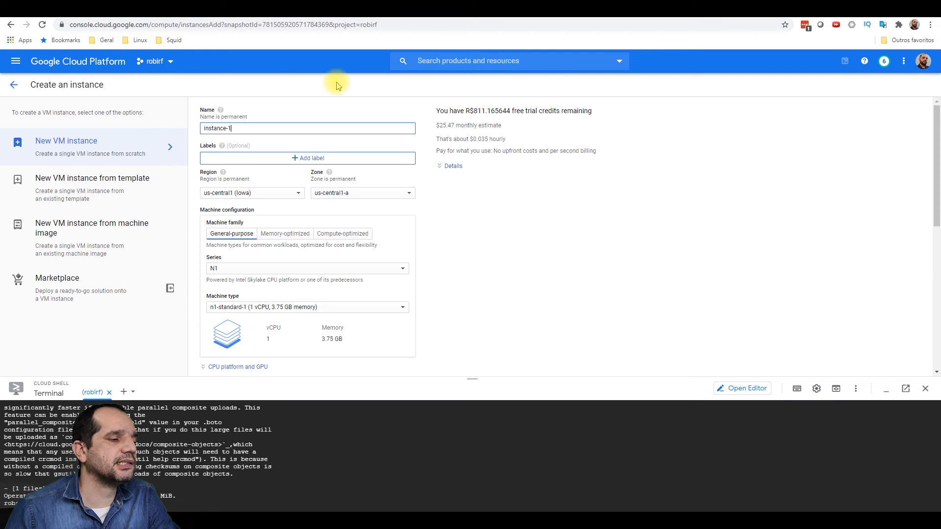
- Name the new instance meufirewall, check its networking settings, and create it
key("BackSpace")
key("BackSpace")
key("BackSpace")
key("BackSpace")
key("BackSpace")
key("BackSpace")
key("BackSpace")
key("BackSpace")
key("BackSpace")
key("BackSpace")
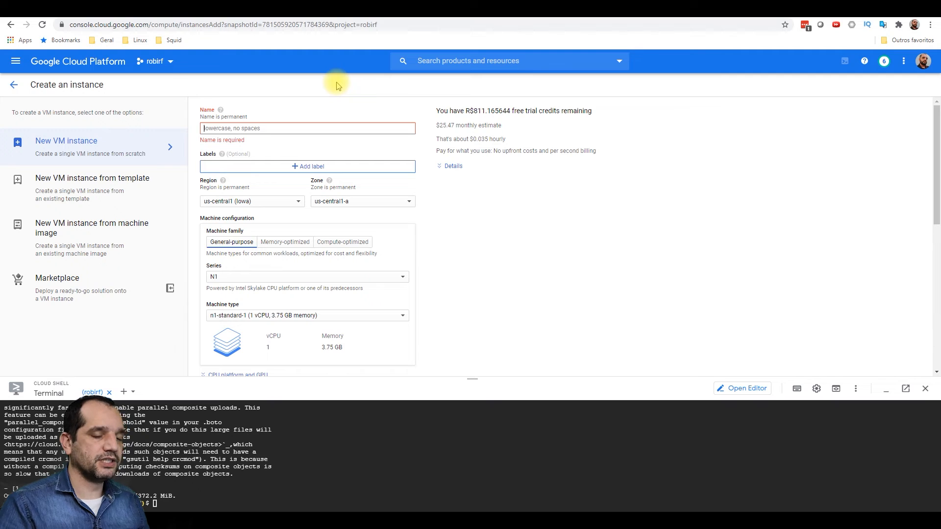
type("meu")
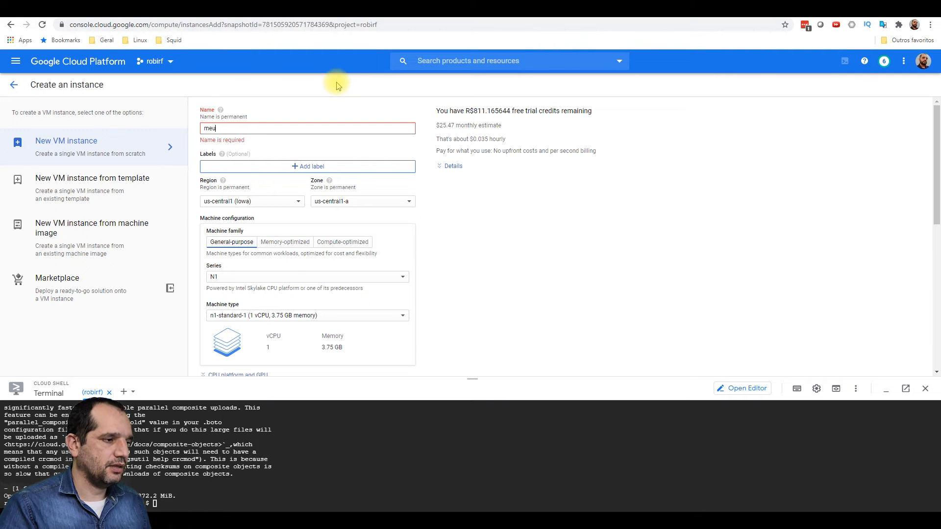
type("firewall")
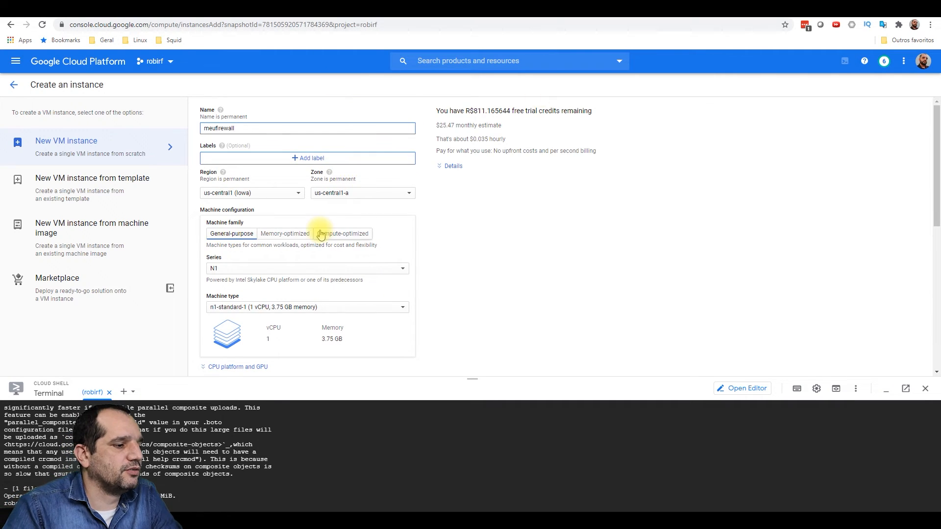
scroll(319, 231, "down", 2)
scroll(372, 222, "down", 3)
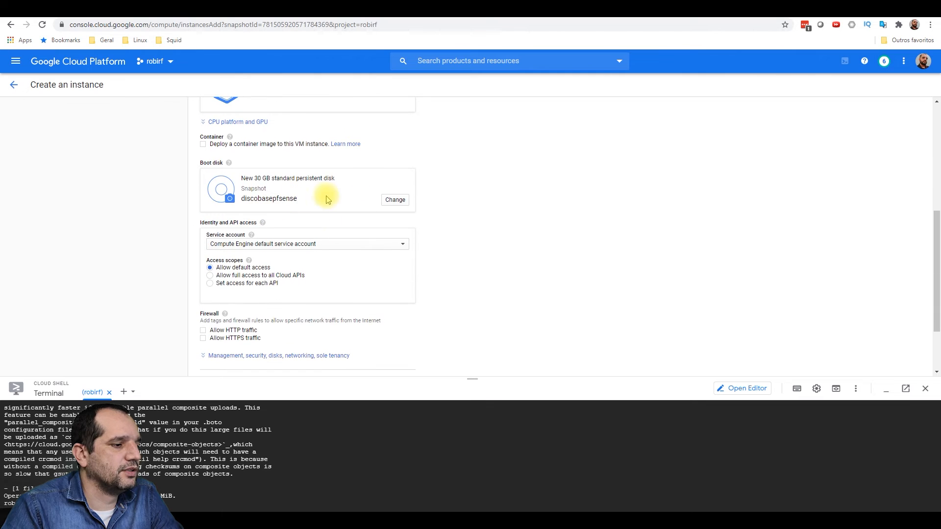
scroll(306, 227, "down", 1)
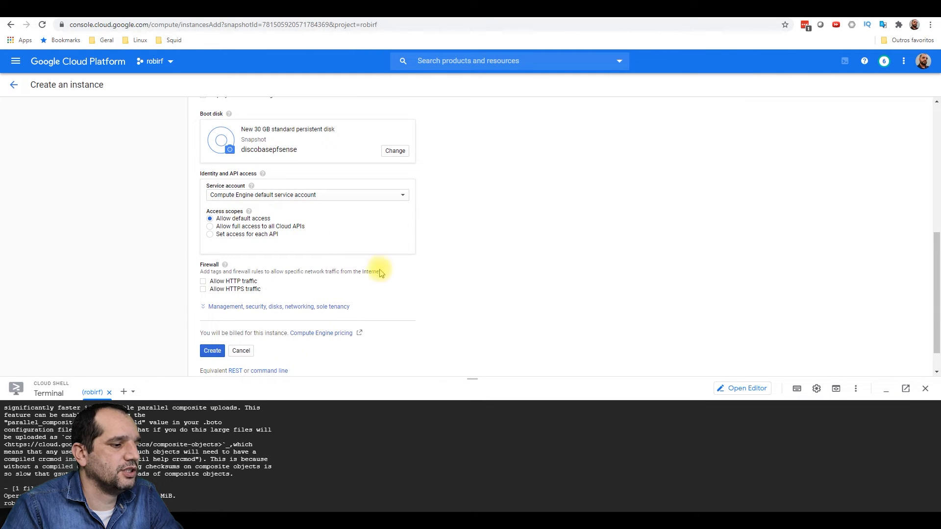
scroll(377, 269, "down", 1)
left_click(289, 272)
scroll(279, 258, "down", 9)
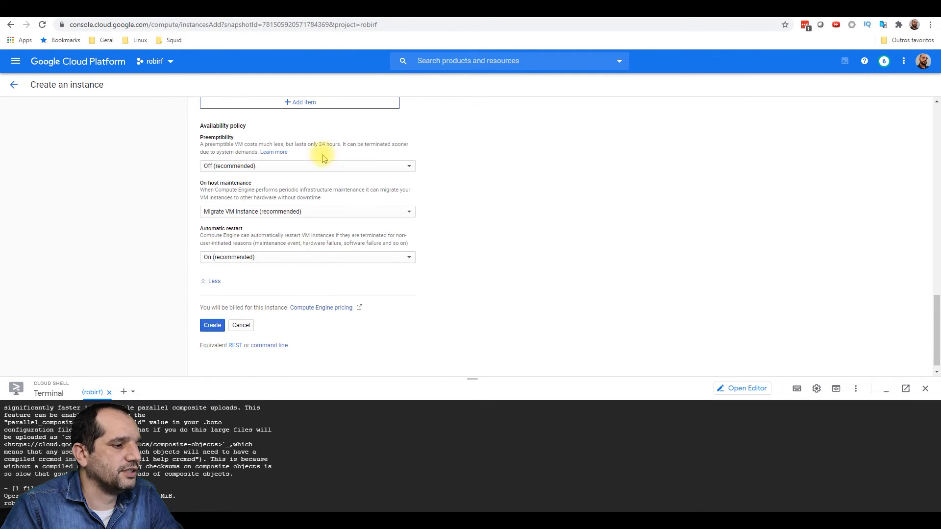
scroll(330, 172, "up", 8)
left_click(320, 194)
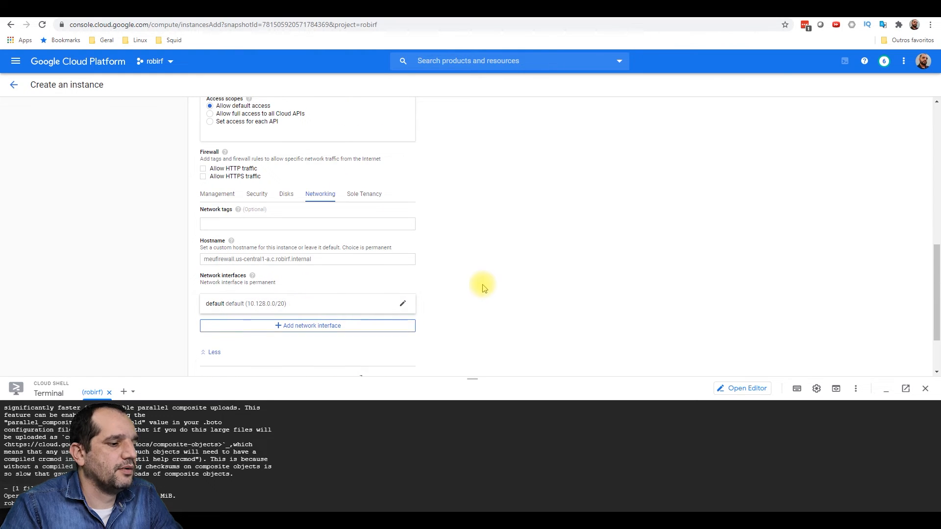
scroll(477, 283, "down", 2)
left_click(212, 318)
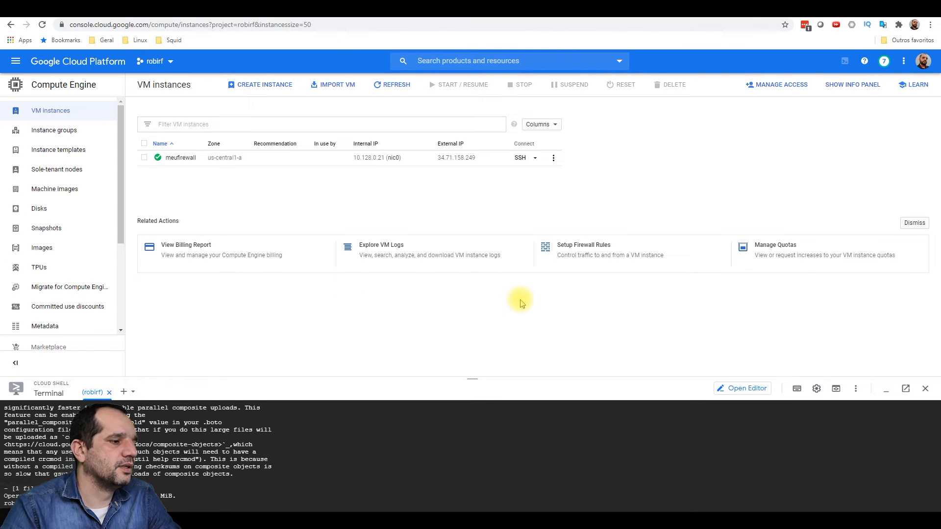
- Enable serial port connections on meufirewall, save, and connect to its serial console
left_click(186, 159)
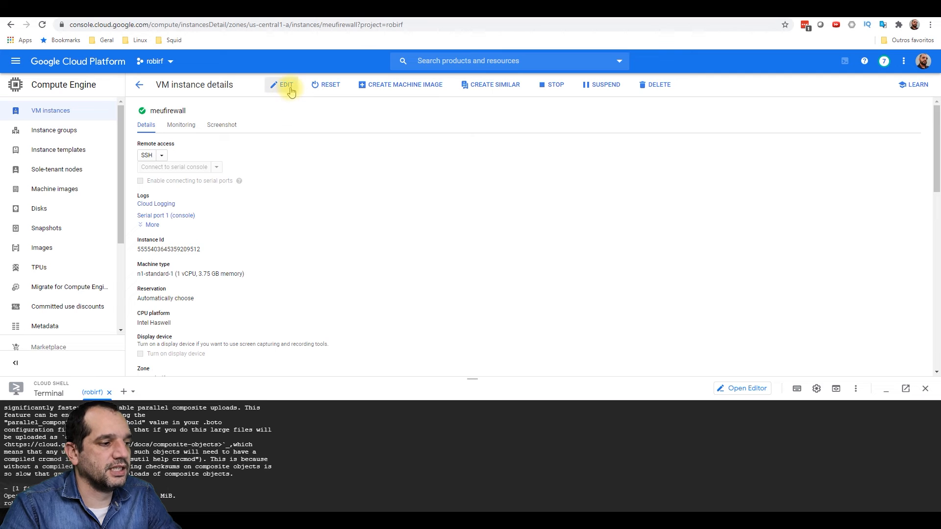
left_click(289, 90)
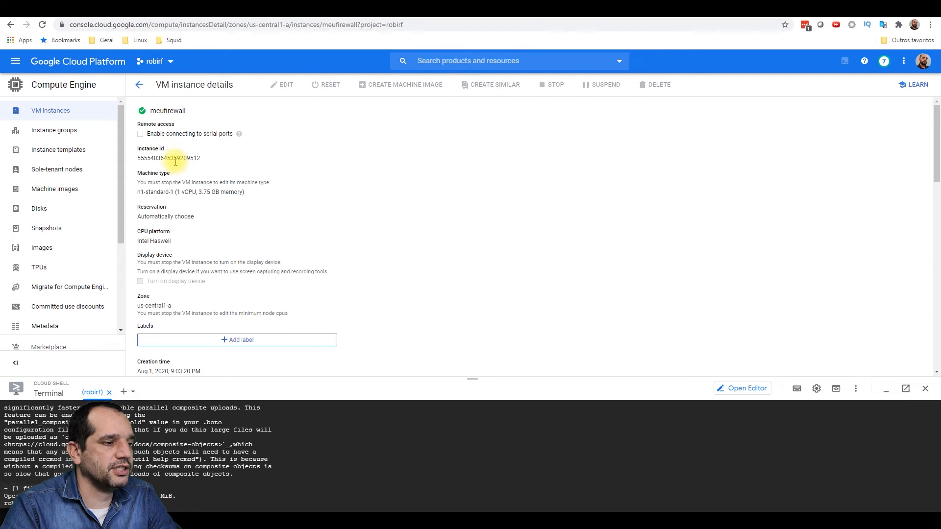
scroll(216, 216, "down", 10)
scroll(216, 216, "down", 5)
left_click(147, 360)
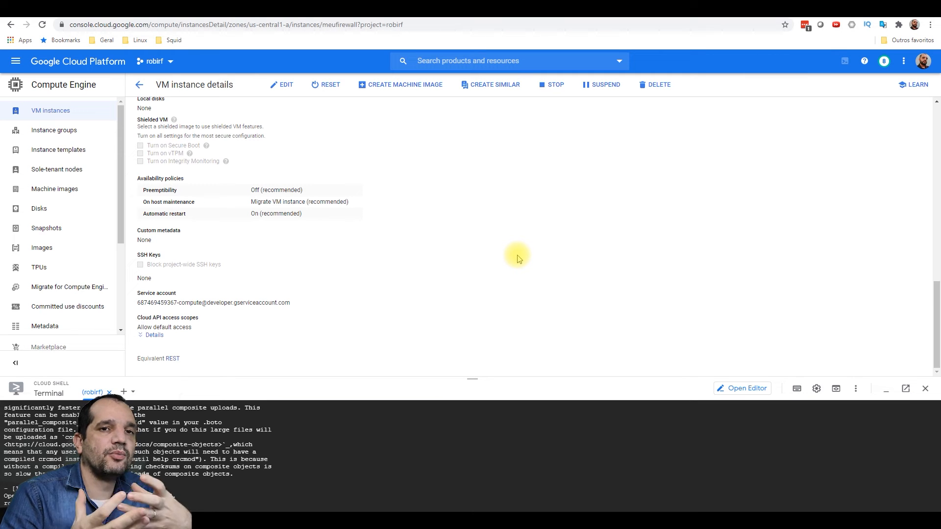
scroll(367, 259, "up", 15)
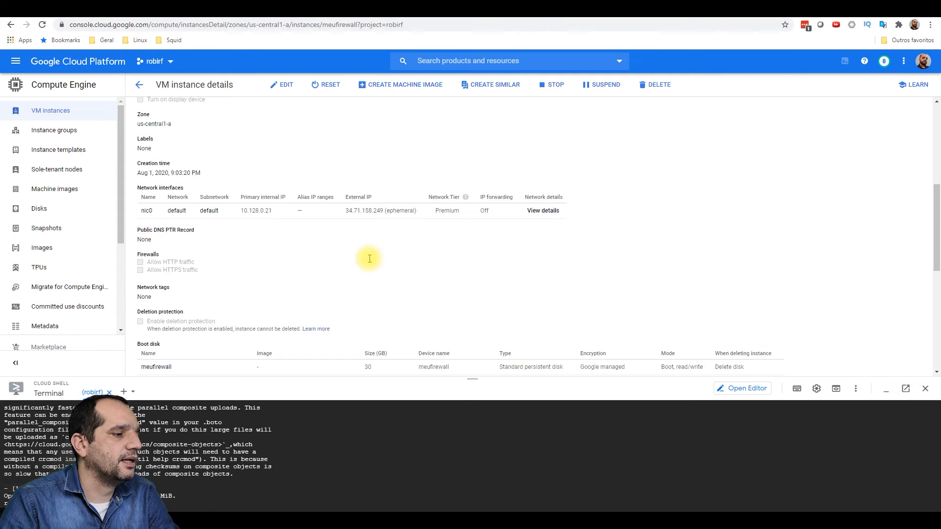
left_click(191, 167)
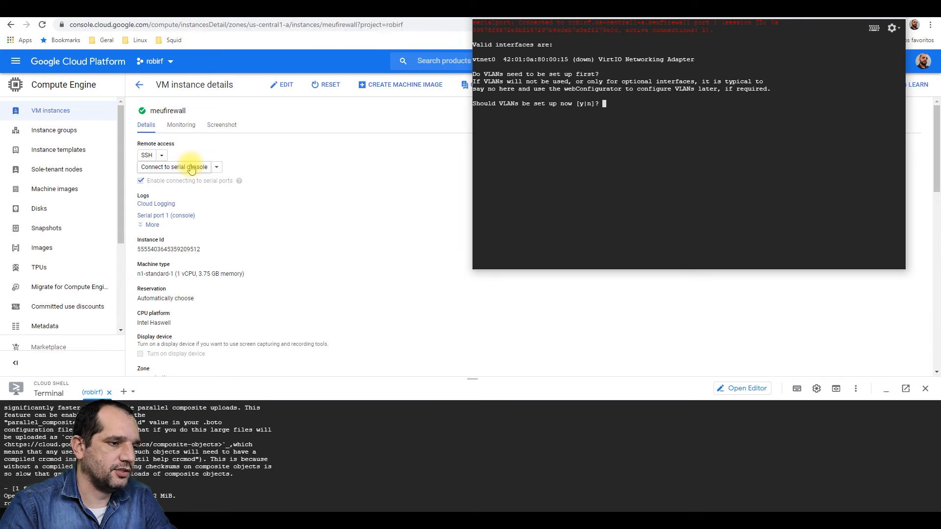
- Decline VLANs, assign vtnet0 as WAN with no LAN, and confirm with y
type("n")
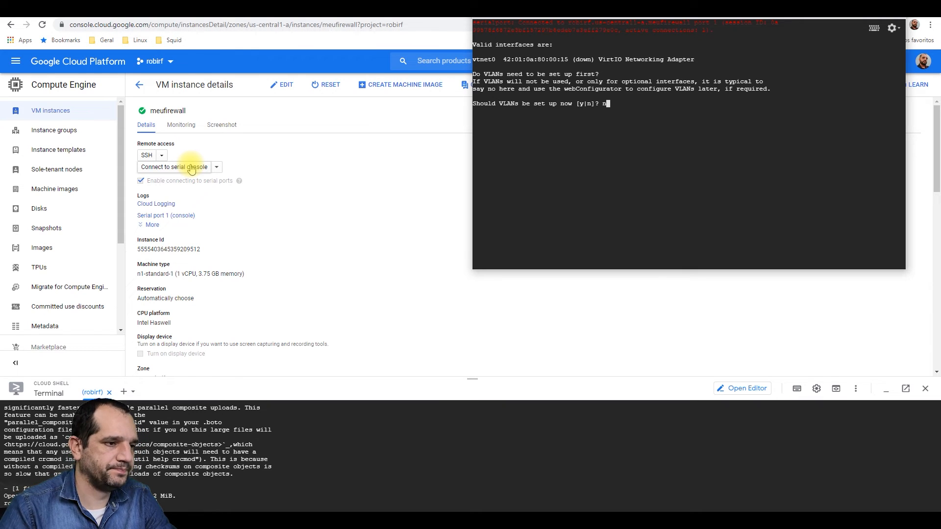
key("Return")
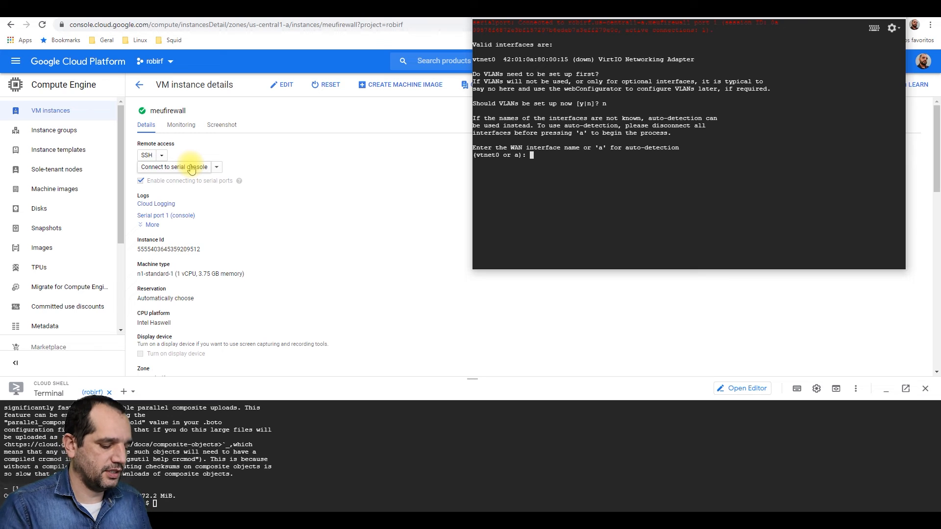
type("vtnet0")
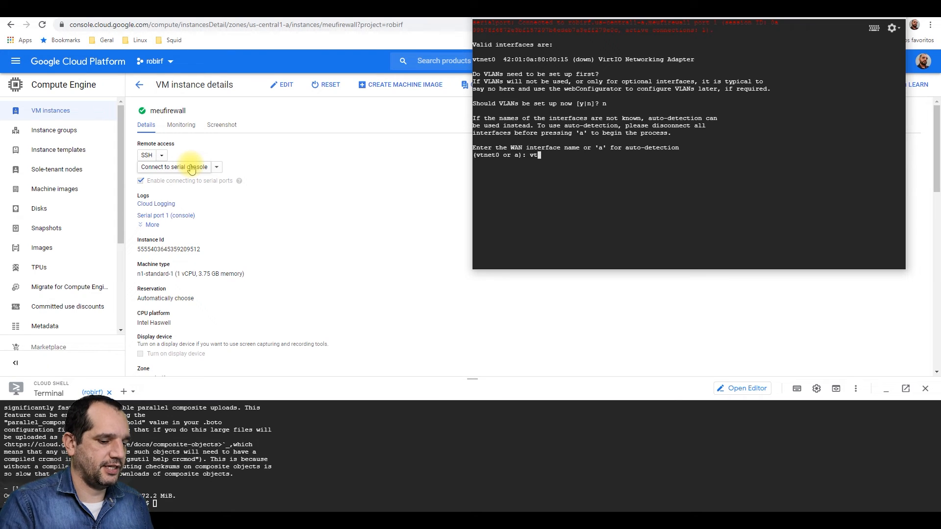
key("Return")
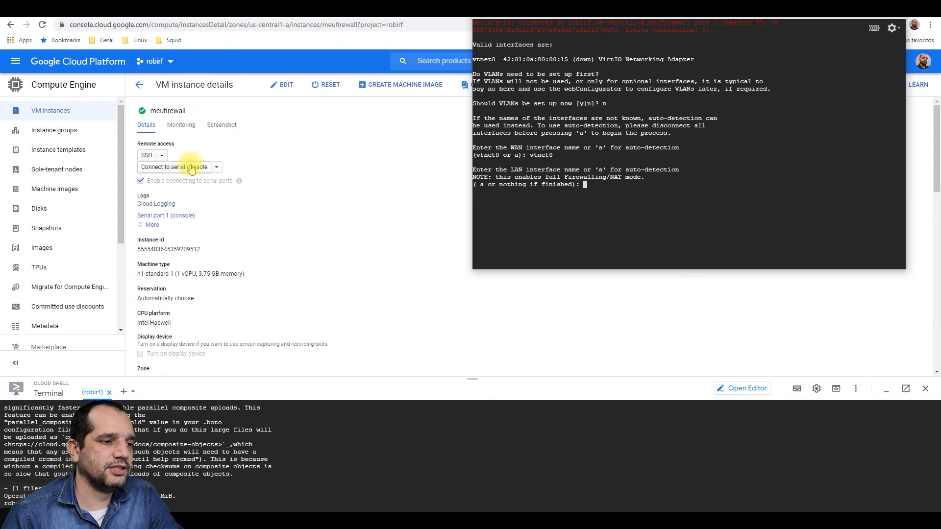
key("Return")
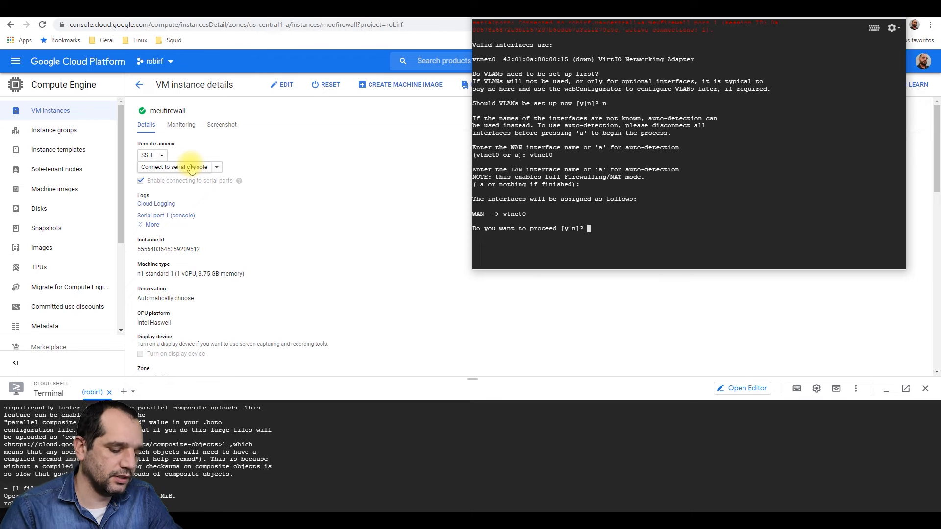
type("y")
key("Return")
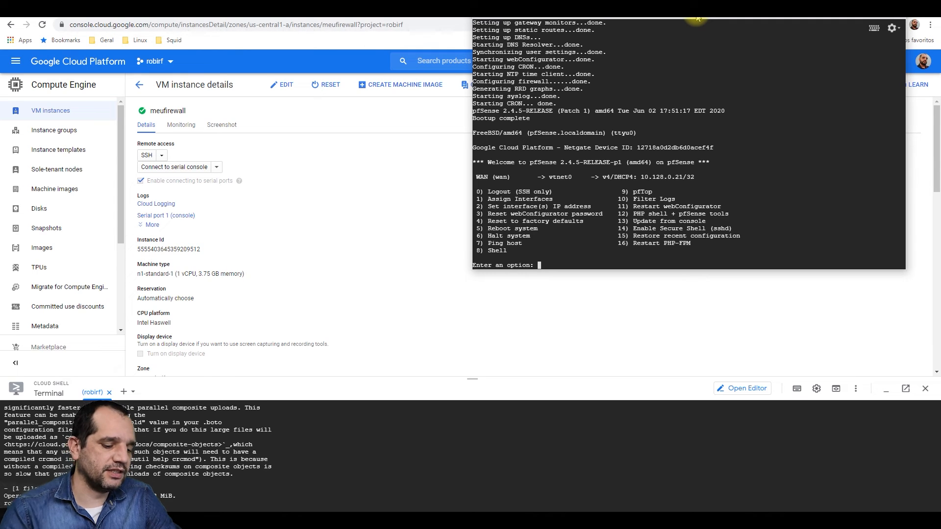
- Enter the pfSense shell with option 8 and disable the packet filter using pfctl -d
type("8")
key("Return")
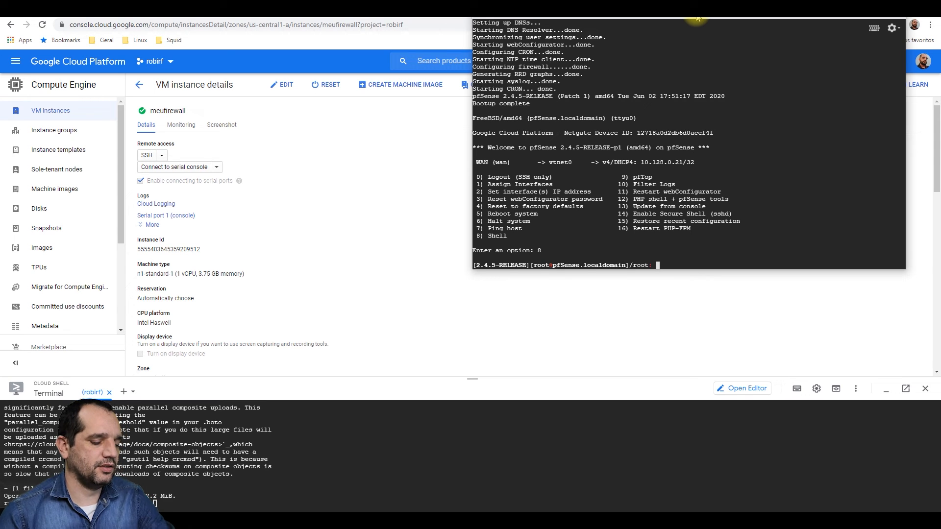
type("p")
type("fctl -d")
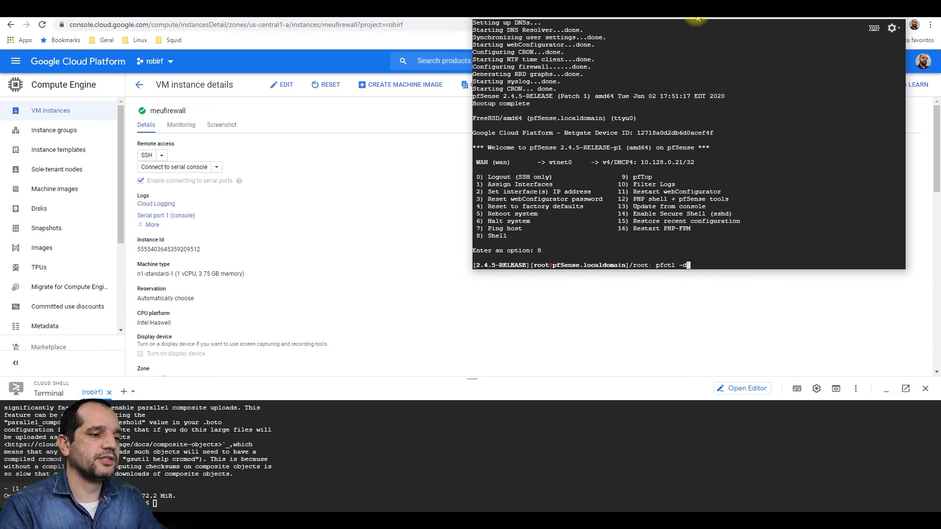
key("Return")
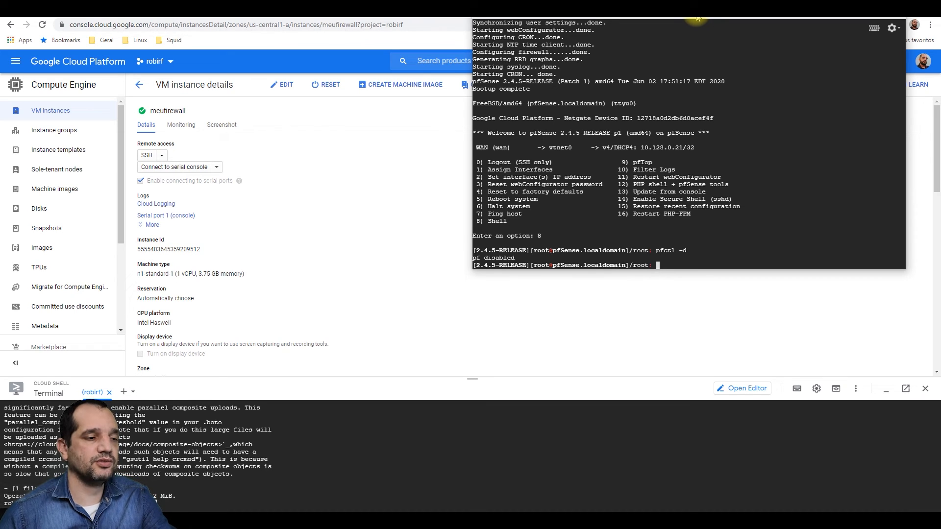
- Run pfSsh.php playback enablesshd to enable sshd
type("pf")
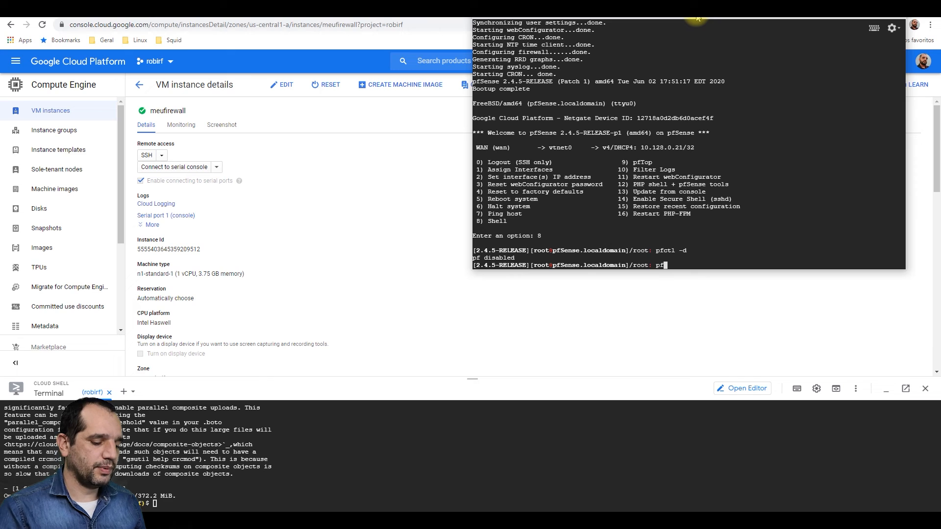
type("S")
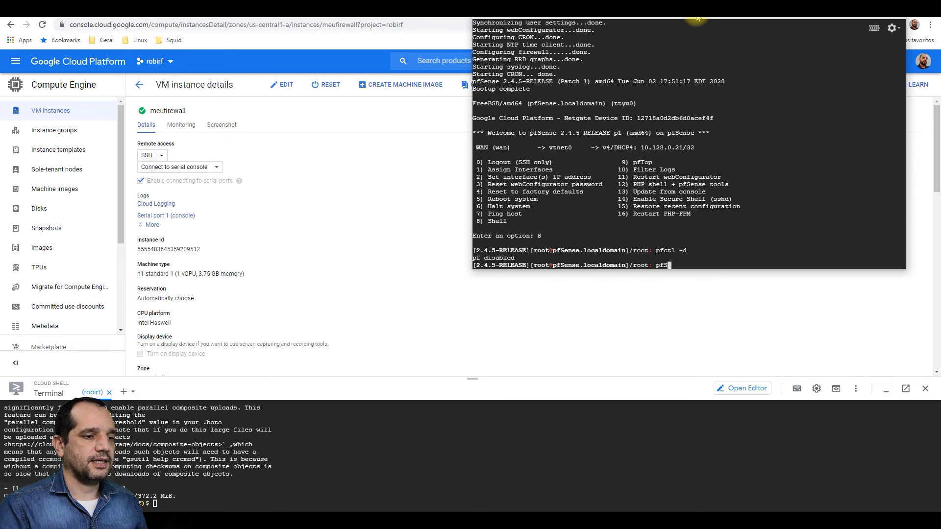
key("Tab")
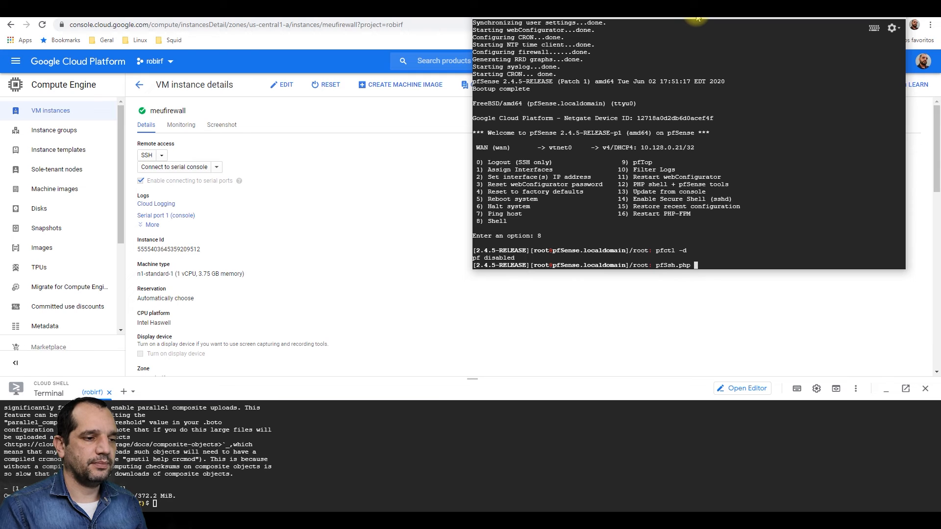
type("pla")
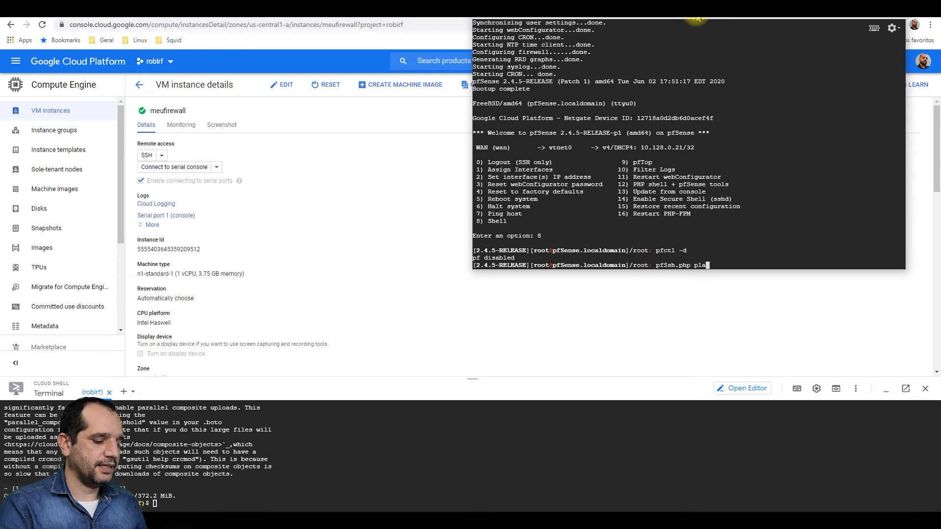
type("yba")
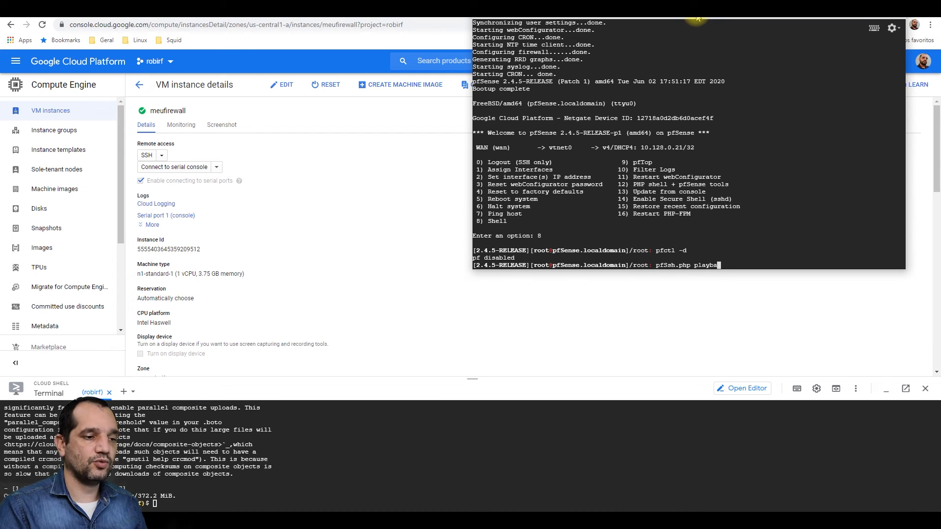
type("ck")
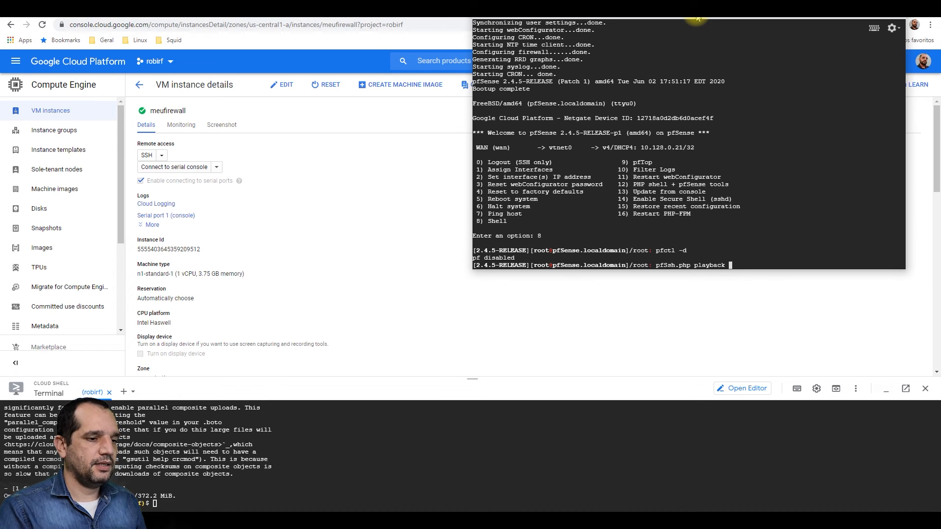
type("enable")
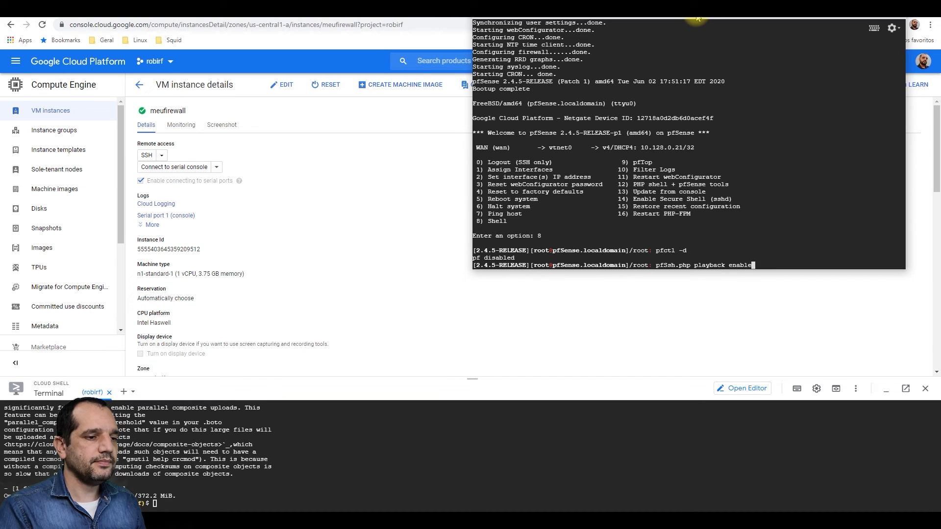
type("ssh")
type("d")
key("Return")
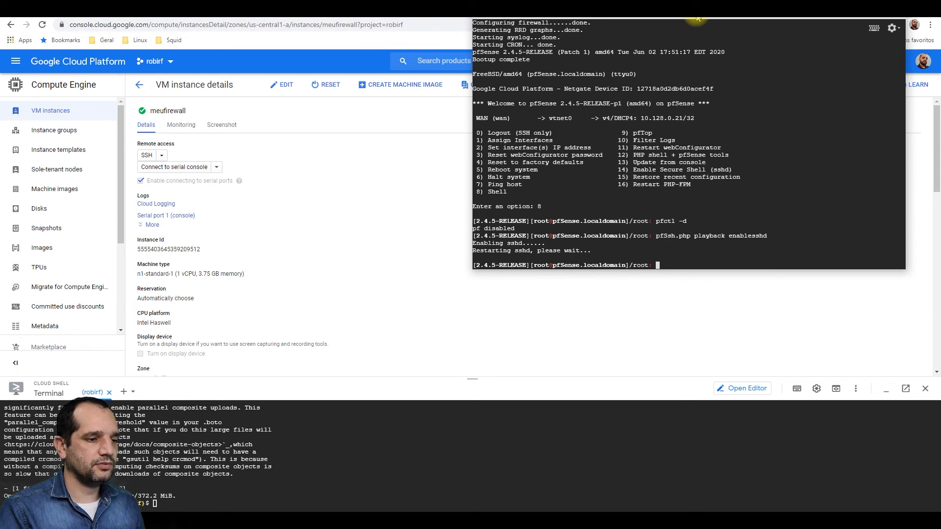
- Run pfSsh.php playback disablereferercheck at the shell prompt, correcting typos
type("pf")
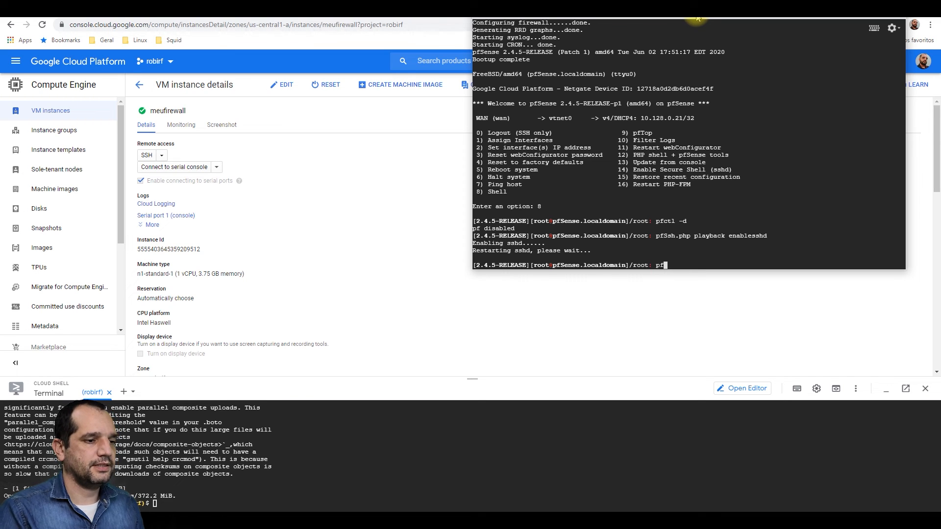
type("Ssh.php ")
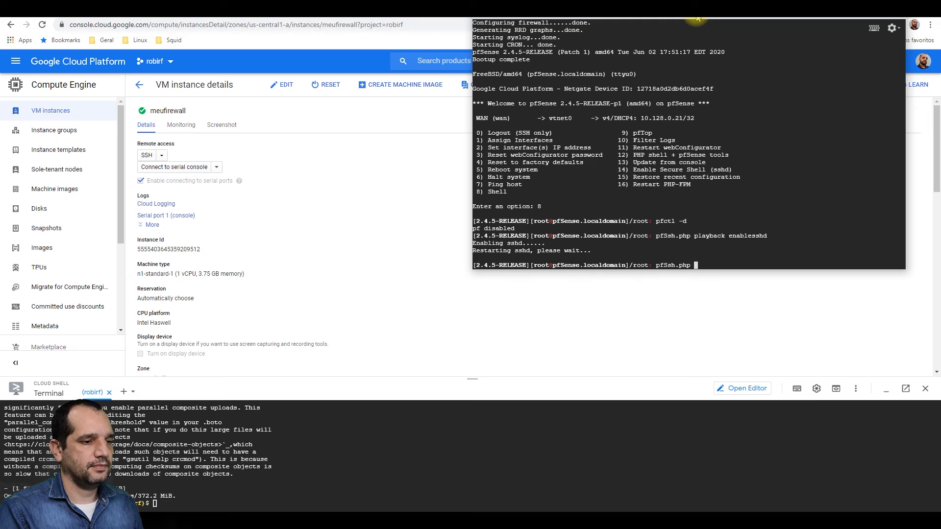
type("play")
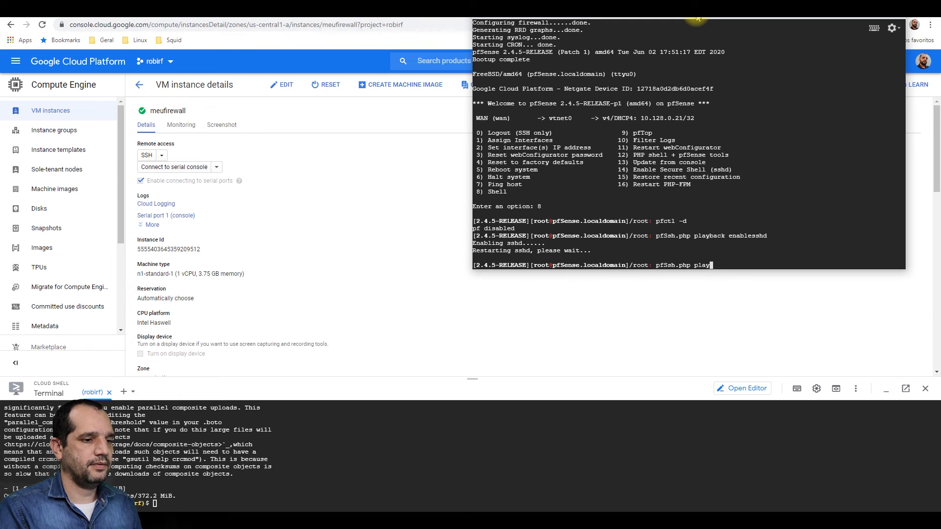
type("bacl")
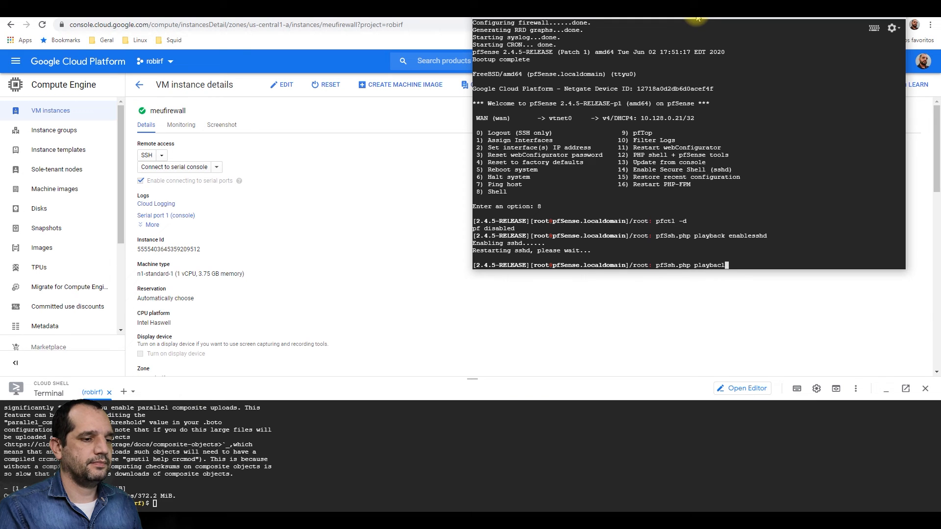
key("BackSpace")
type("k dis")
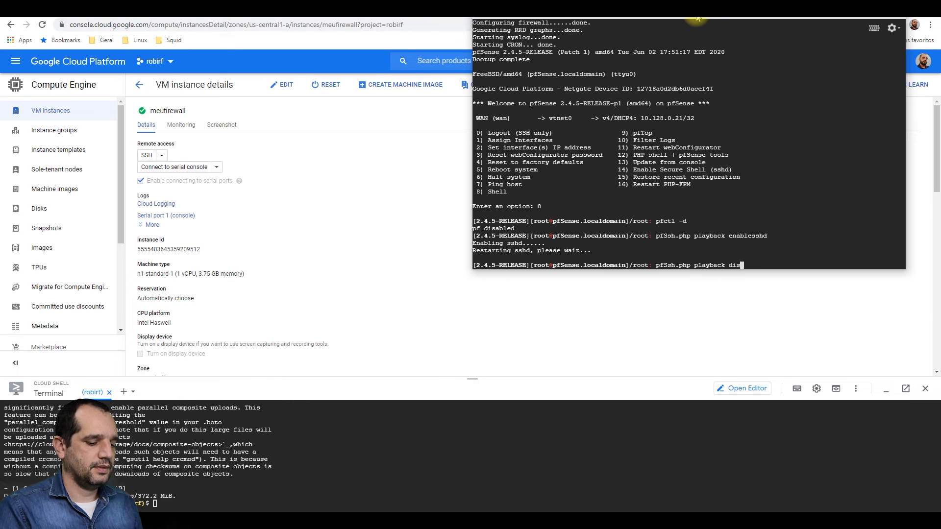
type("ablerf")
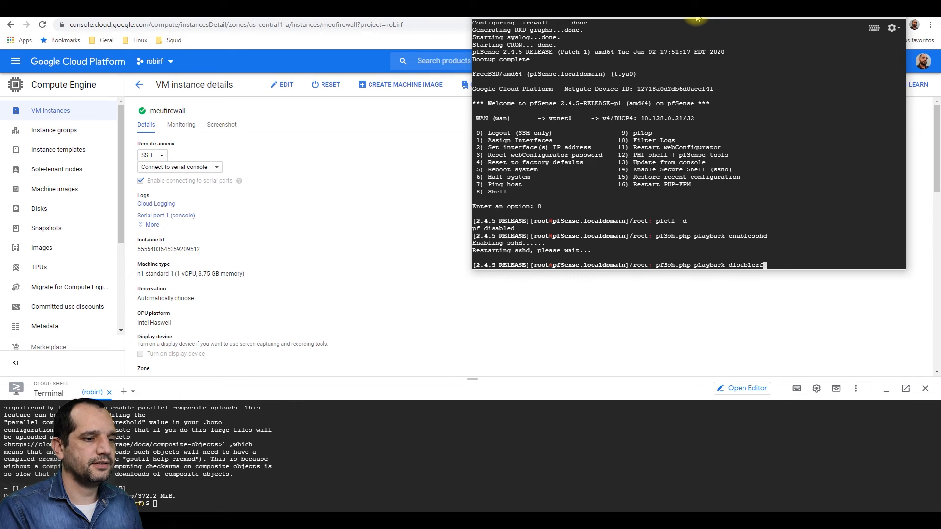
key("BackSpace")
type("eferercheck")
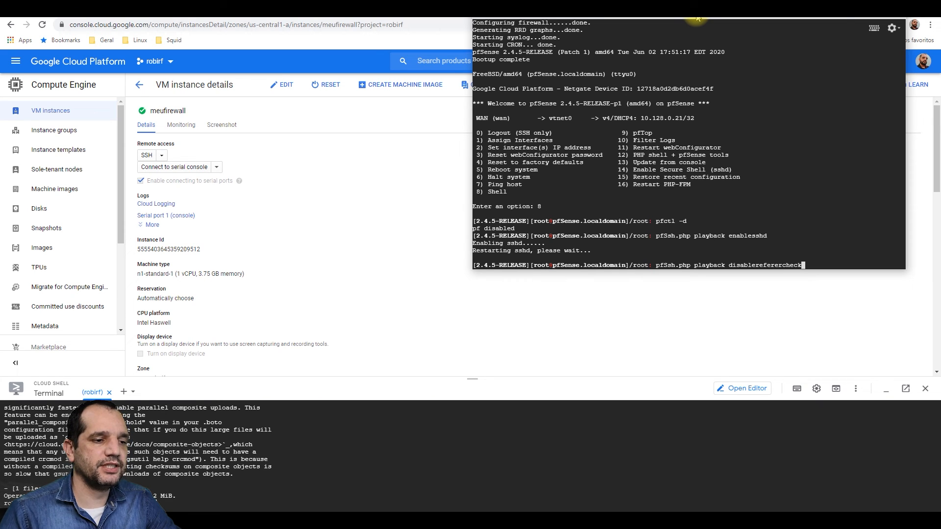
key("Return")
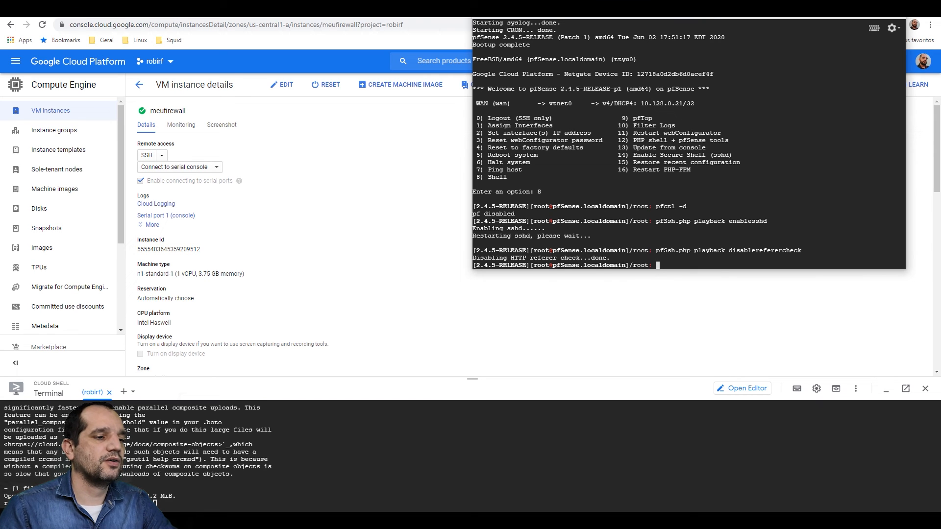
- Return to the VM instances list and search Windows for PuTTY
left_click(140, 88)
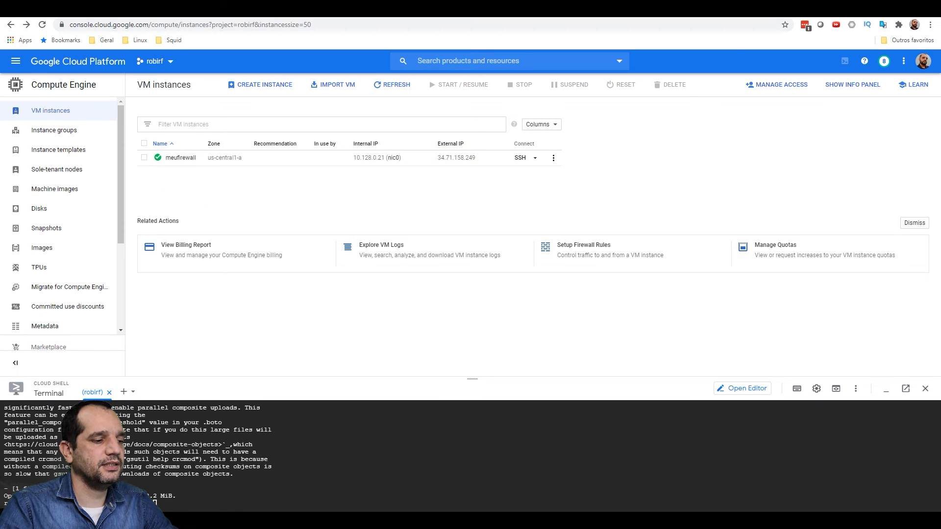
left_click(10, 520)
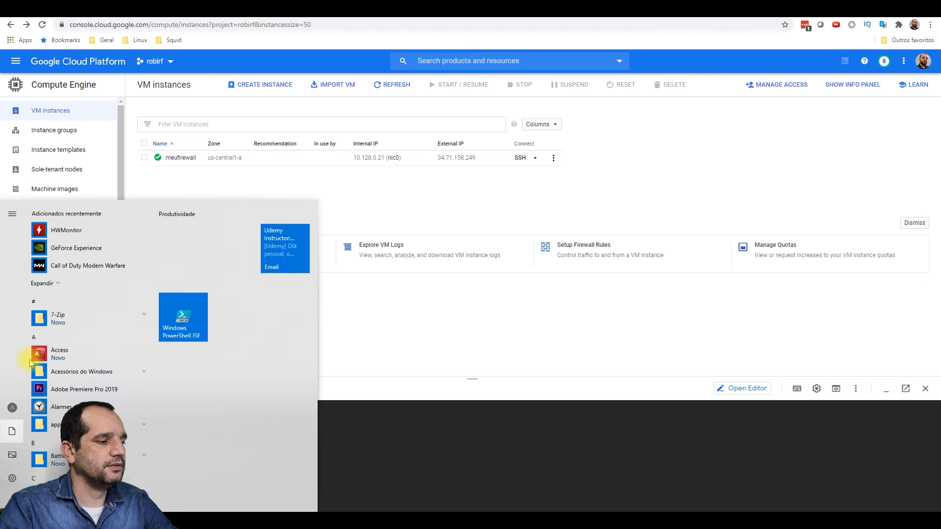
type("putyy")
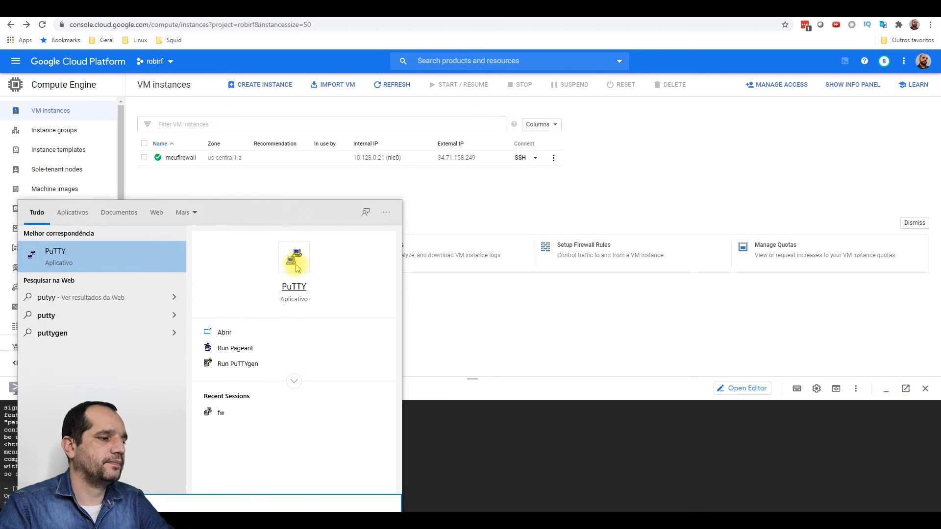
- Launch PuTTY and set the host name to 34.71.158.249
left_click(294, 259)
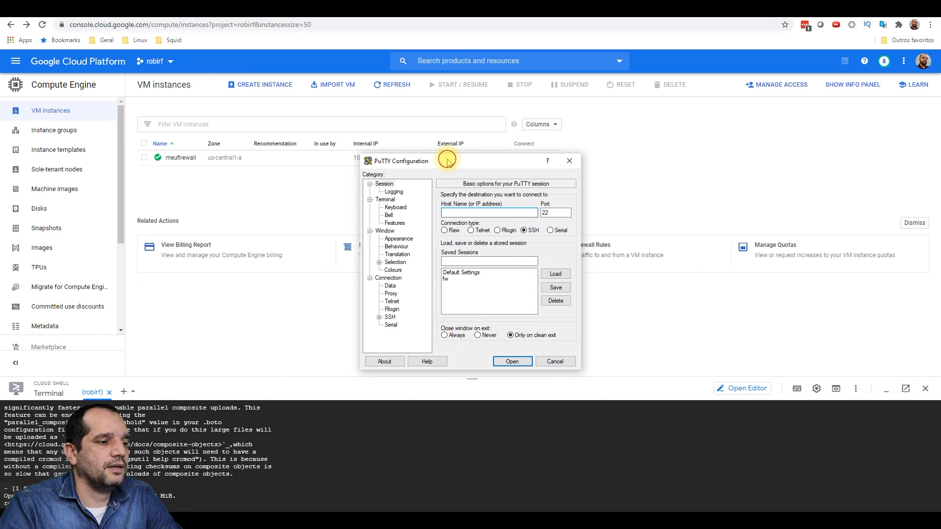
left_click_drag(446, 160, 690, 135)
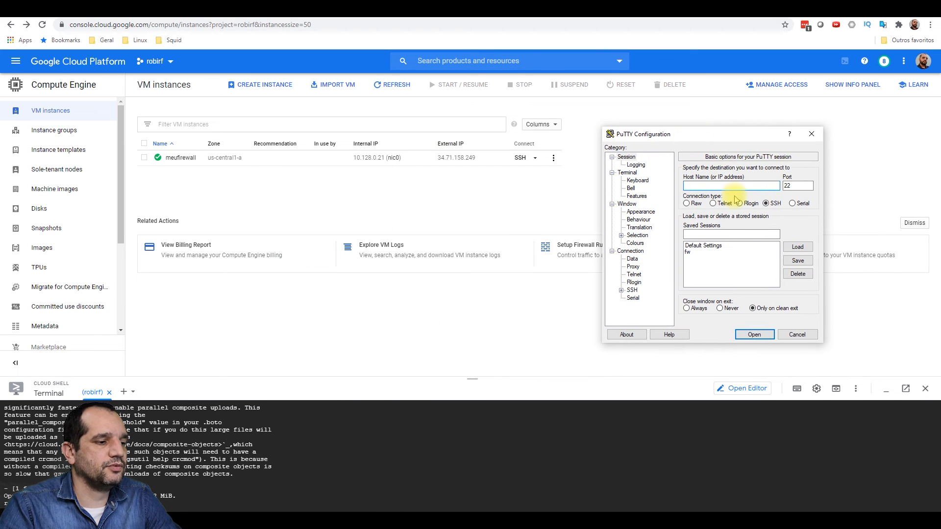
left_click(718, 183)
type("3471")
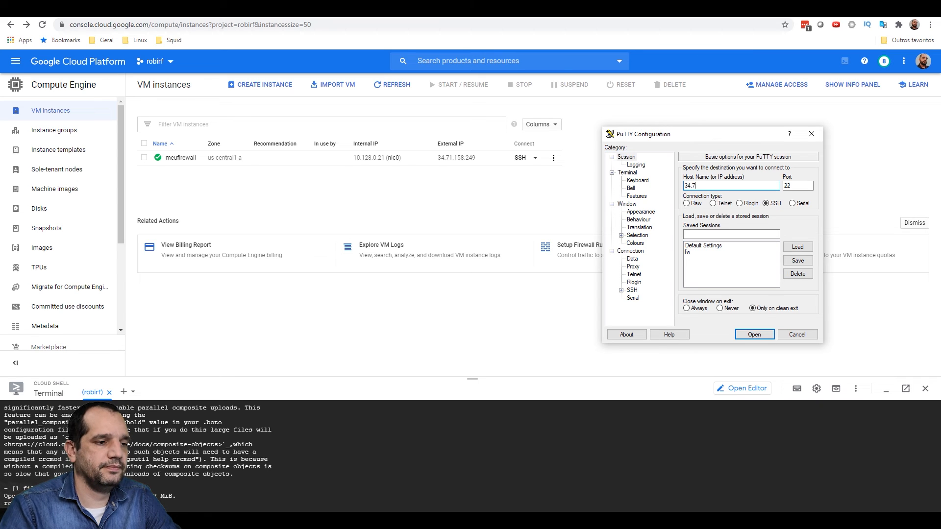
type("1.15")
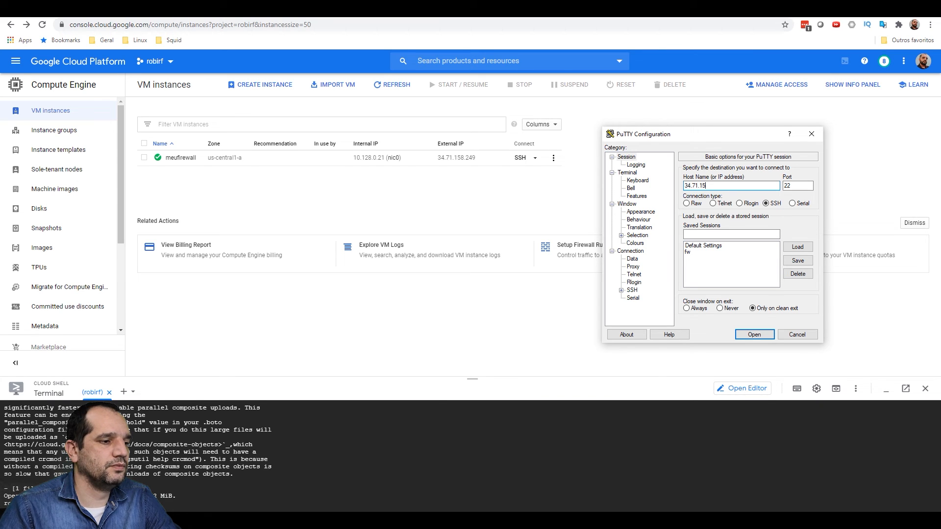
type("8.248")
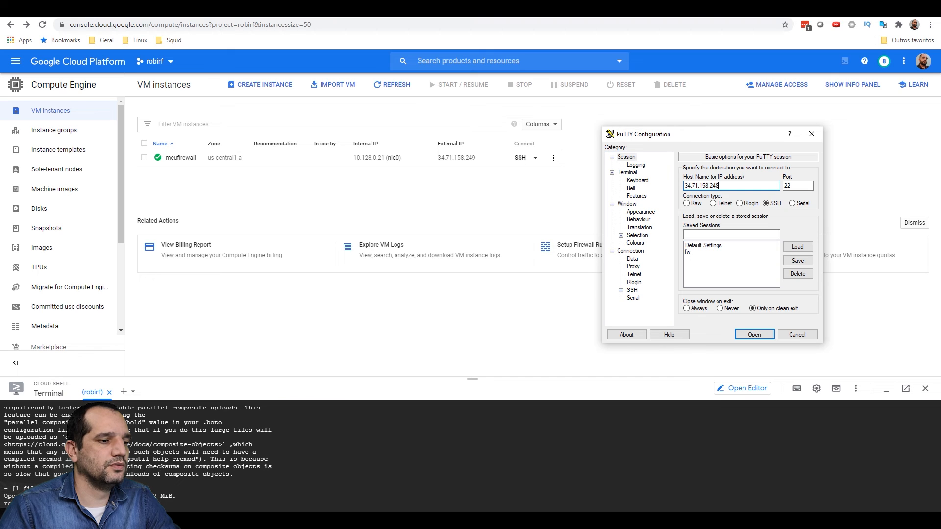
key("BackSpace")
type("9")
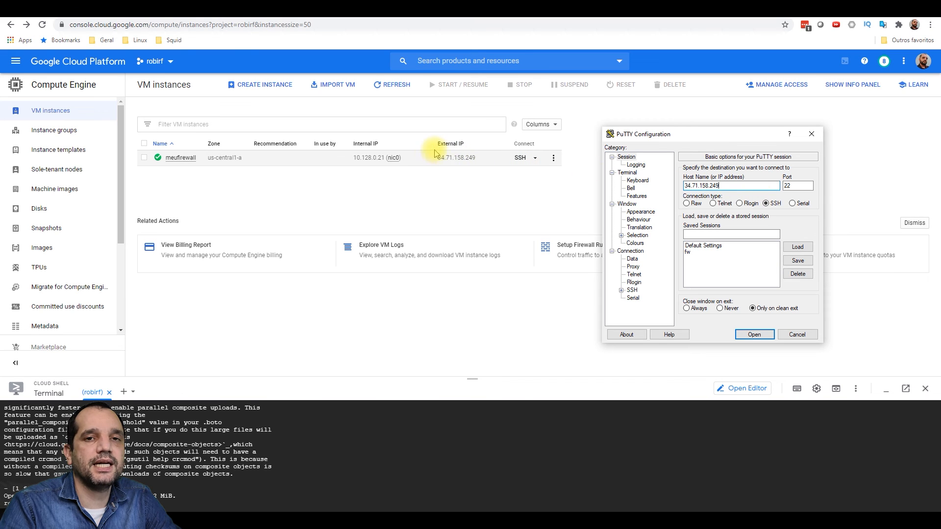
- Add an SSH tunnel from local port 8443 to localhost:443 and open the connection
left_click(621, 290)
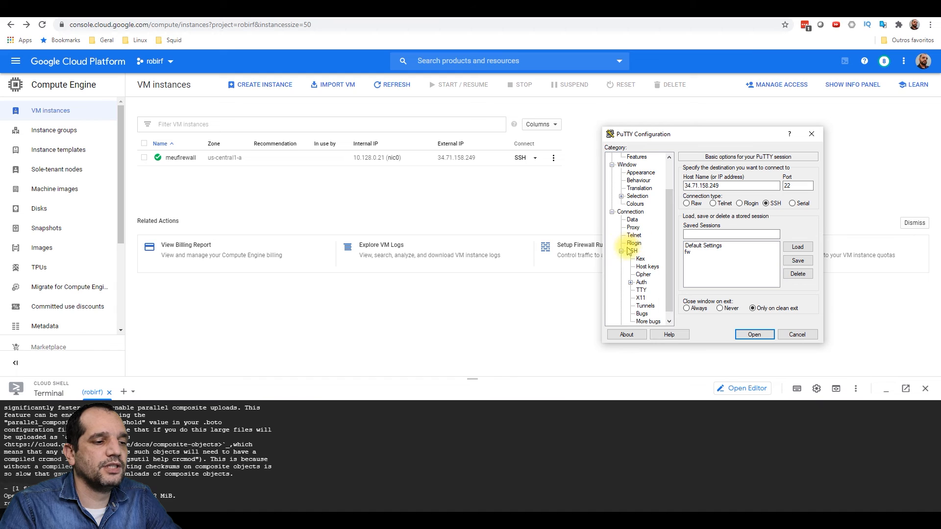
scroll(651, 284, "down", 1)
left_click(645, 298)
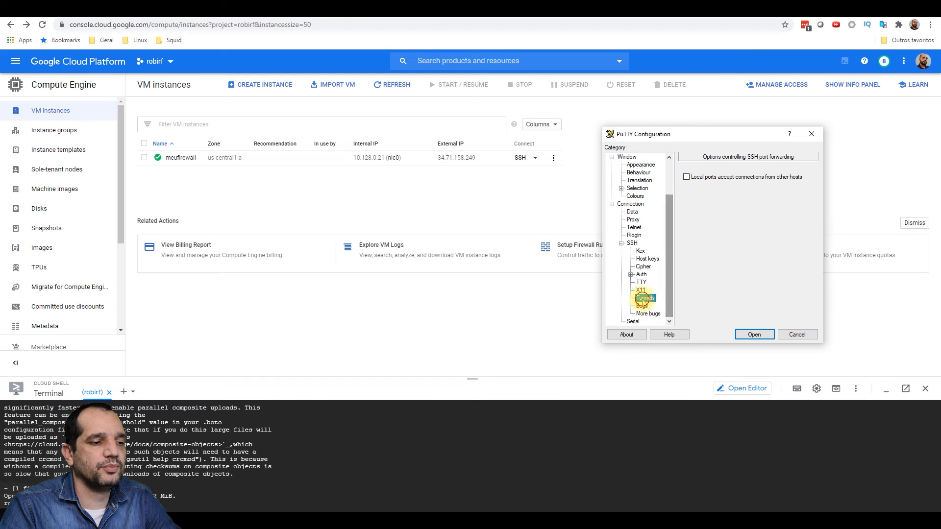
left_click(740, 242)
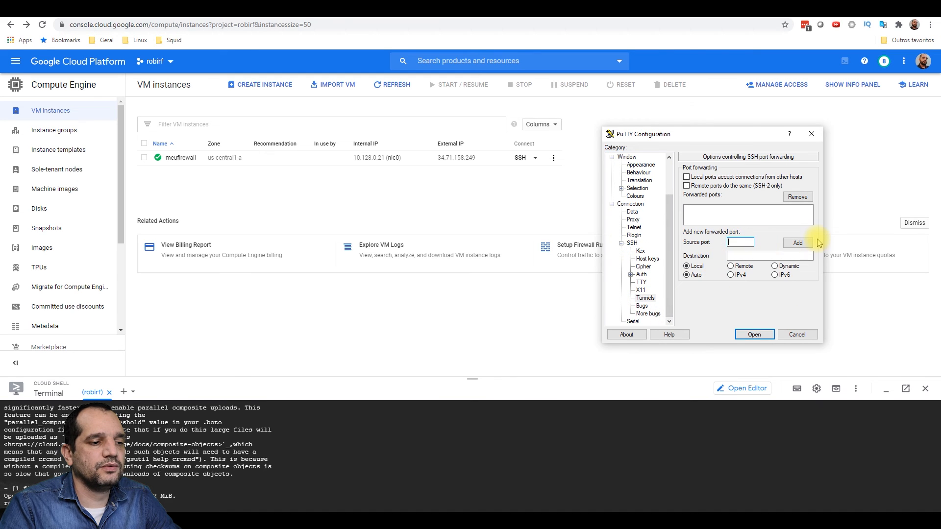
type("844")
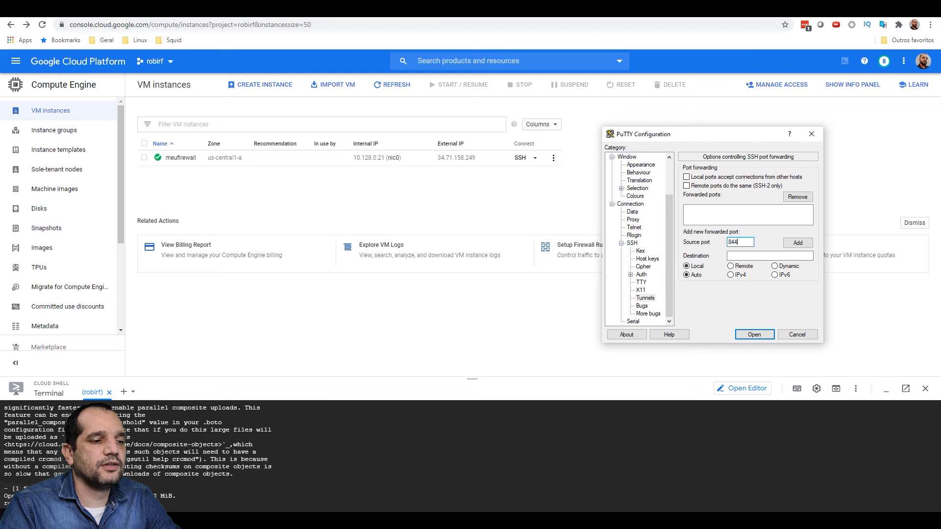
type("3")
left_click(752, 255)
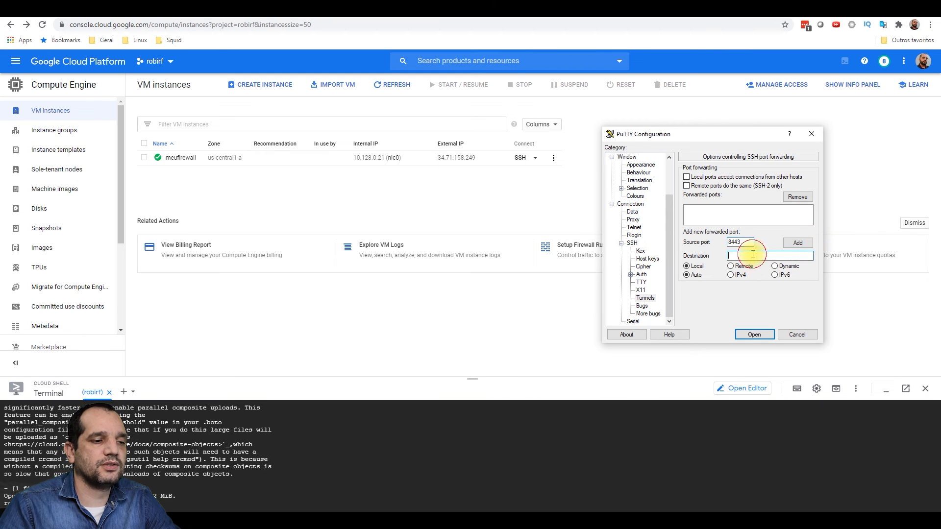
type("localhost")
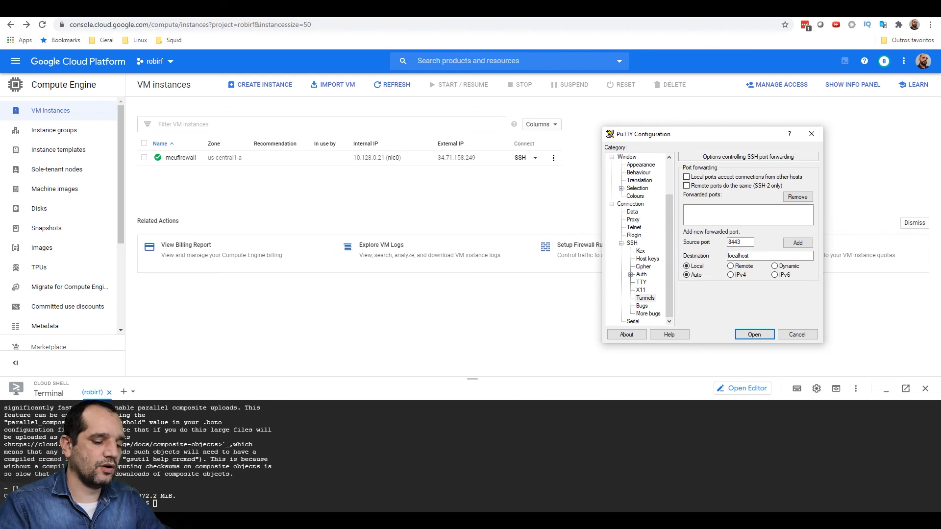
type(":844")
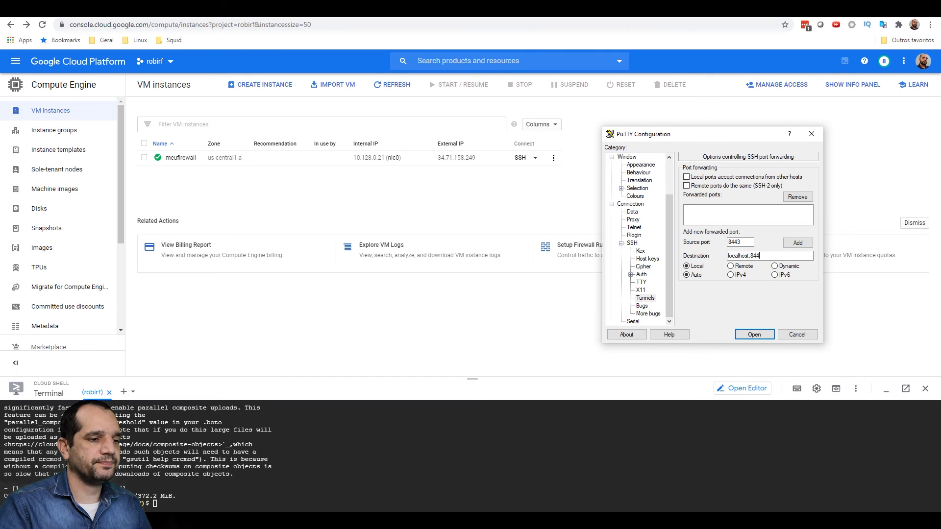
key("BackSpace")
key("BackSpace")
key("BackSpace")
type("443")
left_click(797, 243)
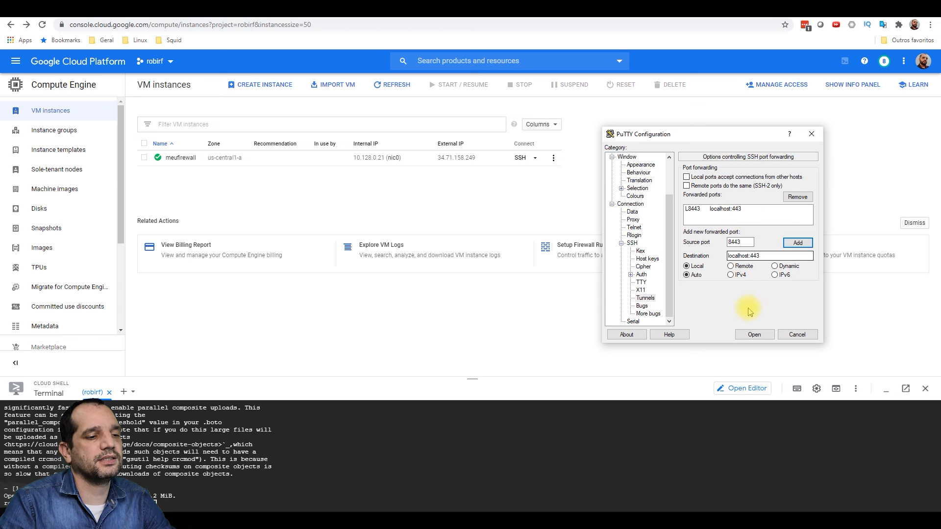
left_click(757, 334)
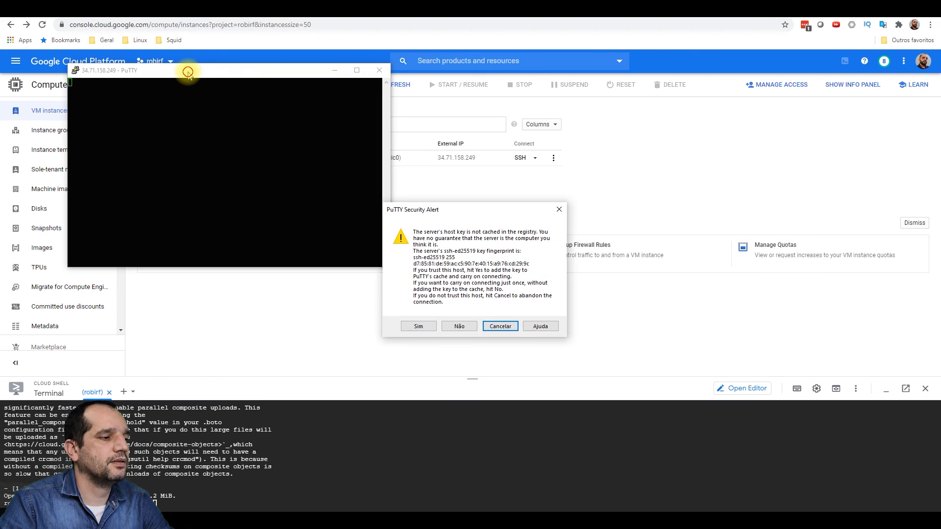
- Accept the host key, log in as admin with the password, and choose shell option 8
left_click_drag(500, 216, 480, 182)
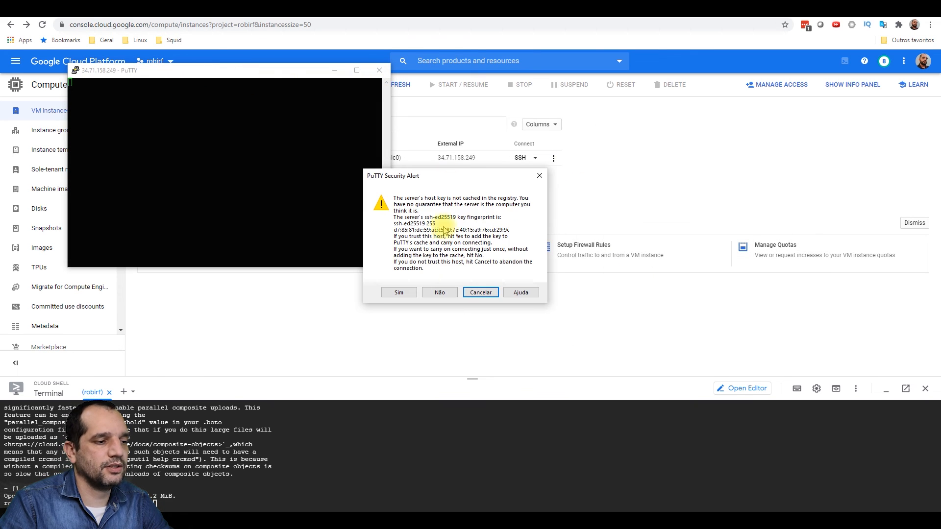
left_click(399, 292)
type("admin")
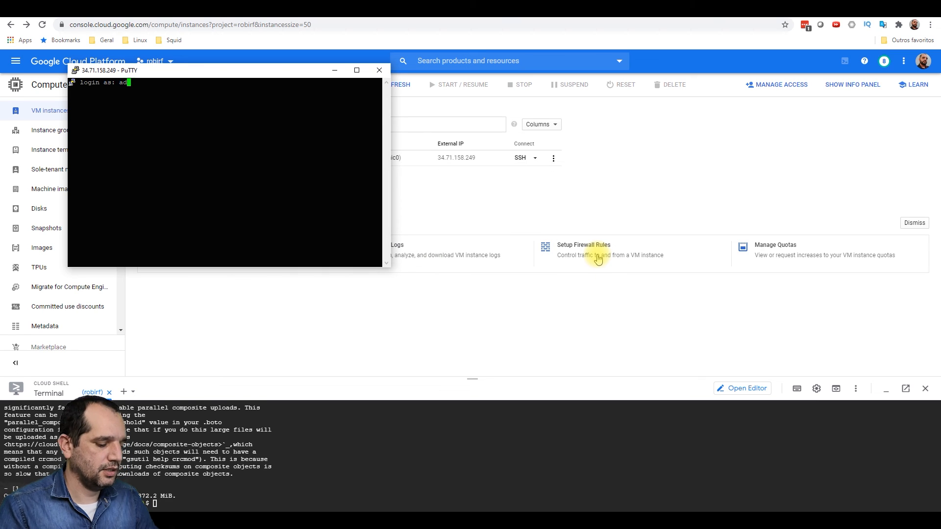
key("Return")
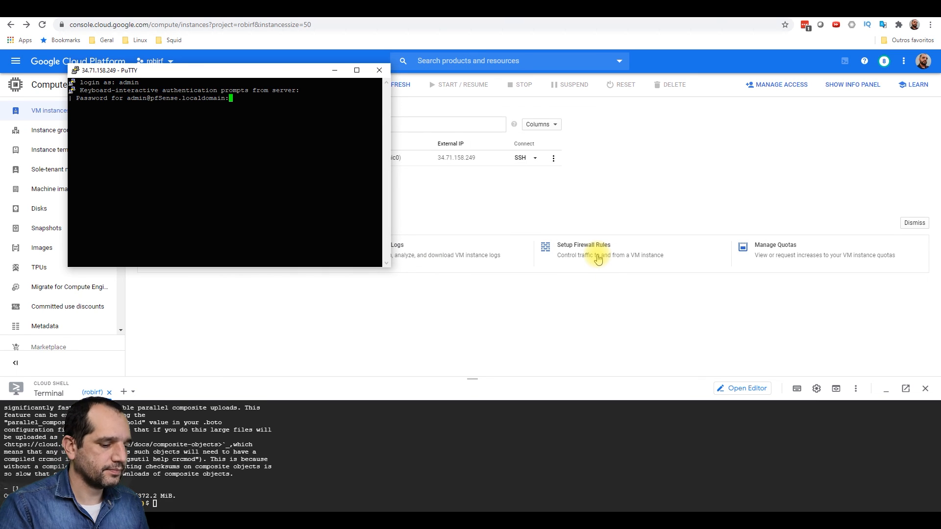
key("Return")
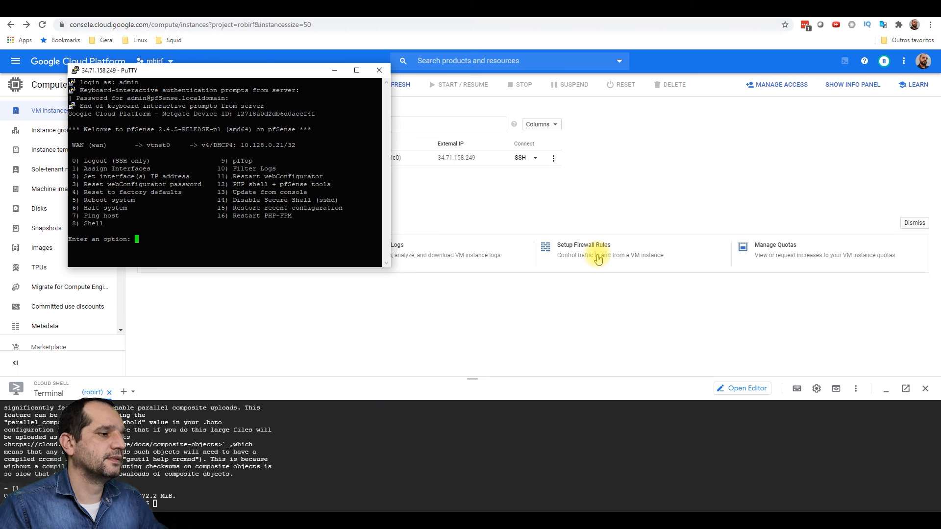
type("8")
key("Return")
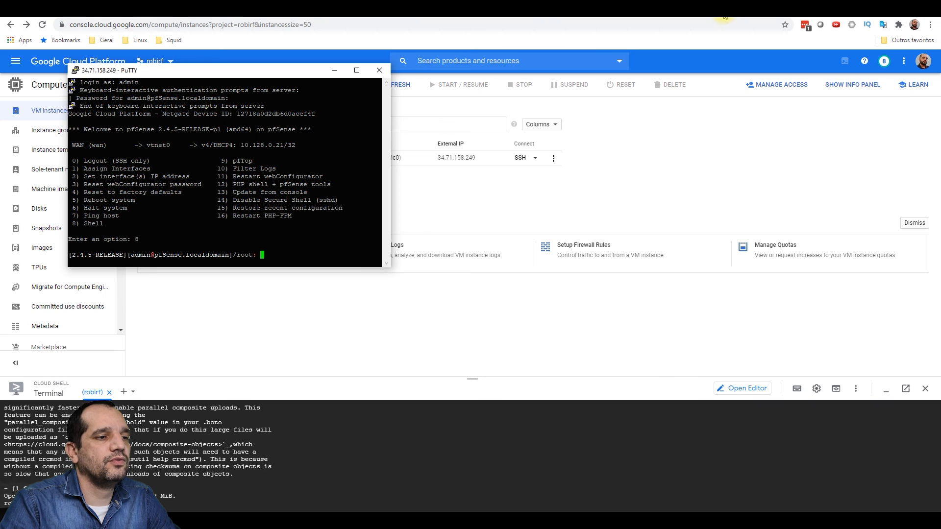
- In a new tab, load localhost:8443 and proceed past the certificate warning
left_click(724, 13)
left_click(642, 27)
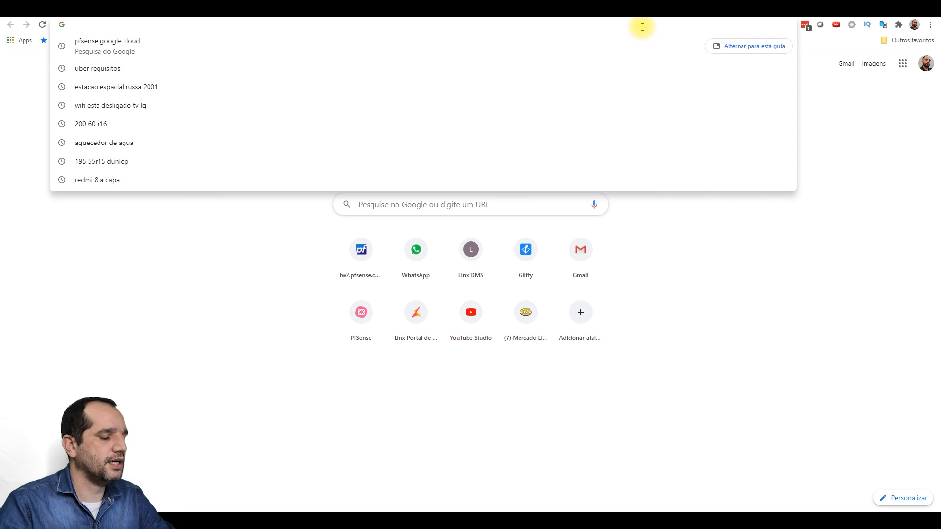
type("localhost")
key("Return")
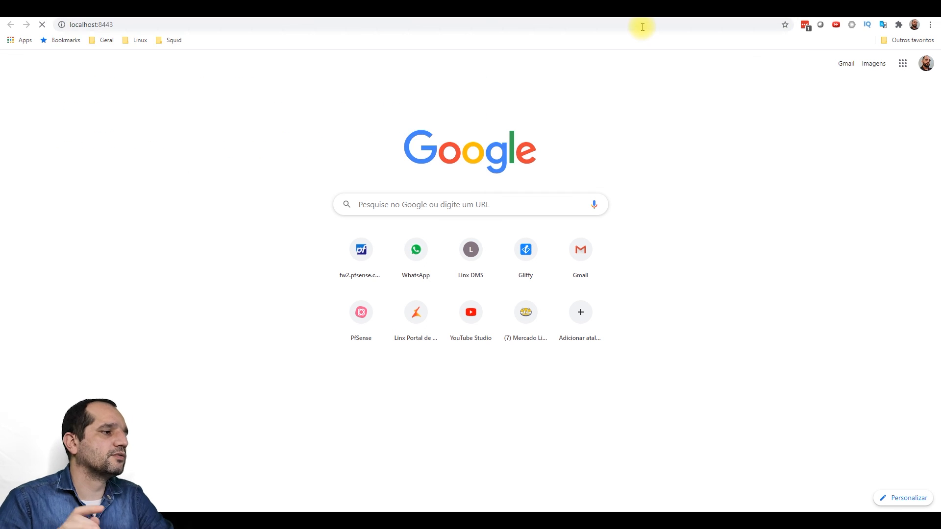
left_click(361, 319)
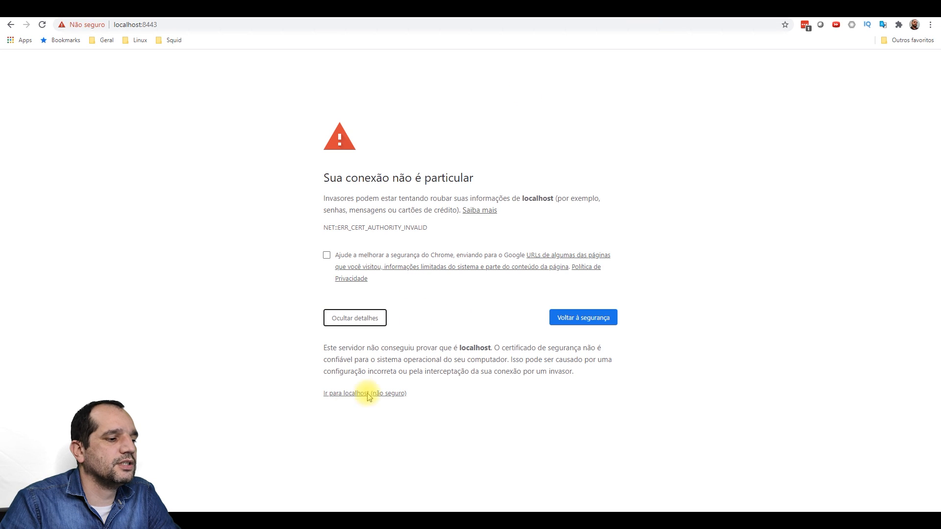
left_click(348, 395)
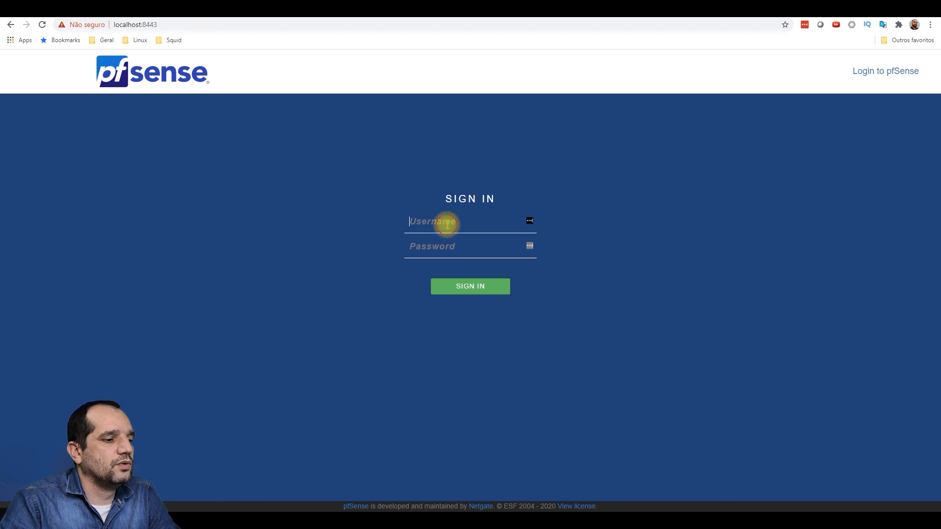
- Sign in to the webConfigurator as admin with the account password
type("admin")
key("Tab")
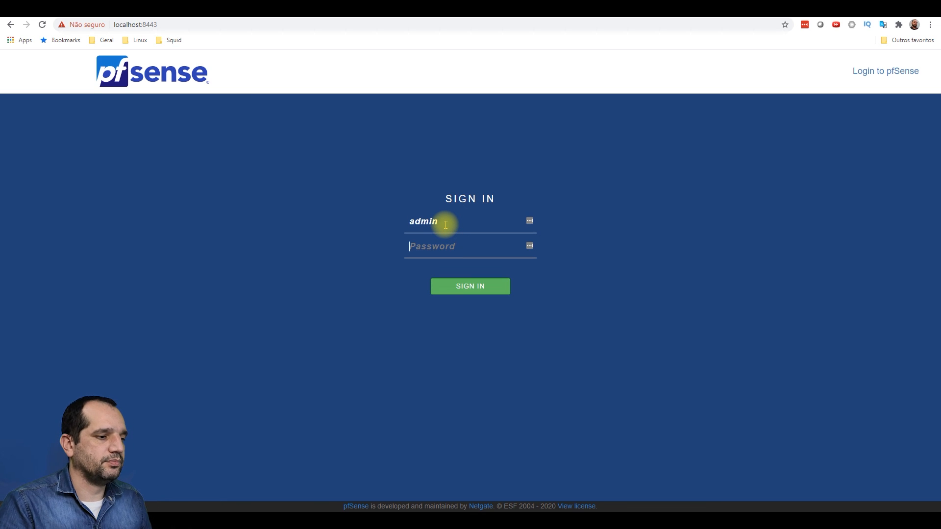
type("pfsense")
key("Return")
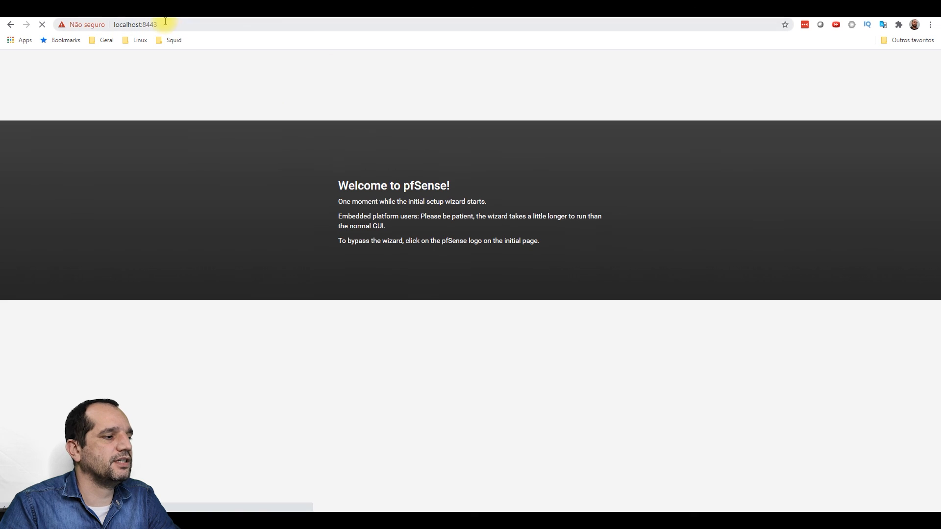
- Skip the setup wizard by loading the main page, then view Firewall > Rules for WAN
left_click_drag(158, 25, 472, 18)
key("BackSpace")
key("Return")
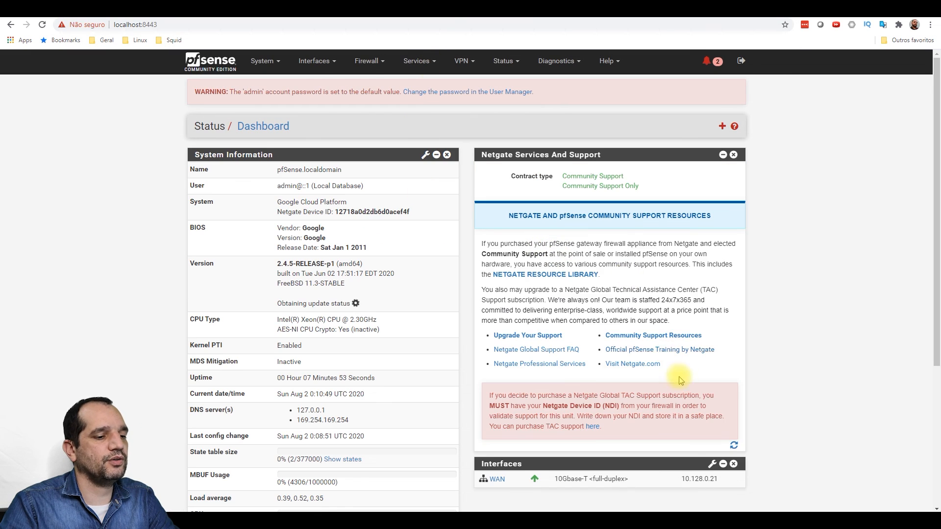
scroll(716, 365, "down", 3)
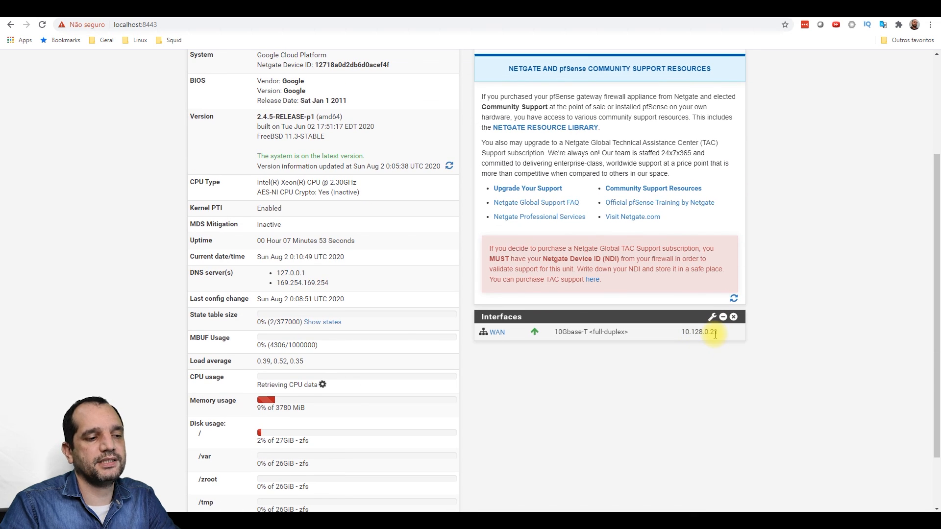
scroll(706, 334, "up", 3)
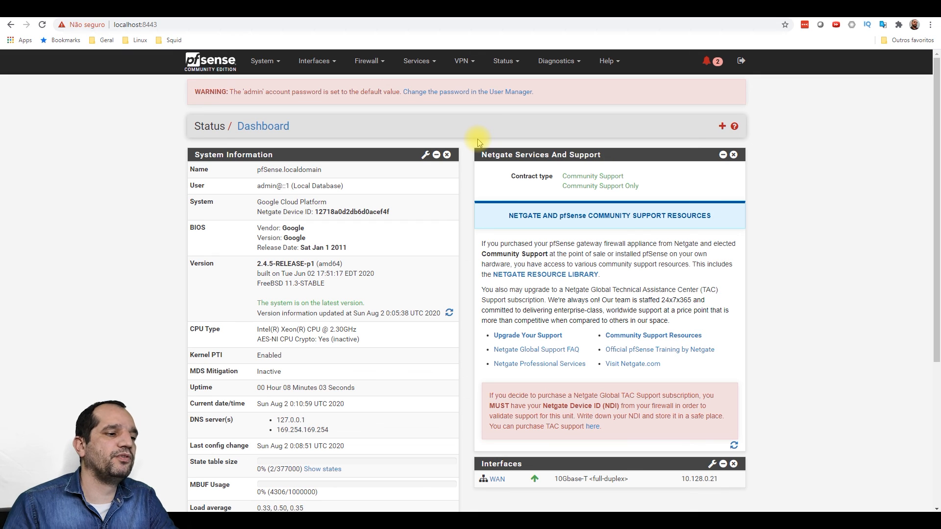
left_click(367, 61)
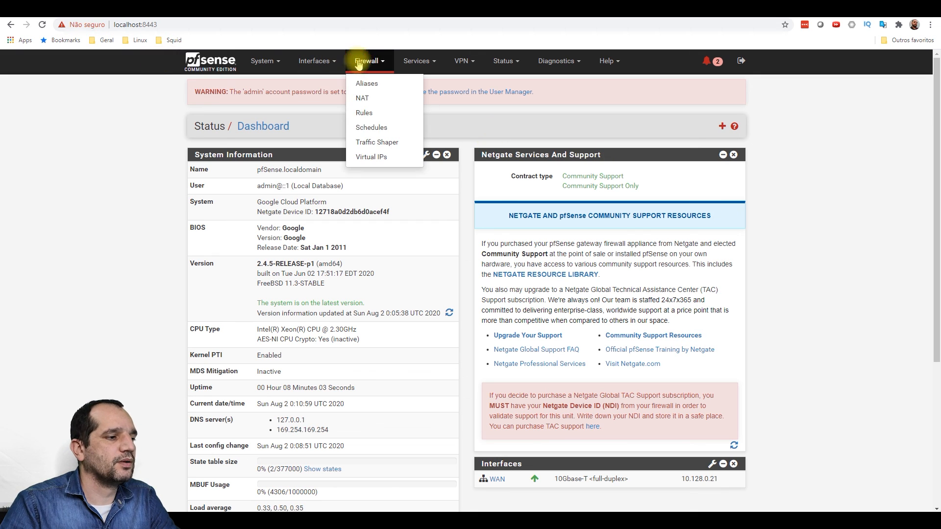
left_click(377, 117)
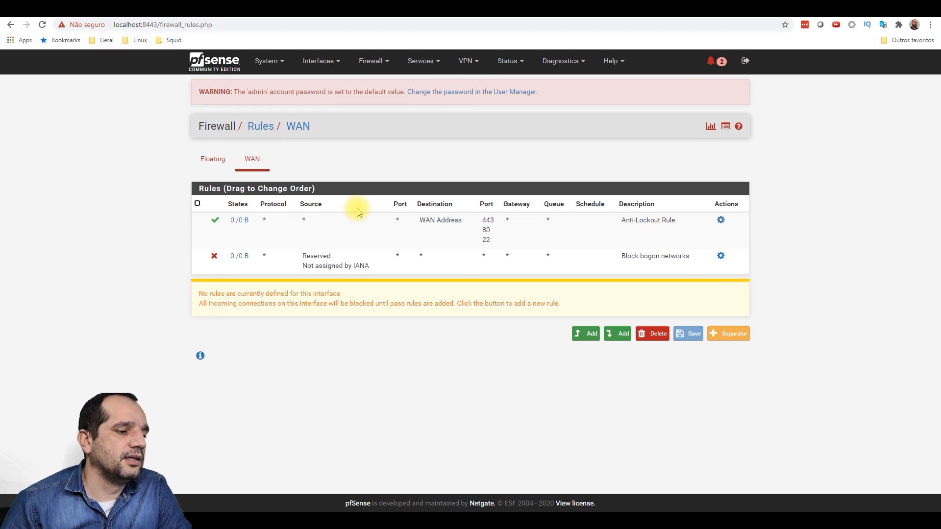
- Return to Status > Dashboard and review System Information: 2.4.5-RELEASE-p1 on Google Cloud Platform
left_click(236, 62)
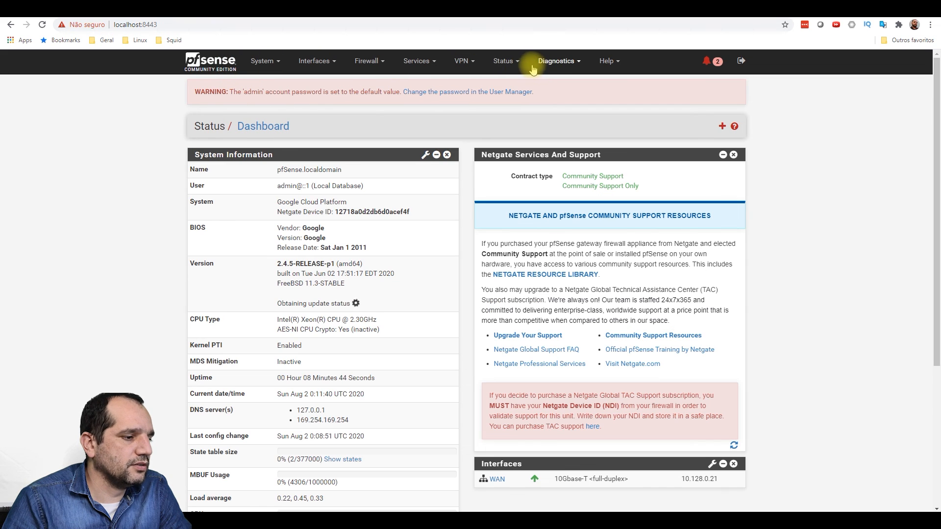
left_click(511, 64)
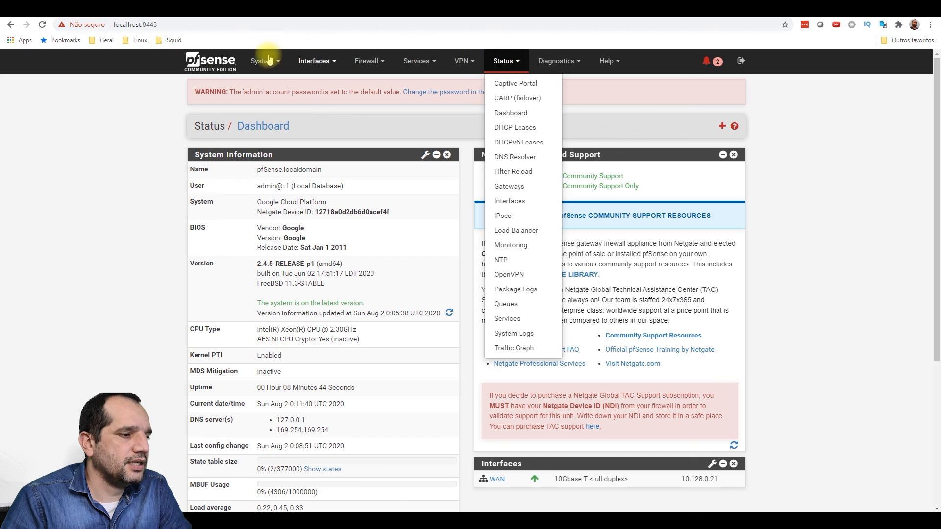
left_click(224, 70)
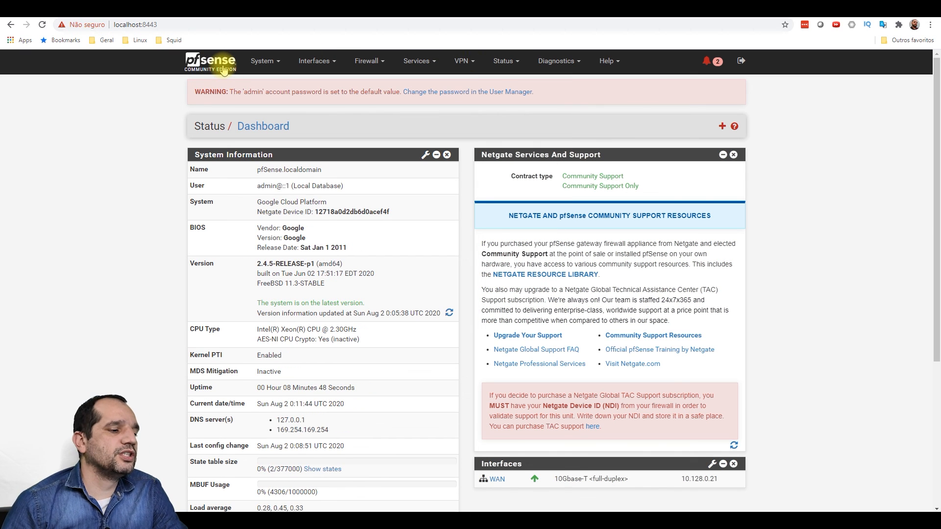
mouse_move(276, 236)
left_mouse_down()
mouse_move(319, 231)
mouse_move(283, 227)
left_mouse_up()
left_click(320, 238)
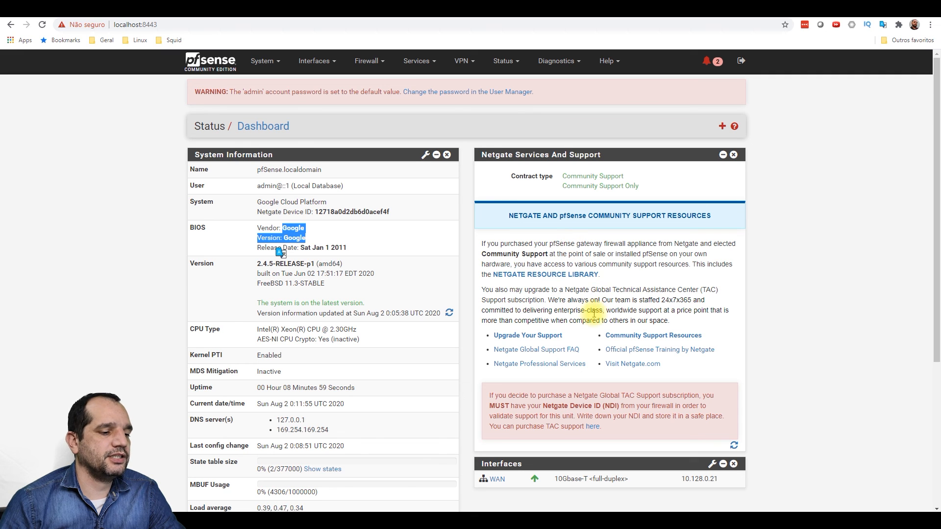
scroll(540, 320, "down", 5)
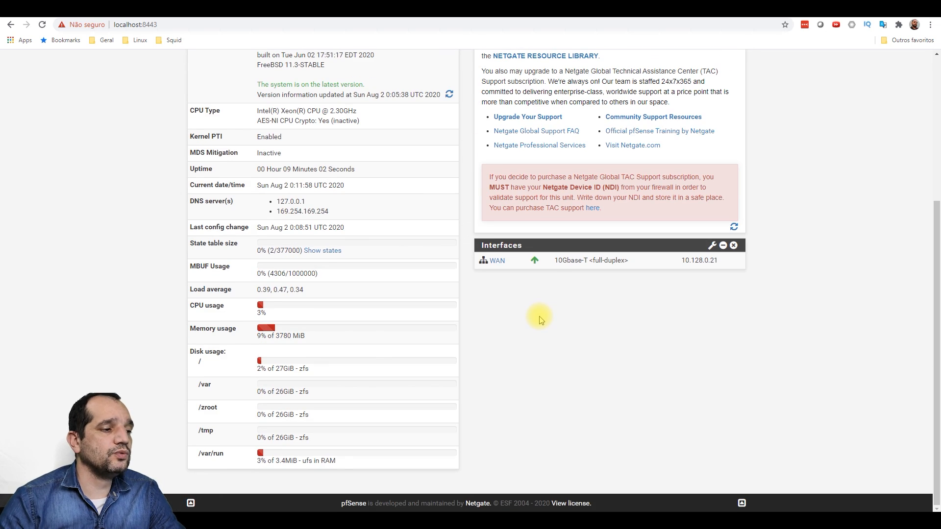
scroll(536, 319, "up", 5)
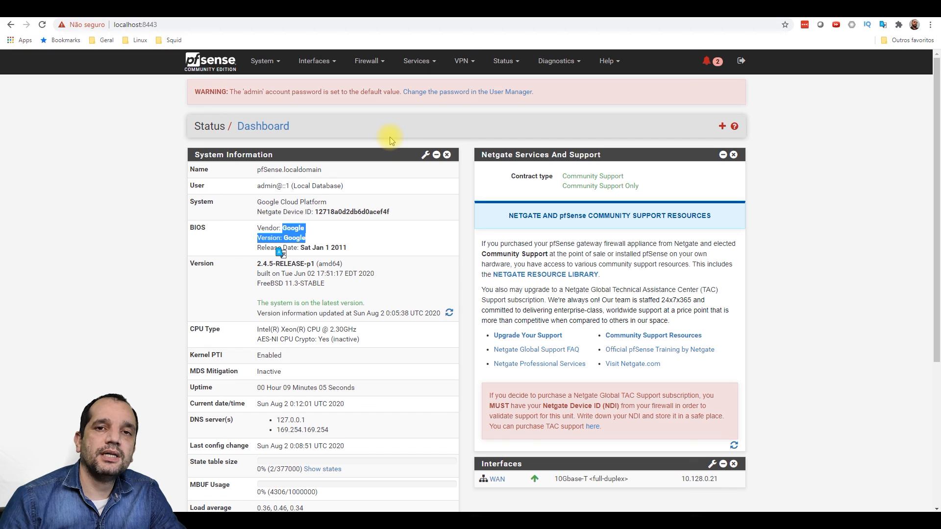